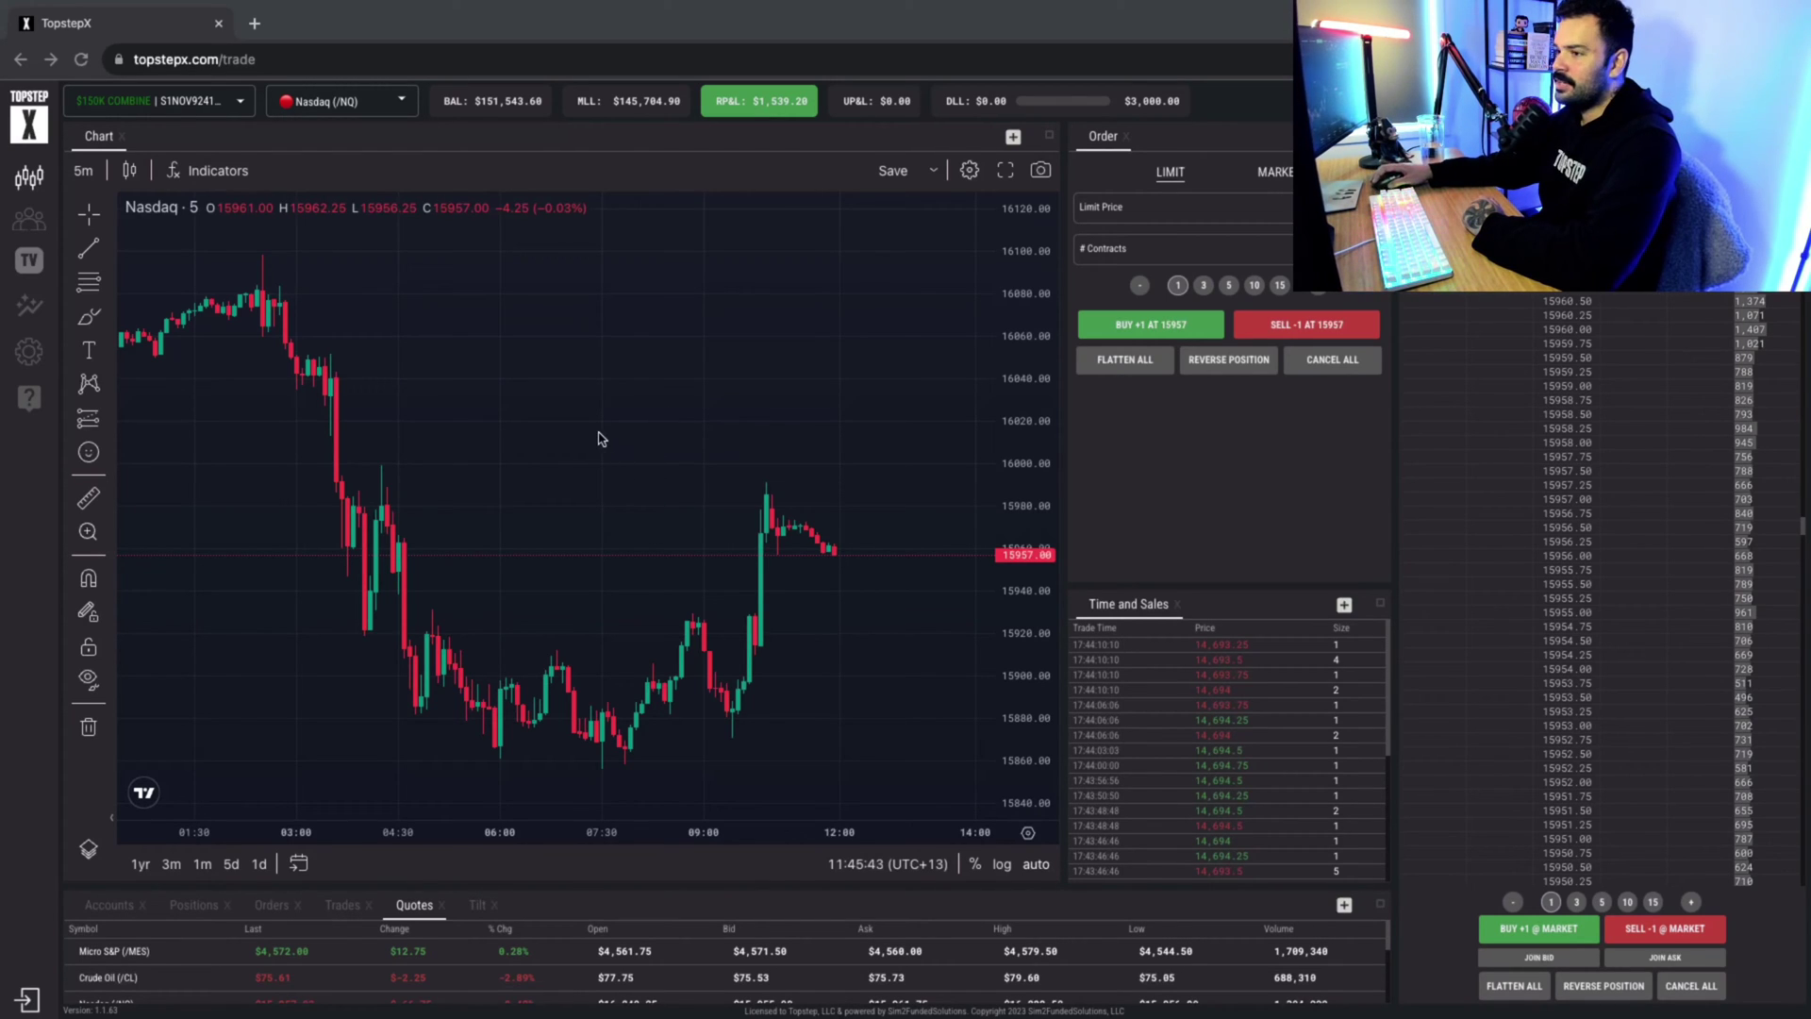
pyautogui.scroll(1, 619, 509)
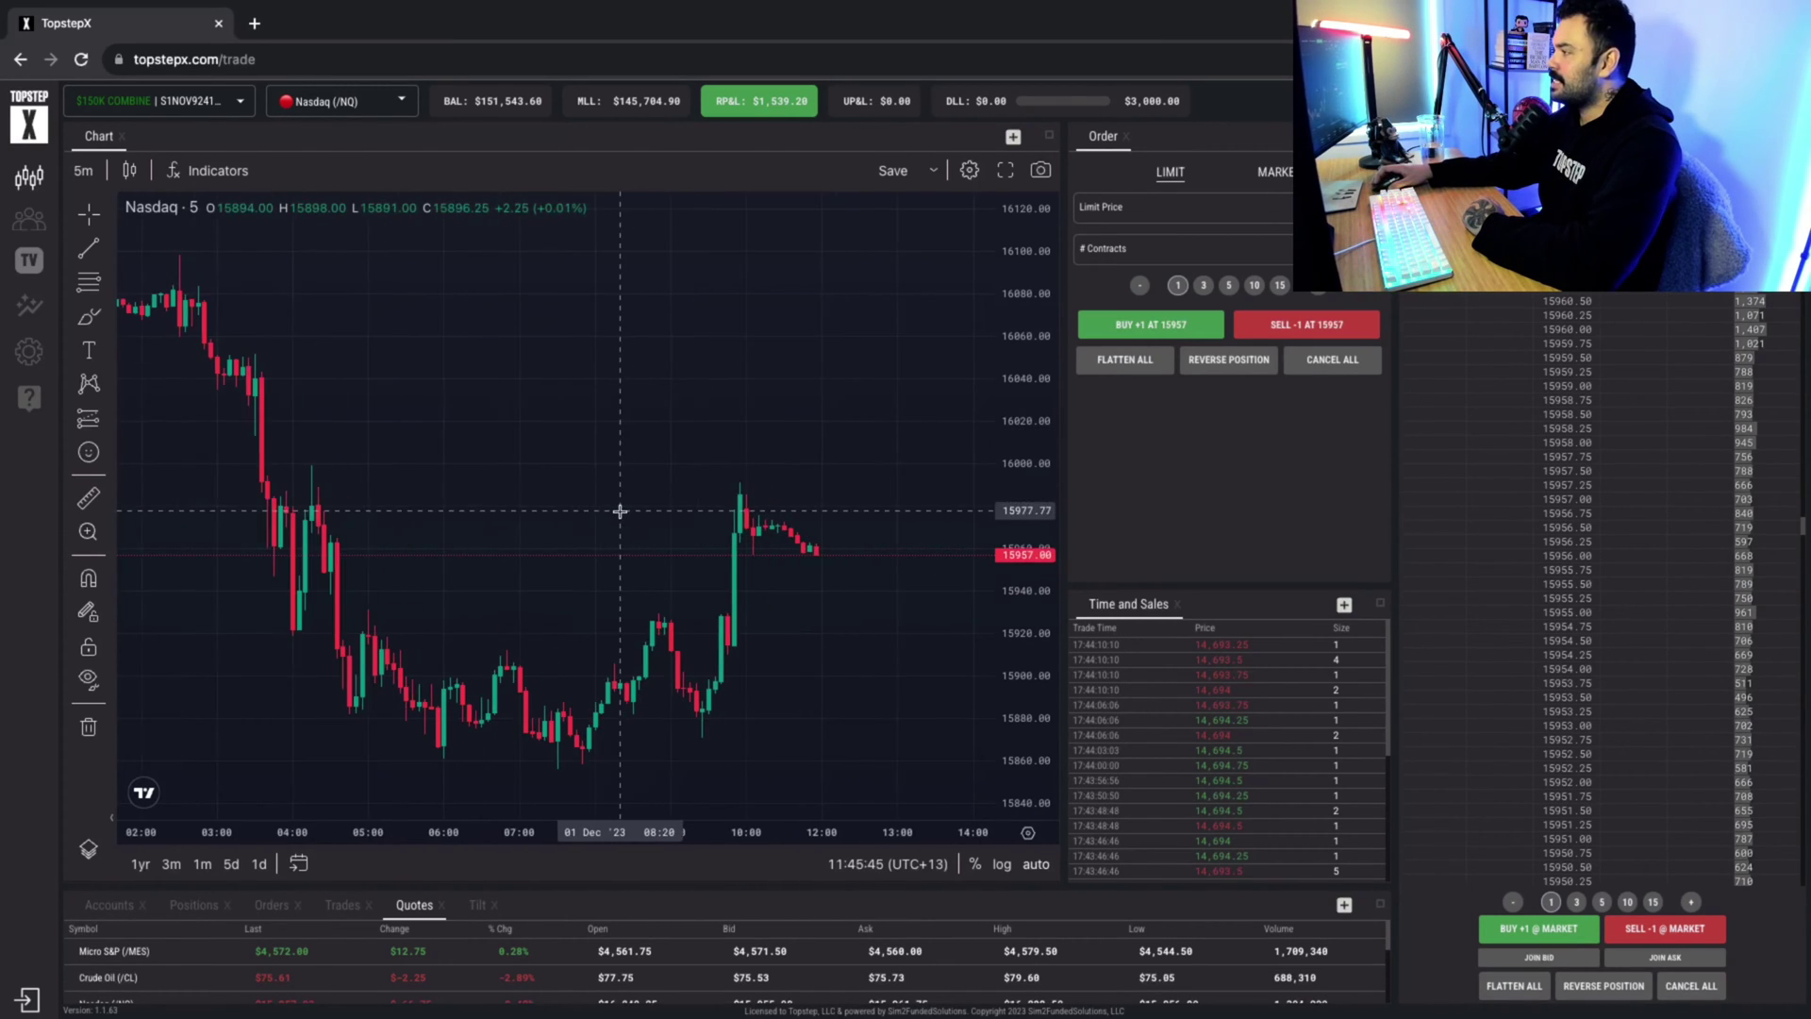
pyautogui.scroll(1, 620, 506)
# Pan the Nasdaq 5-minute chart back and forth to examine the recent candles.
pyautogui.moveTo(619, 506); pyautogui.dragTo(610, 503)
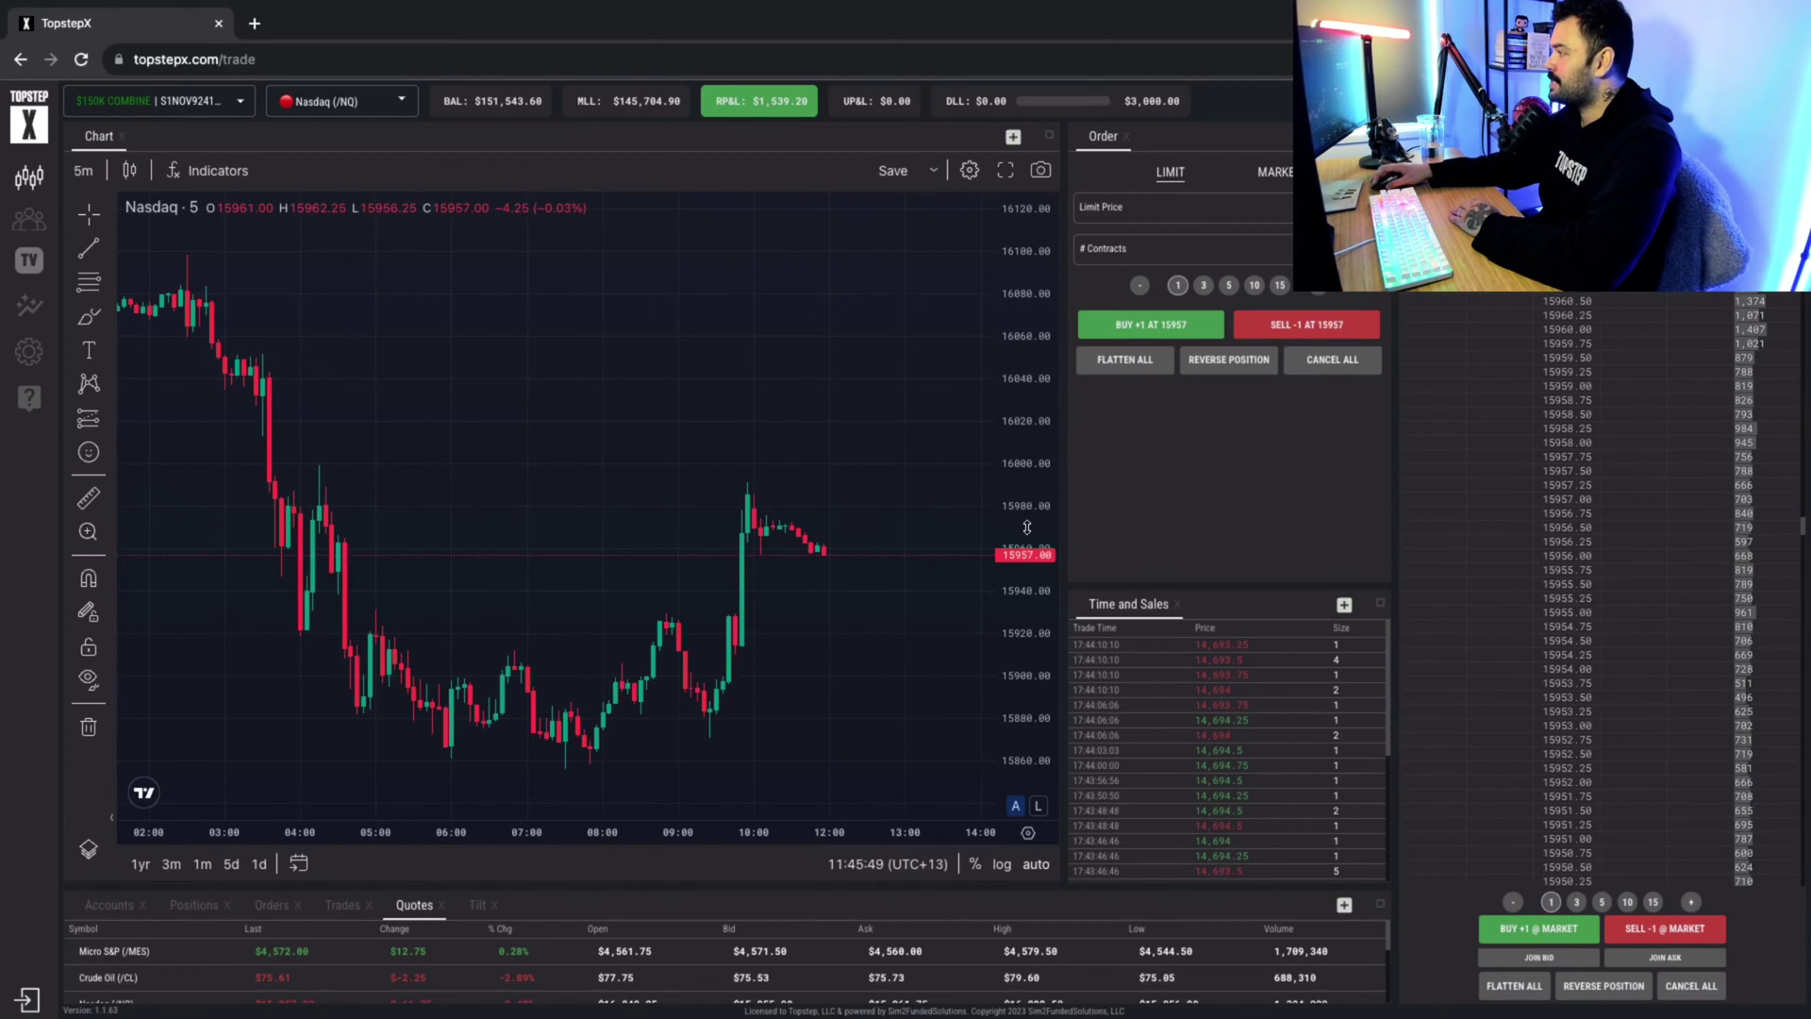
pyautogui.moveTo(882, 477)
pyautogui.mouseDown()
pyautogui.moveTo(827, 531)
pyautogui.moveTo(854, 501)
pyautogui.mouseUp()
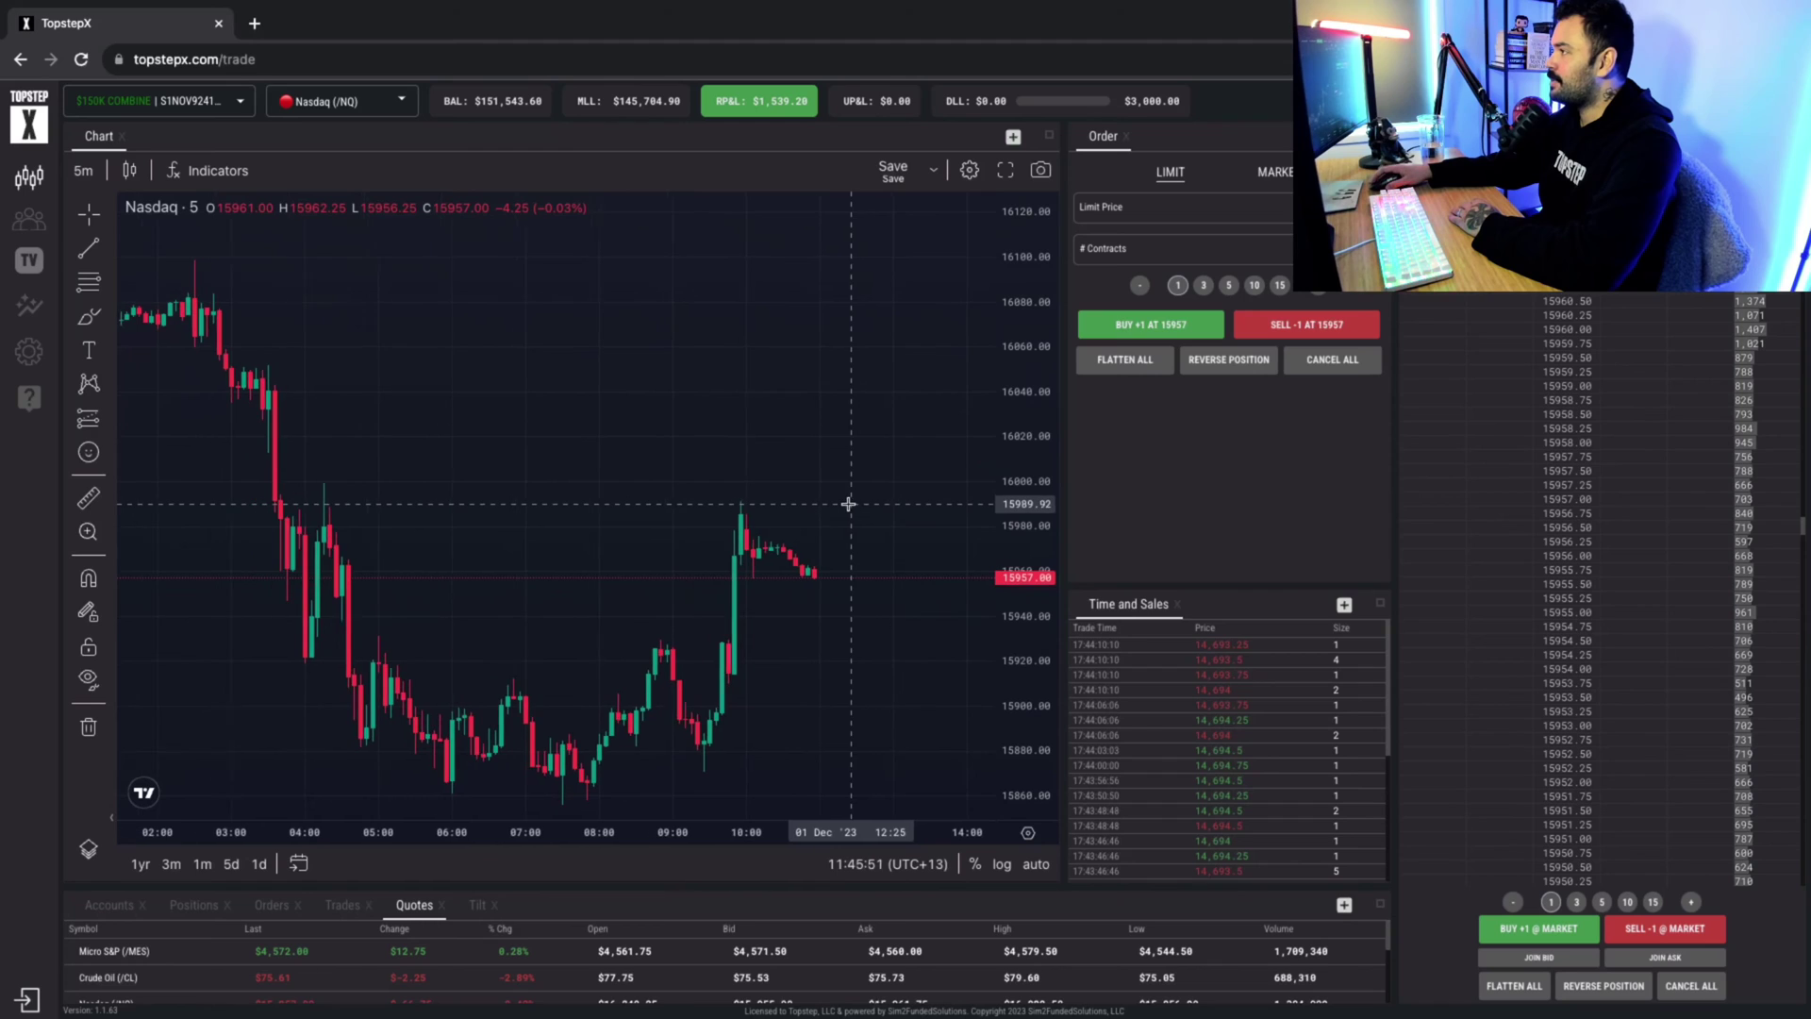
pyautogui.moveTo(776, 453); pyautogui.dragTo(722, 487)
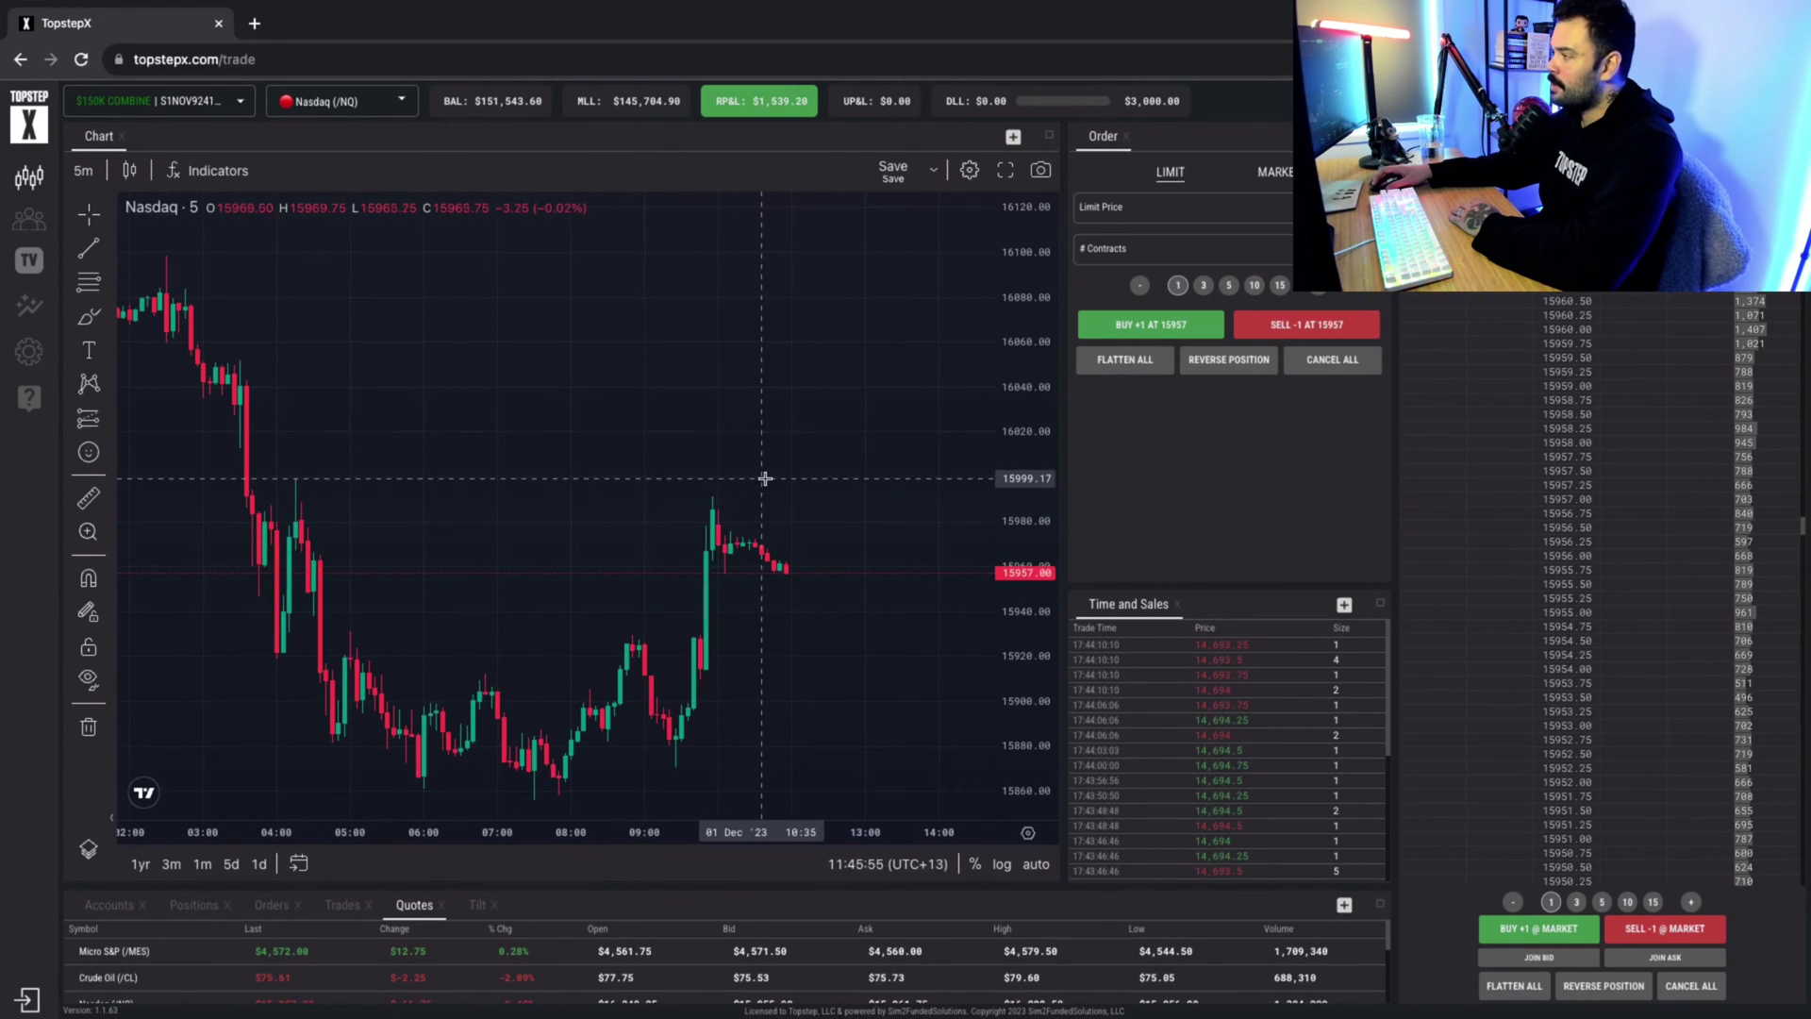
pyautogui.moveTo(764, 476); pyautogui.dragTo(731, 465)
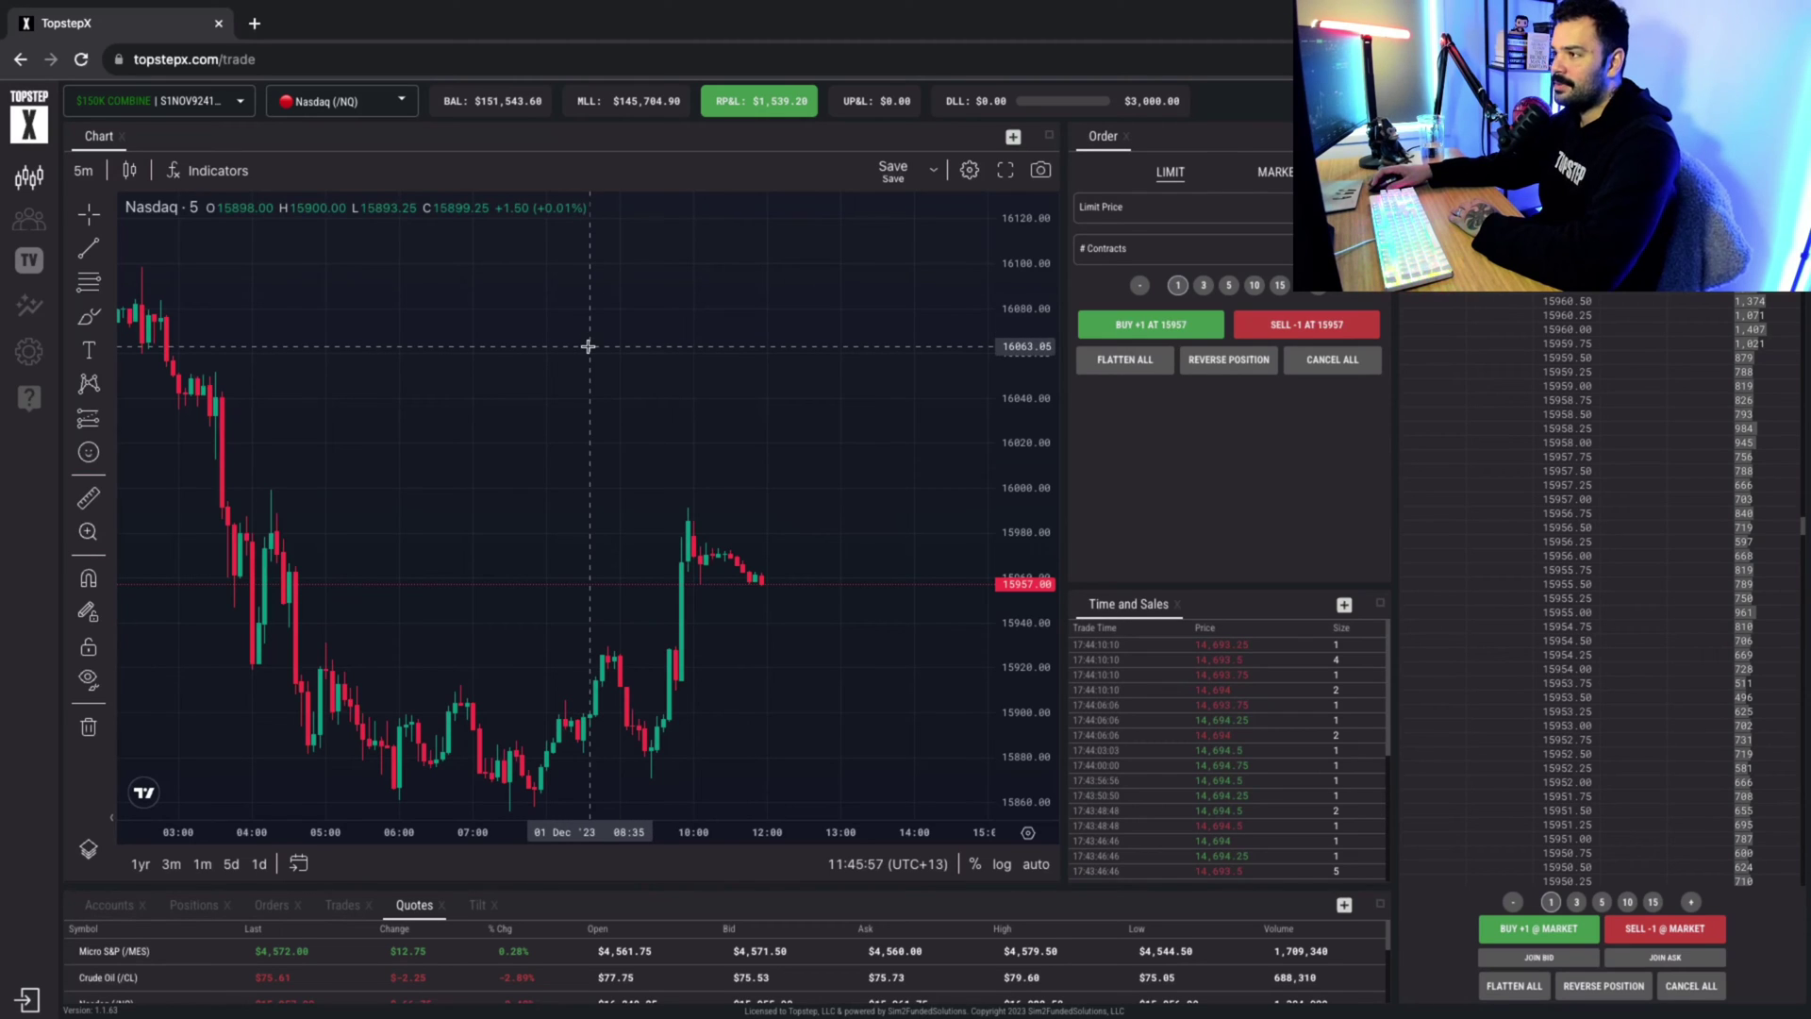
pyautogui.moveTo(741, 481)
pyautogui.mouseDown()
pyautogui.moveTo(808, 473)
pyautogui.moveTo(723, 306)
pyautogui.mouseUp()
pyautogui.moveTo(768, 392); pyautogui.dragTo(758, 423)
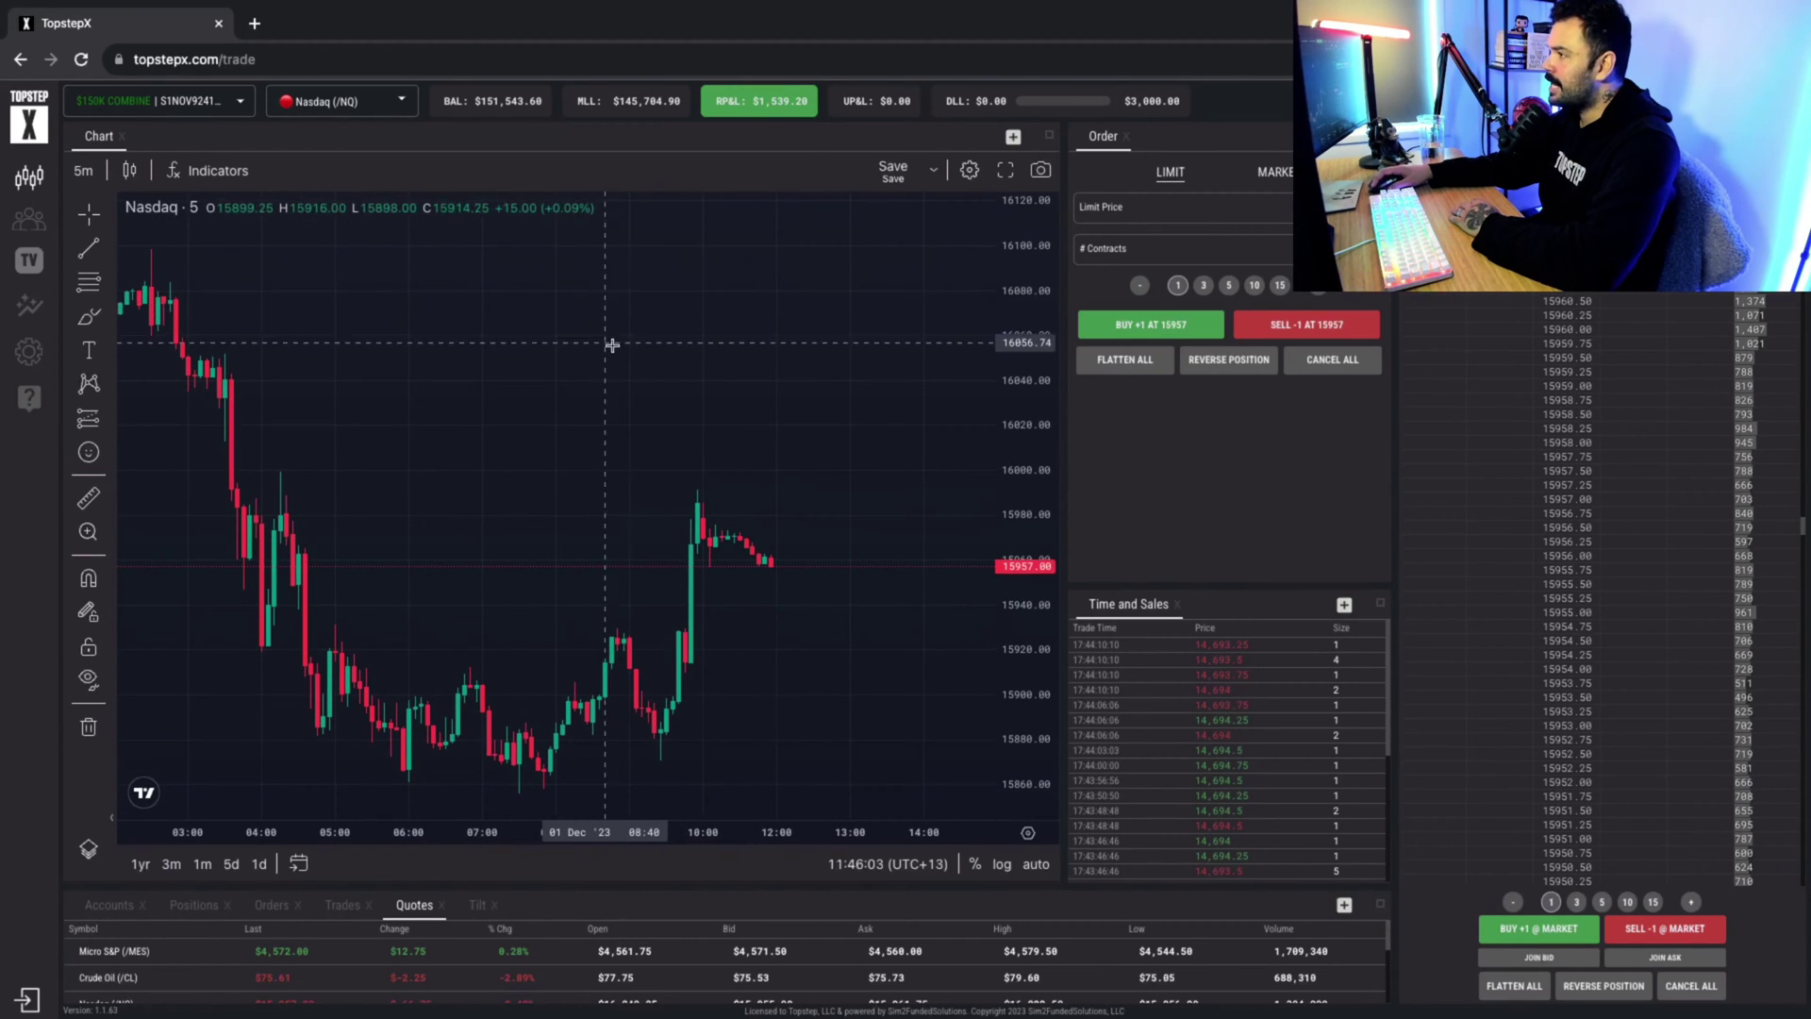
pyautogui.moveTo(610, 348)
pyautogui.mouseDown()
pyautogui.moveTo(642, 324)
pyautogui.moveTo(663, 355)
pyautogui.moveTo(721, 361)
pyautogui.mouseUp()
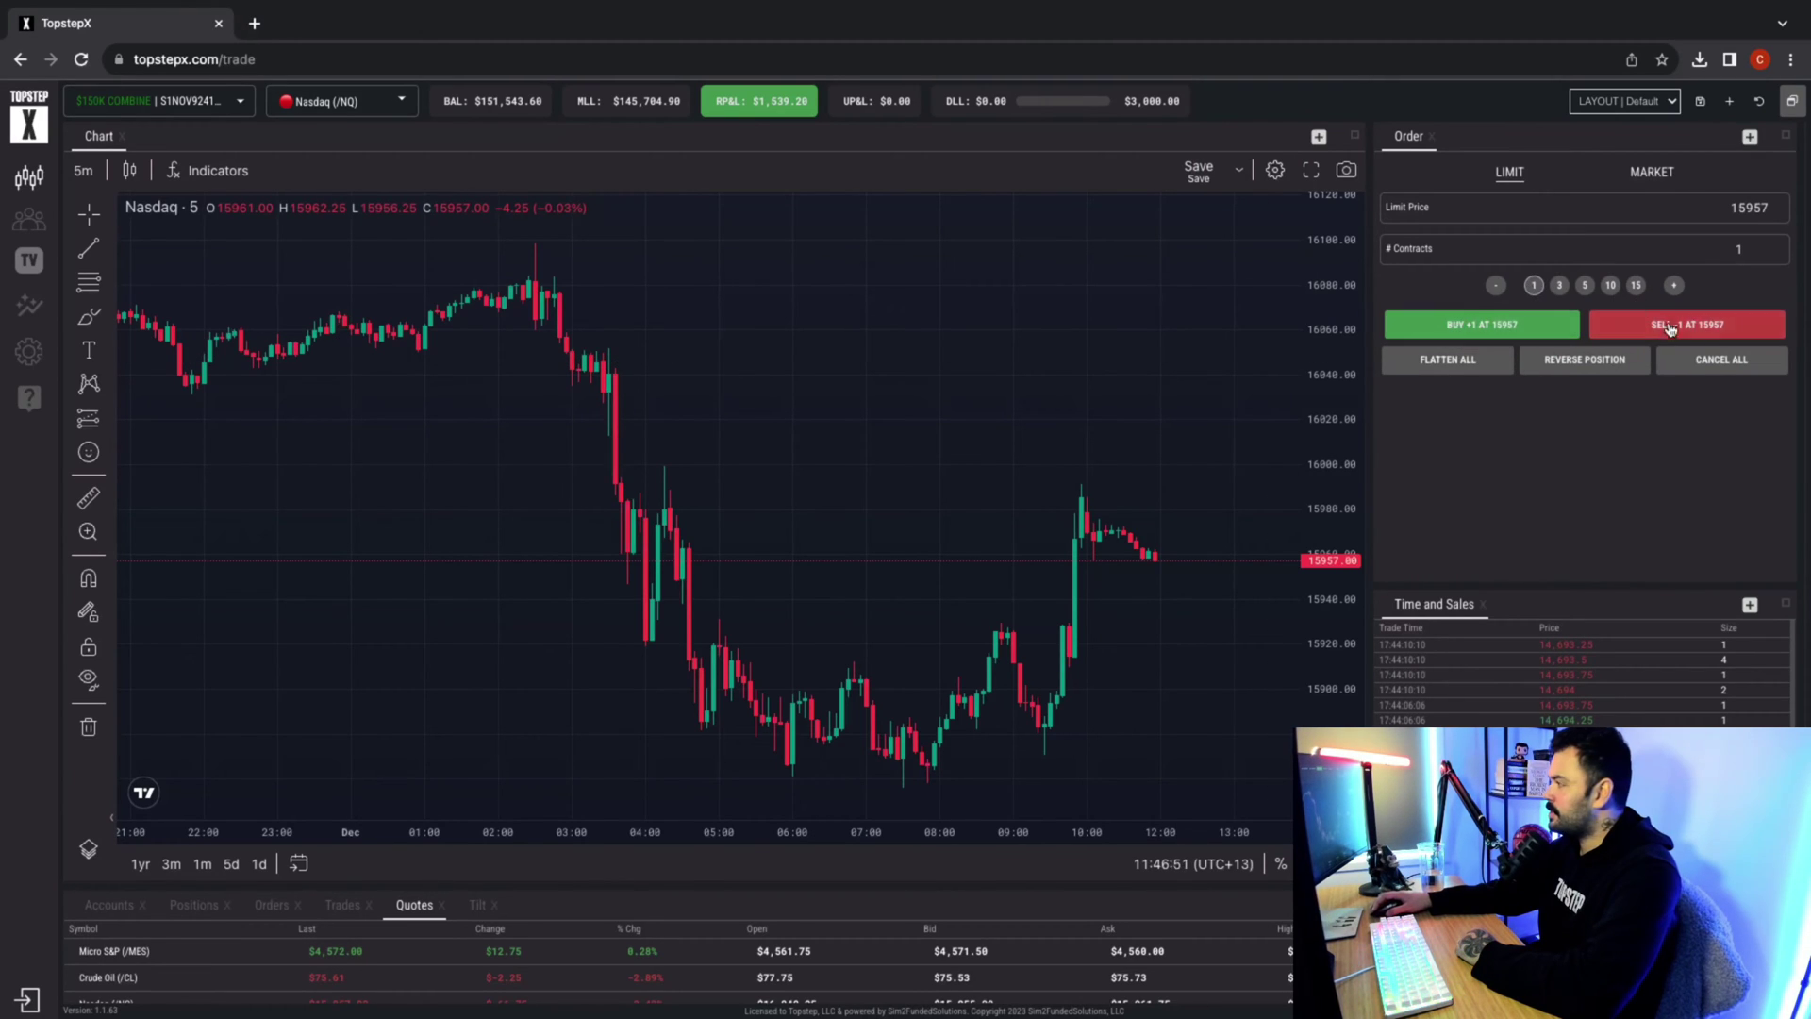
# Shift the Nasdaq chart left to reveal later hours, then nudge the view back.
pyautogui.moveTo(1075, 434)
pyautogui.mouseDown()
pyautogui.moveTo(845, 382)
pyautogui.moveTo(820, 409)
pyautogui.mouseUp()
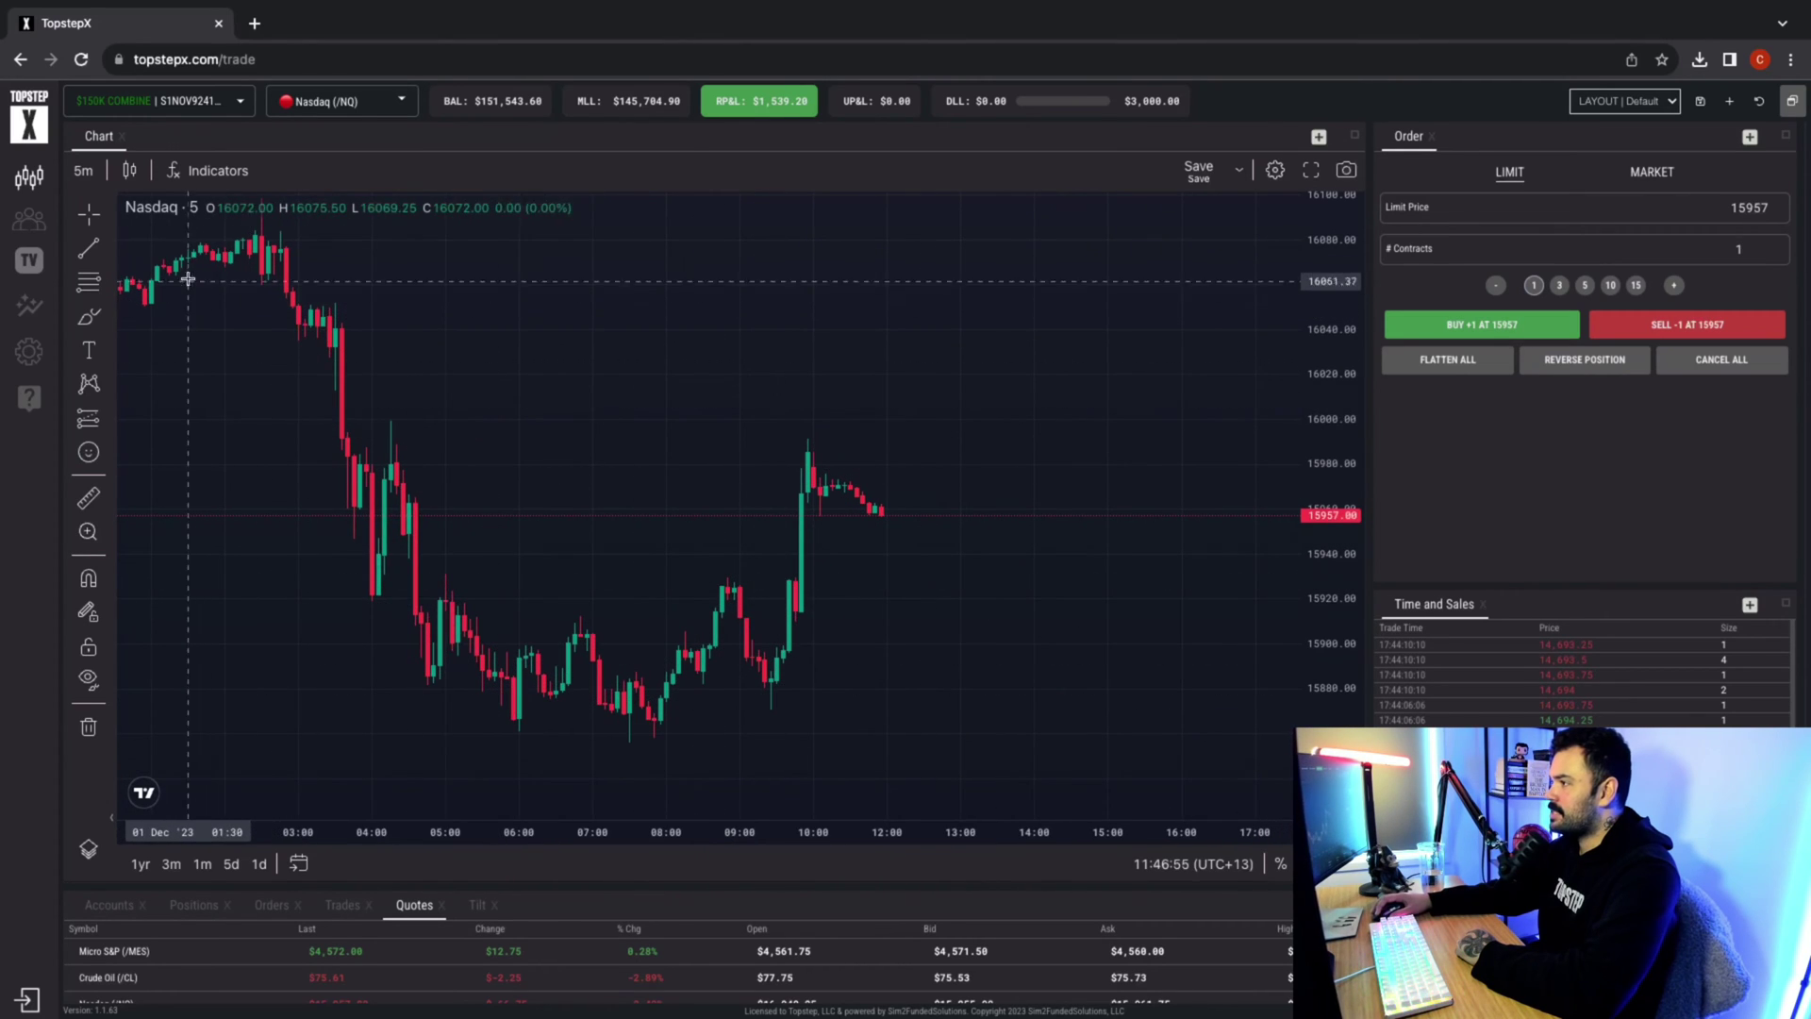
pyautogui.moveTo(264, 263)
pyautogui.mouseDown()
pyautogui.moveTo(483, 369)
pyautogui.moveTo(471, 288)
pyautogui.mouseUp()
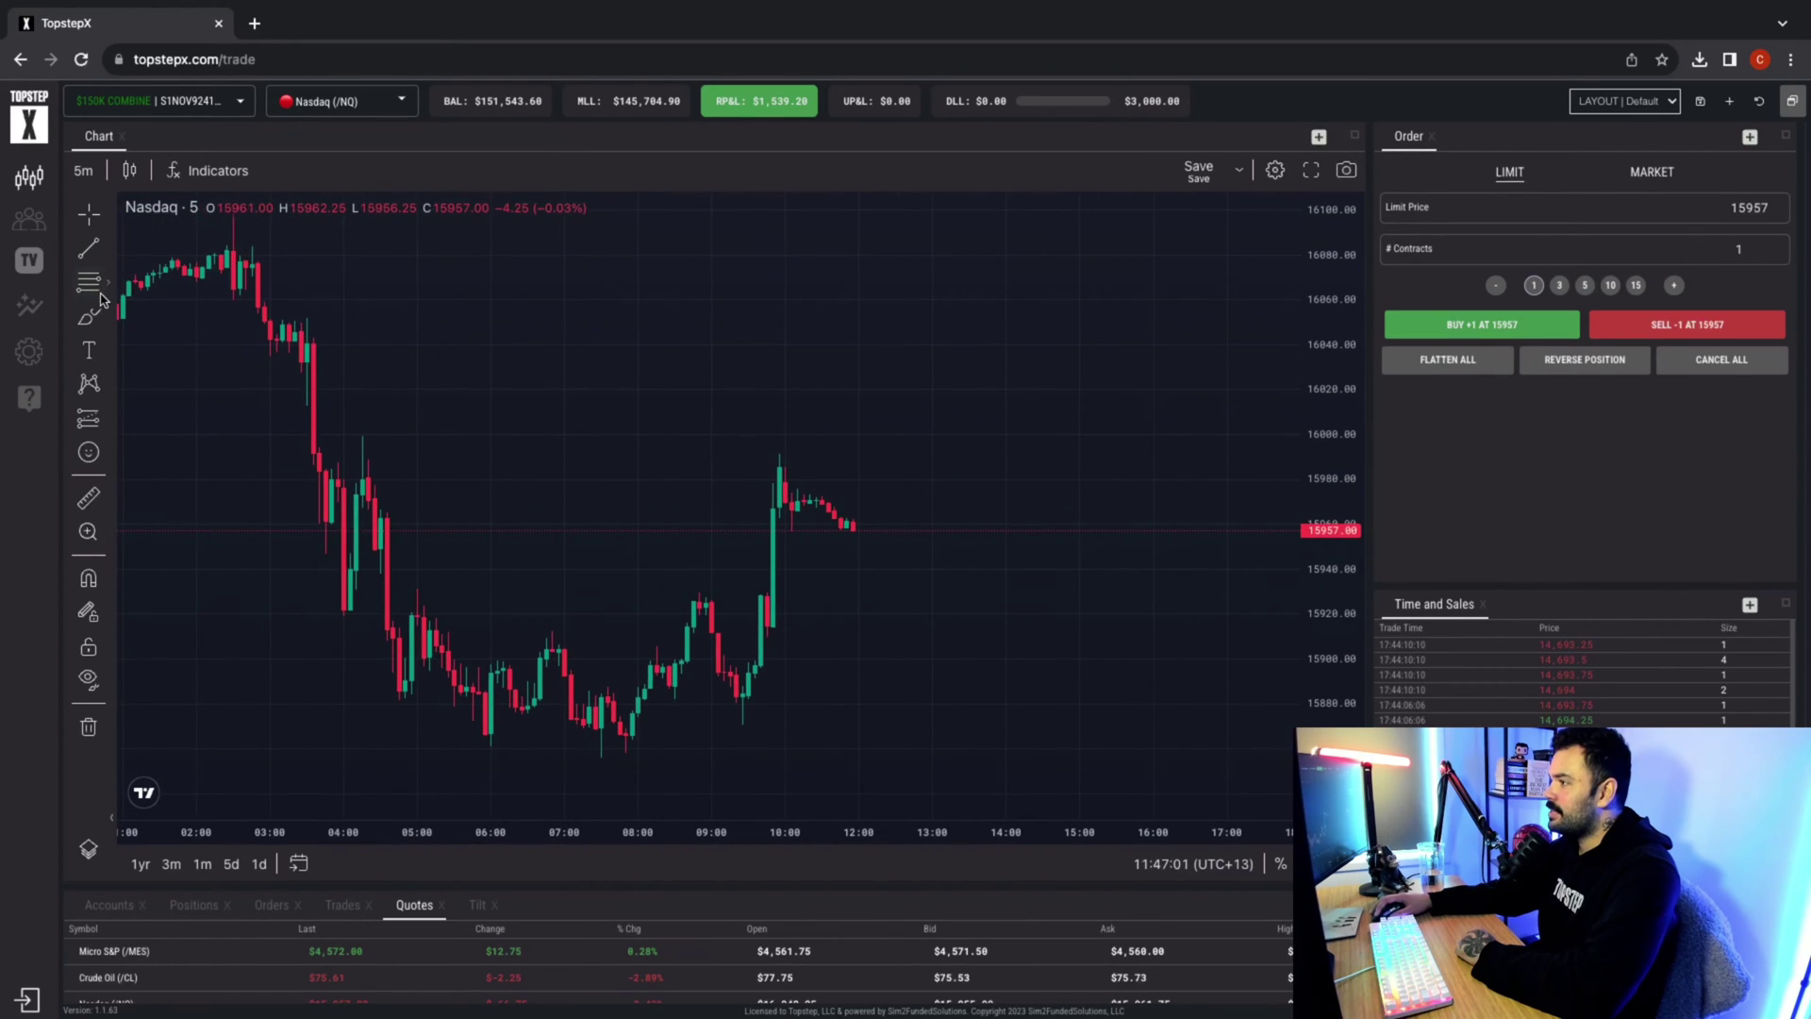
pyautogui.click(772, 451)
pyautogui.click(1040, 539)
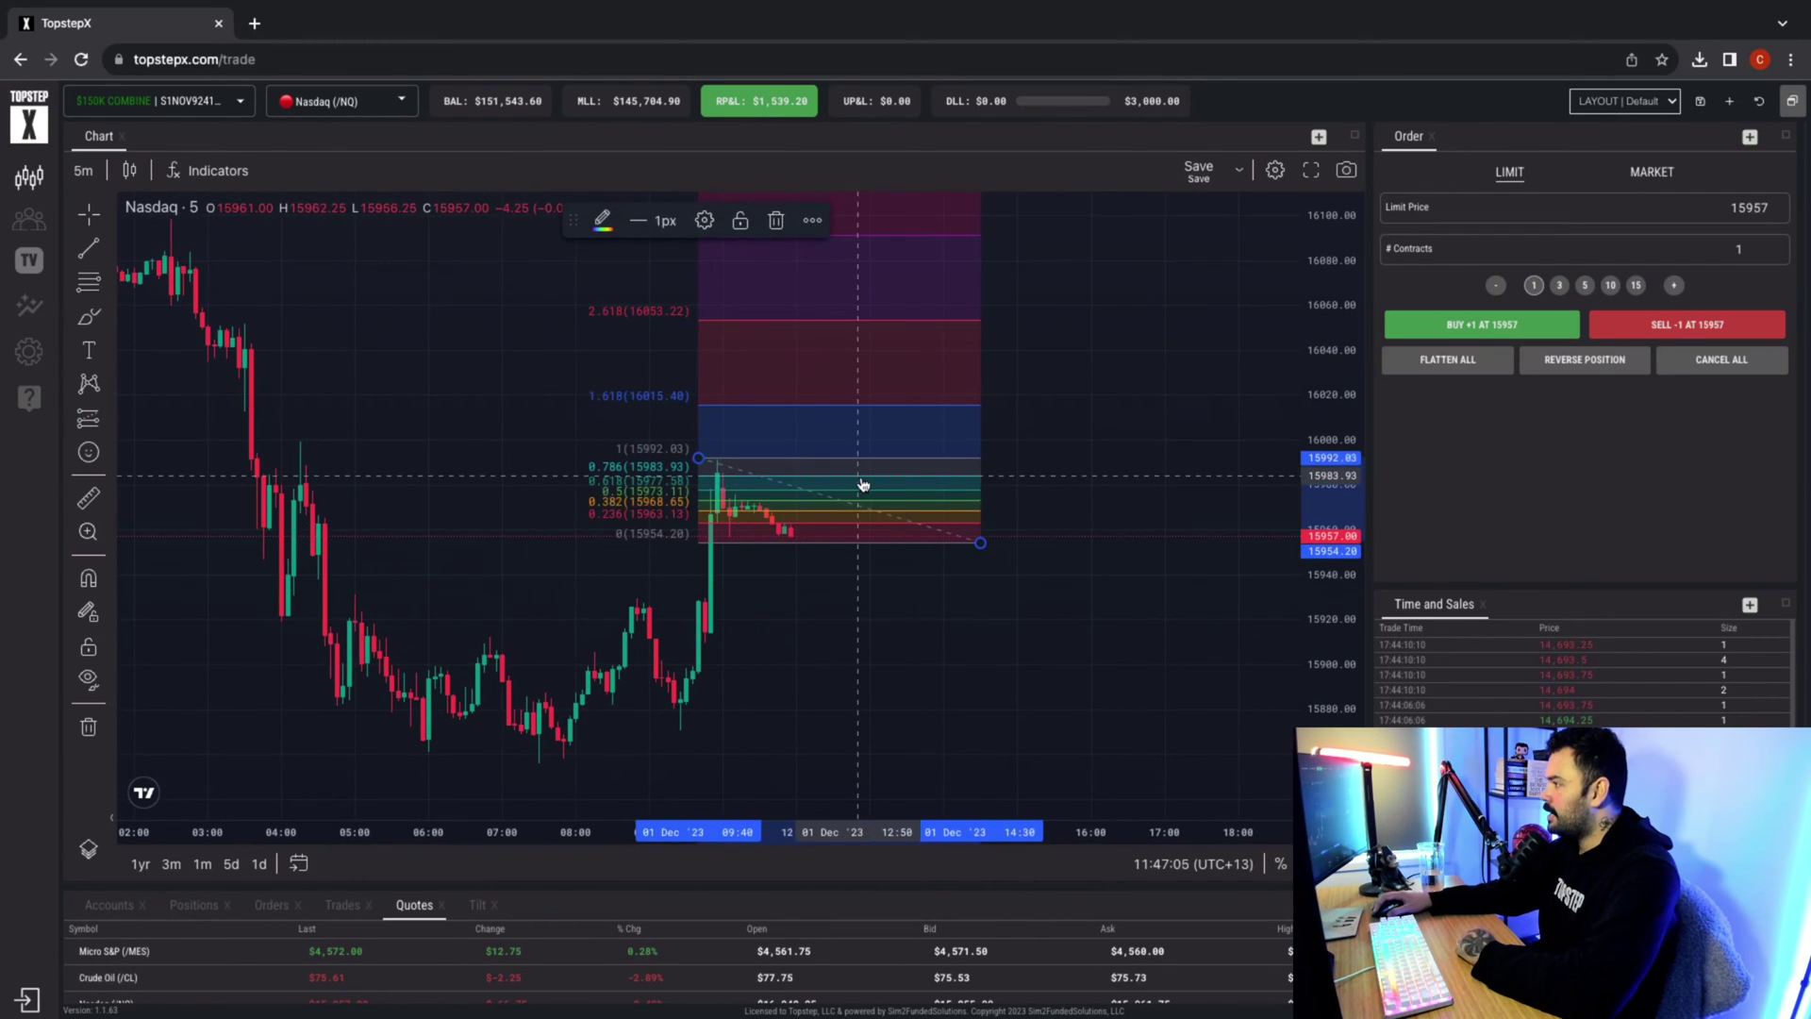
pyautogui.press('Delete')
pyautogui.click(88, 246)
pyautogui.click(550, 437)
pyautogui.click(862, 435)
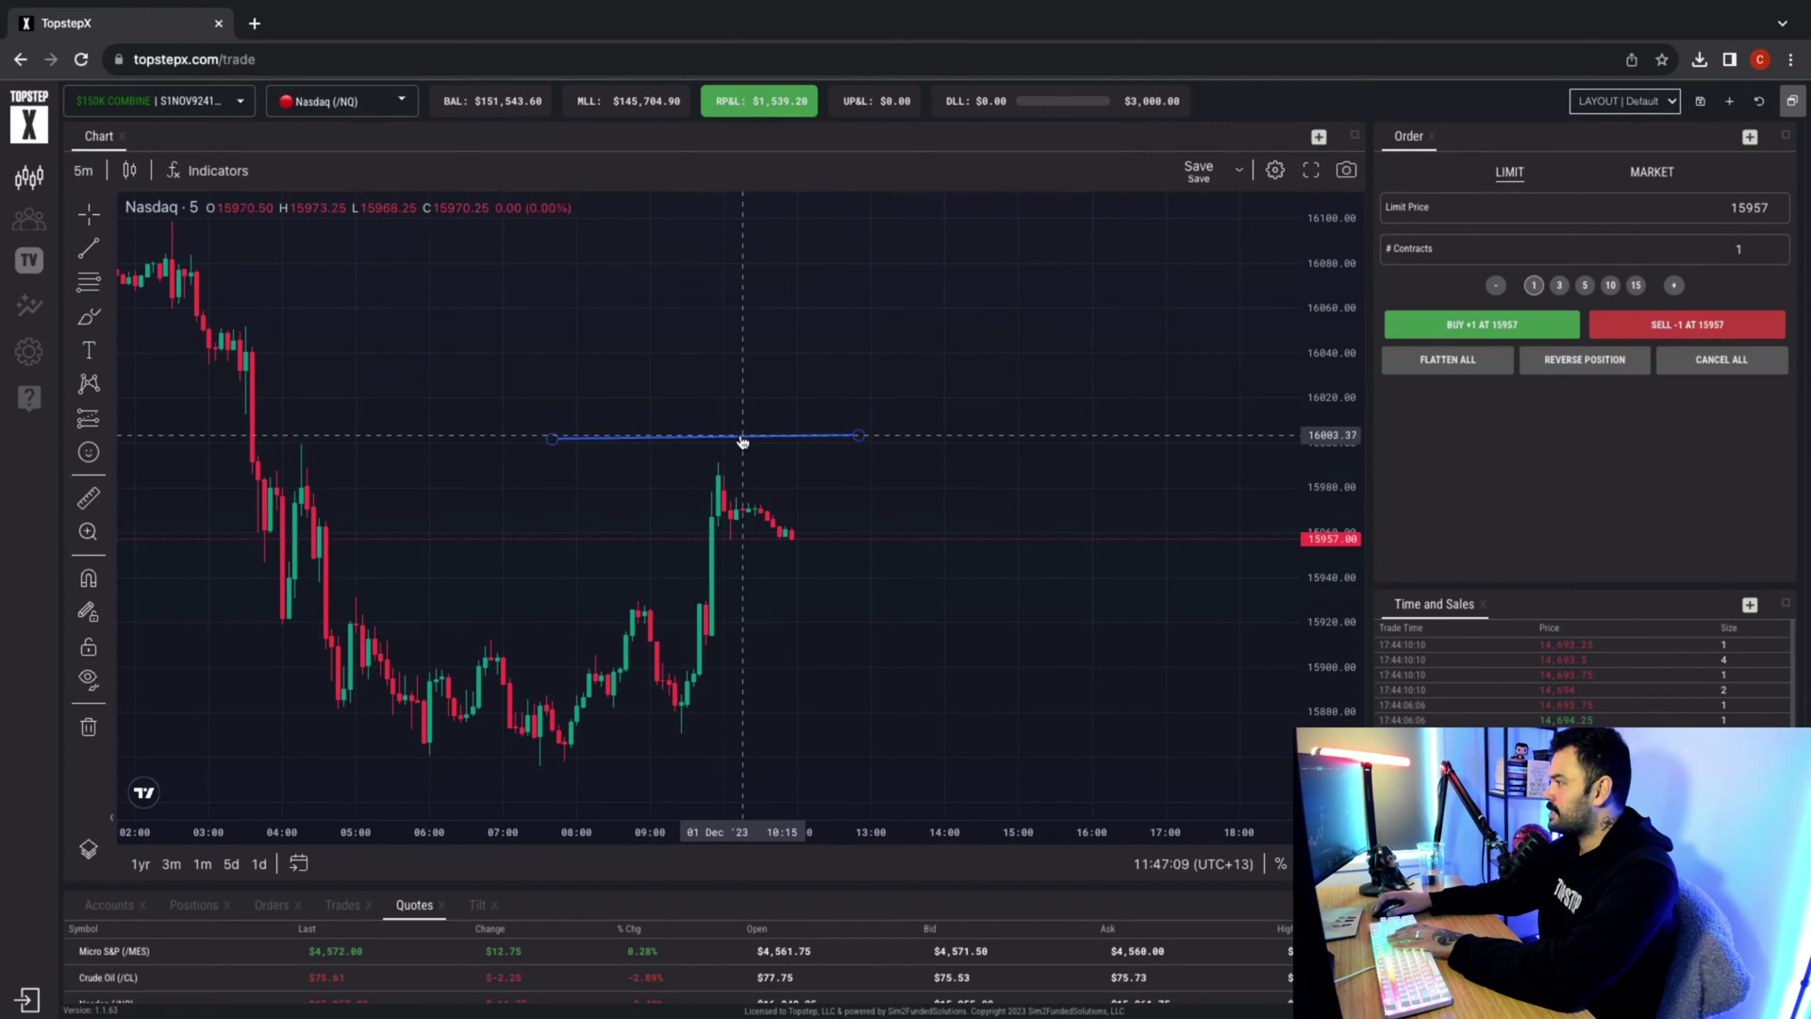
pyautogui.press('Delete')
pyautogui.moveTo(780, 479); pyautogui.dragTo(821, 476)
pyautogui.rightClick(768, 440)
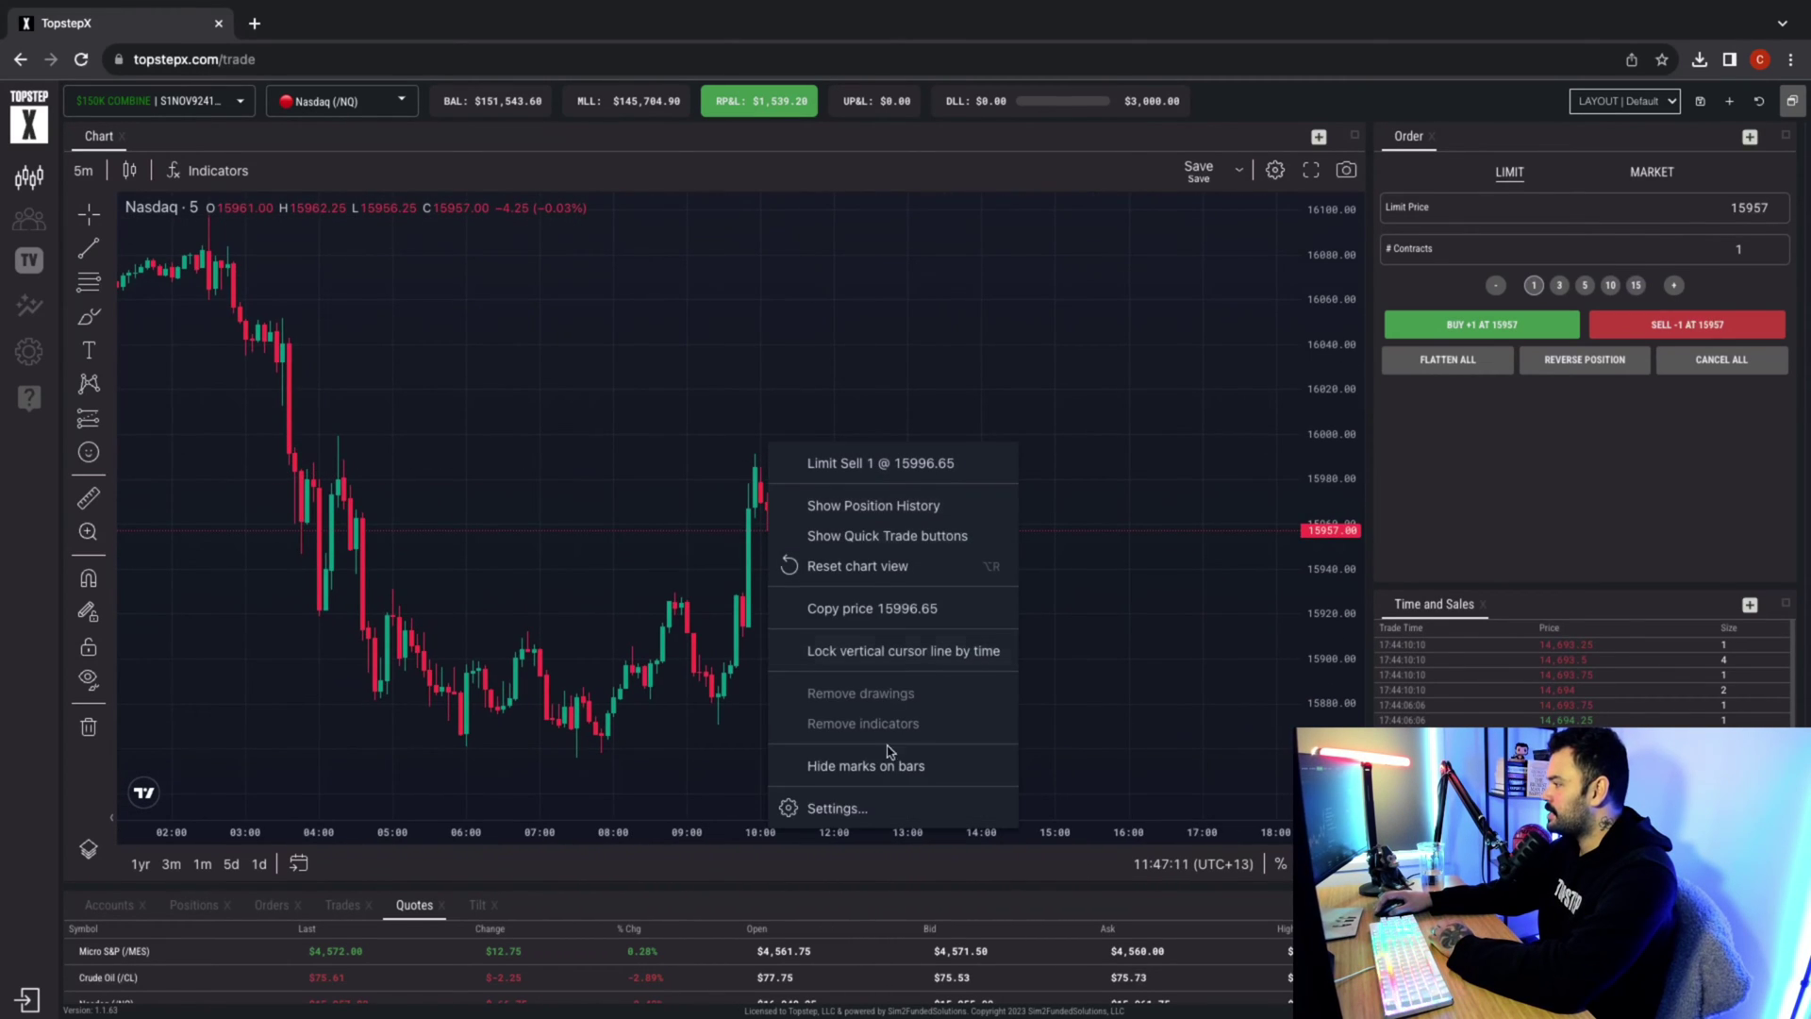
pyautogui.click(835, 807)
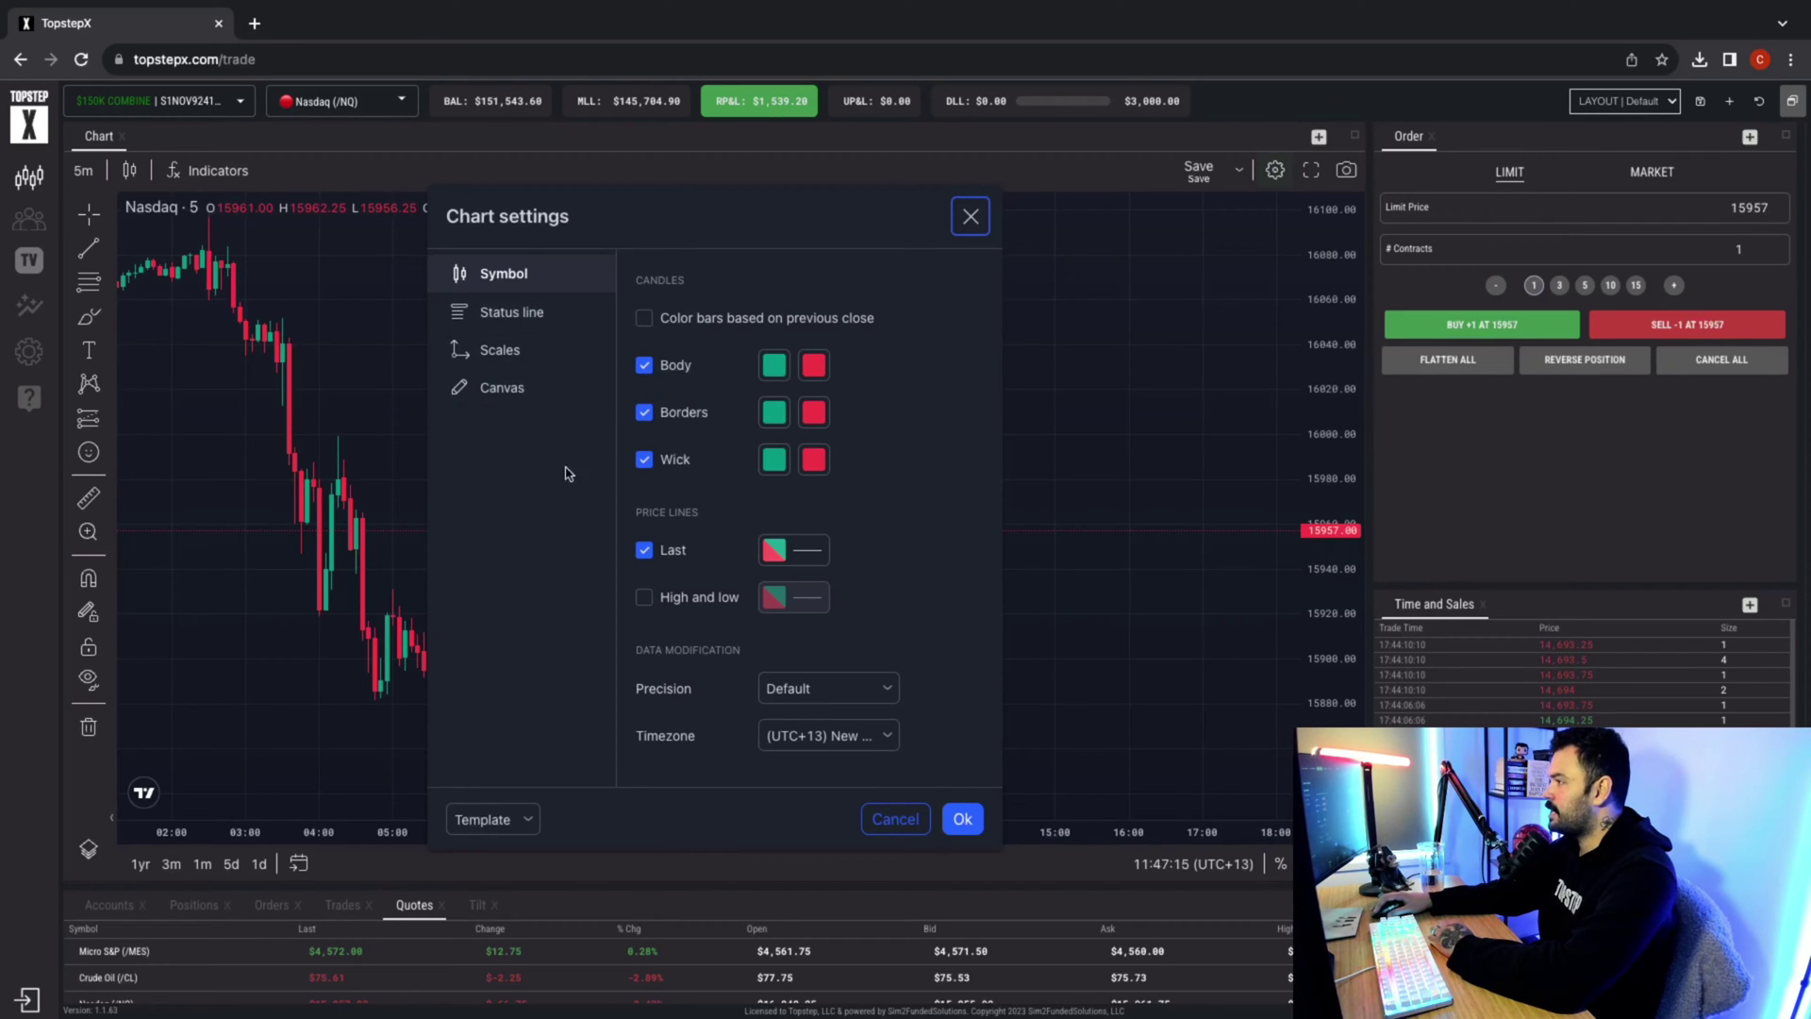
pyautogui.click(971, 216)
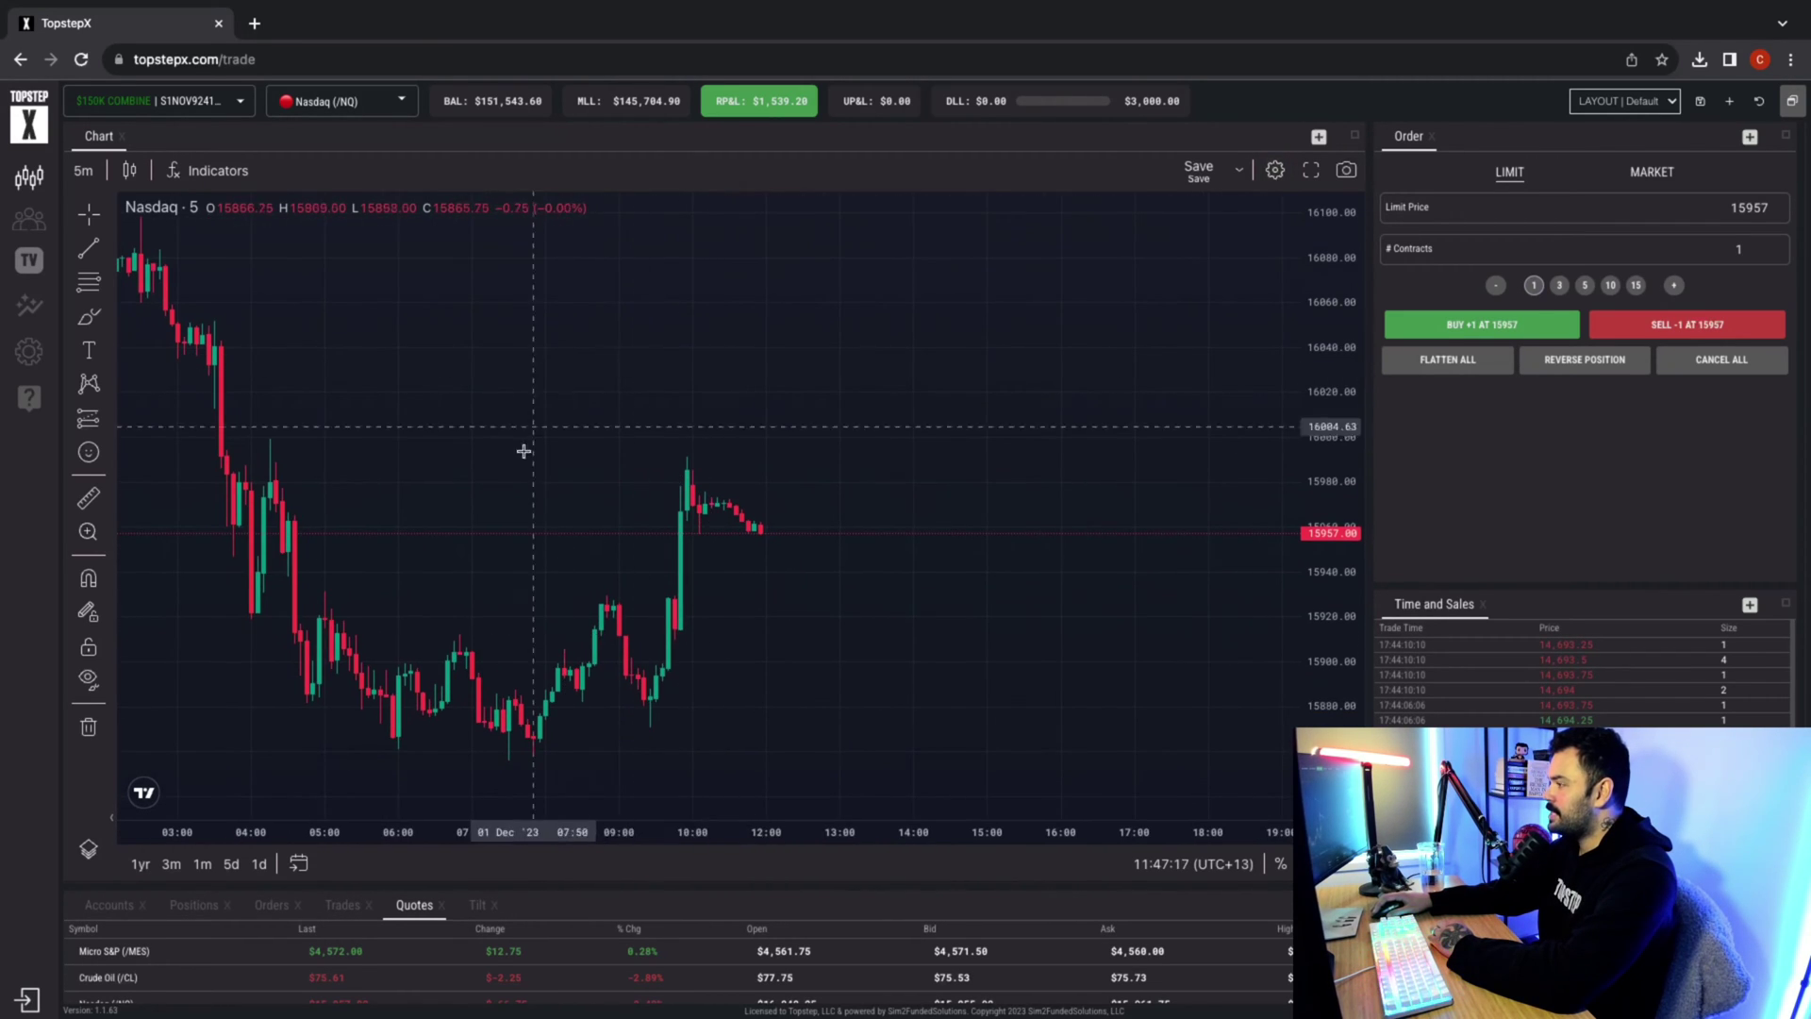
# Switch the chart to 1-minute, try 500-tick bars, then return to 1-minute candles.
pyautogui.click(84, 170)
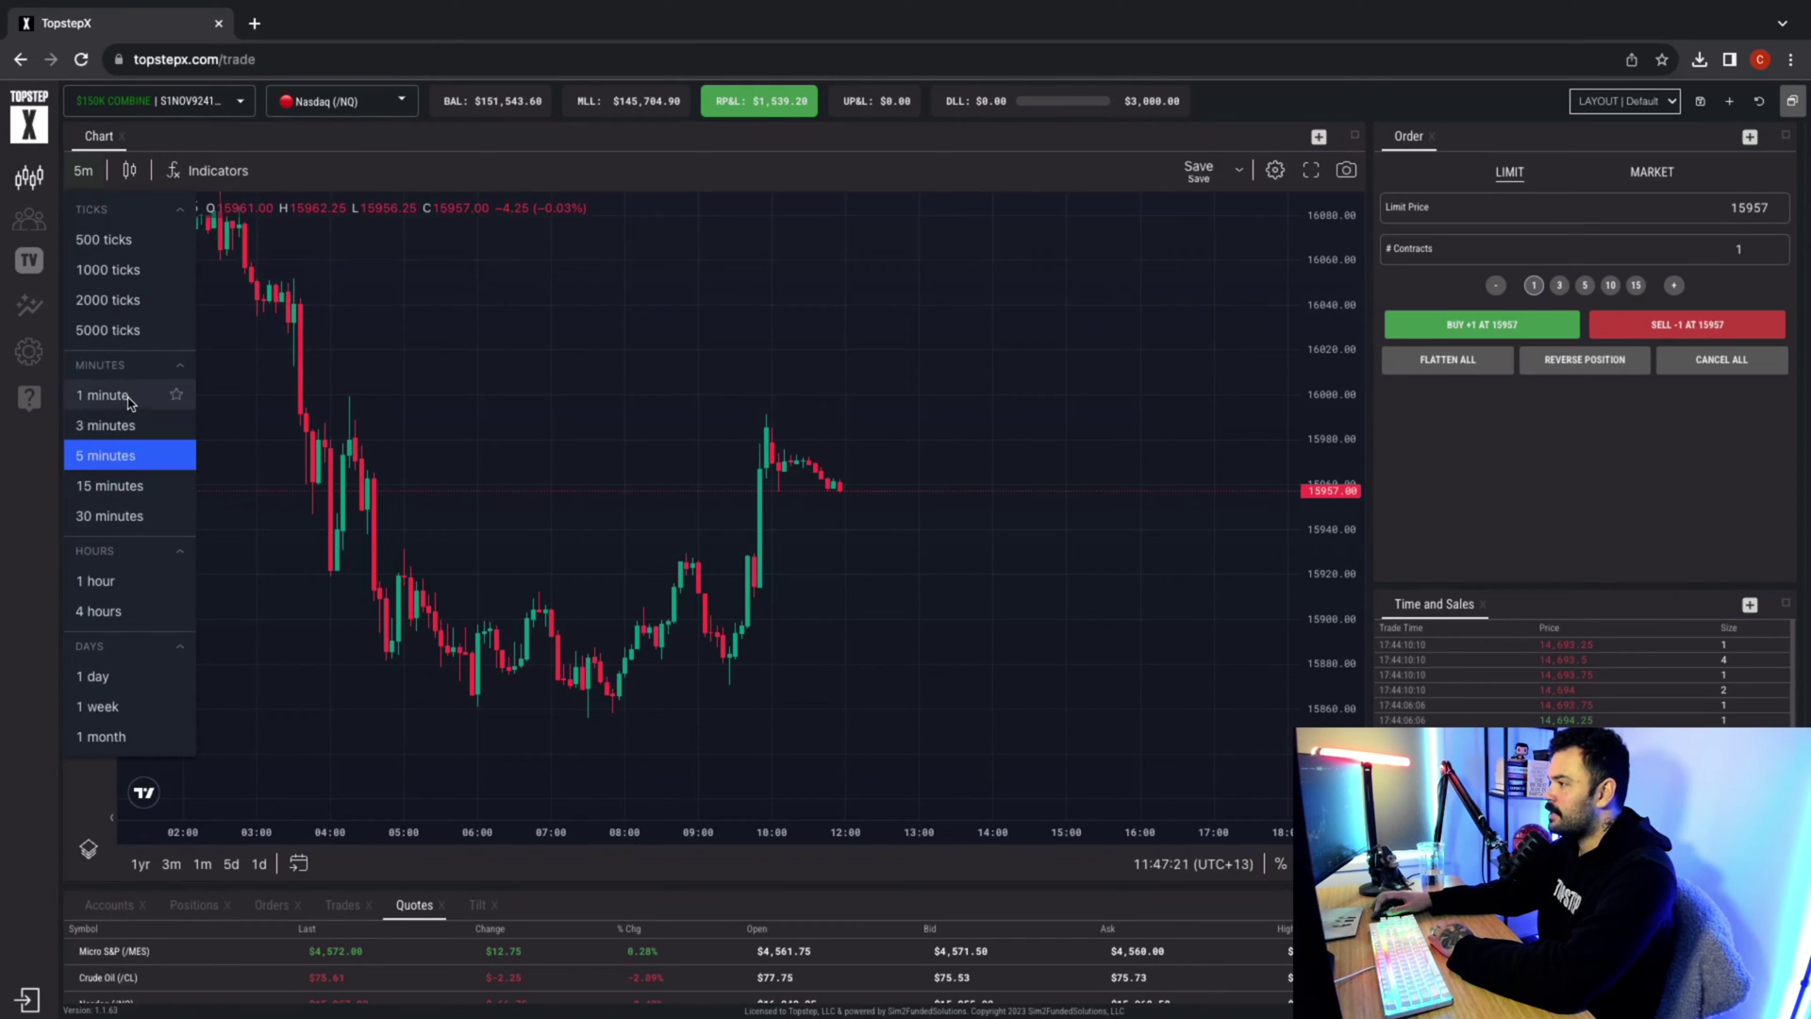
pyautogui.click(130, 398)
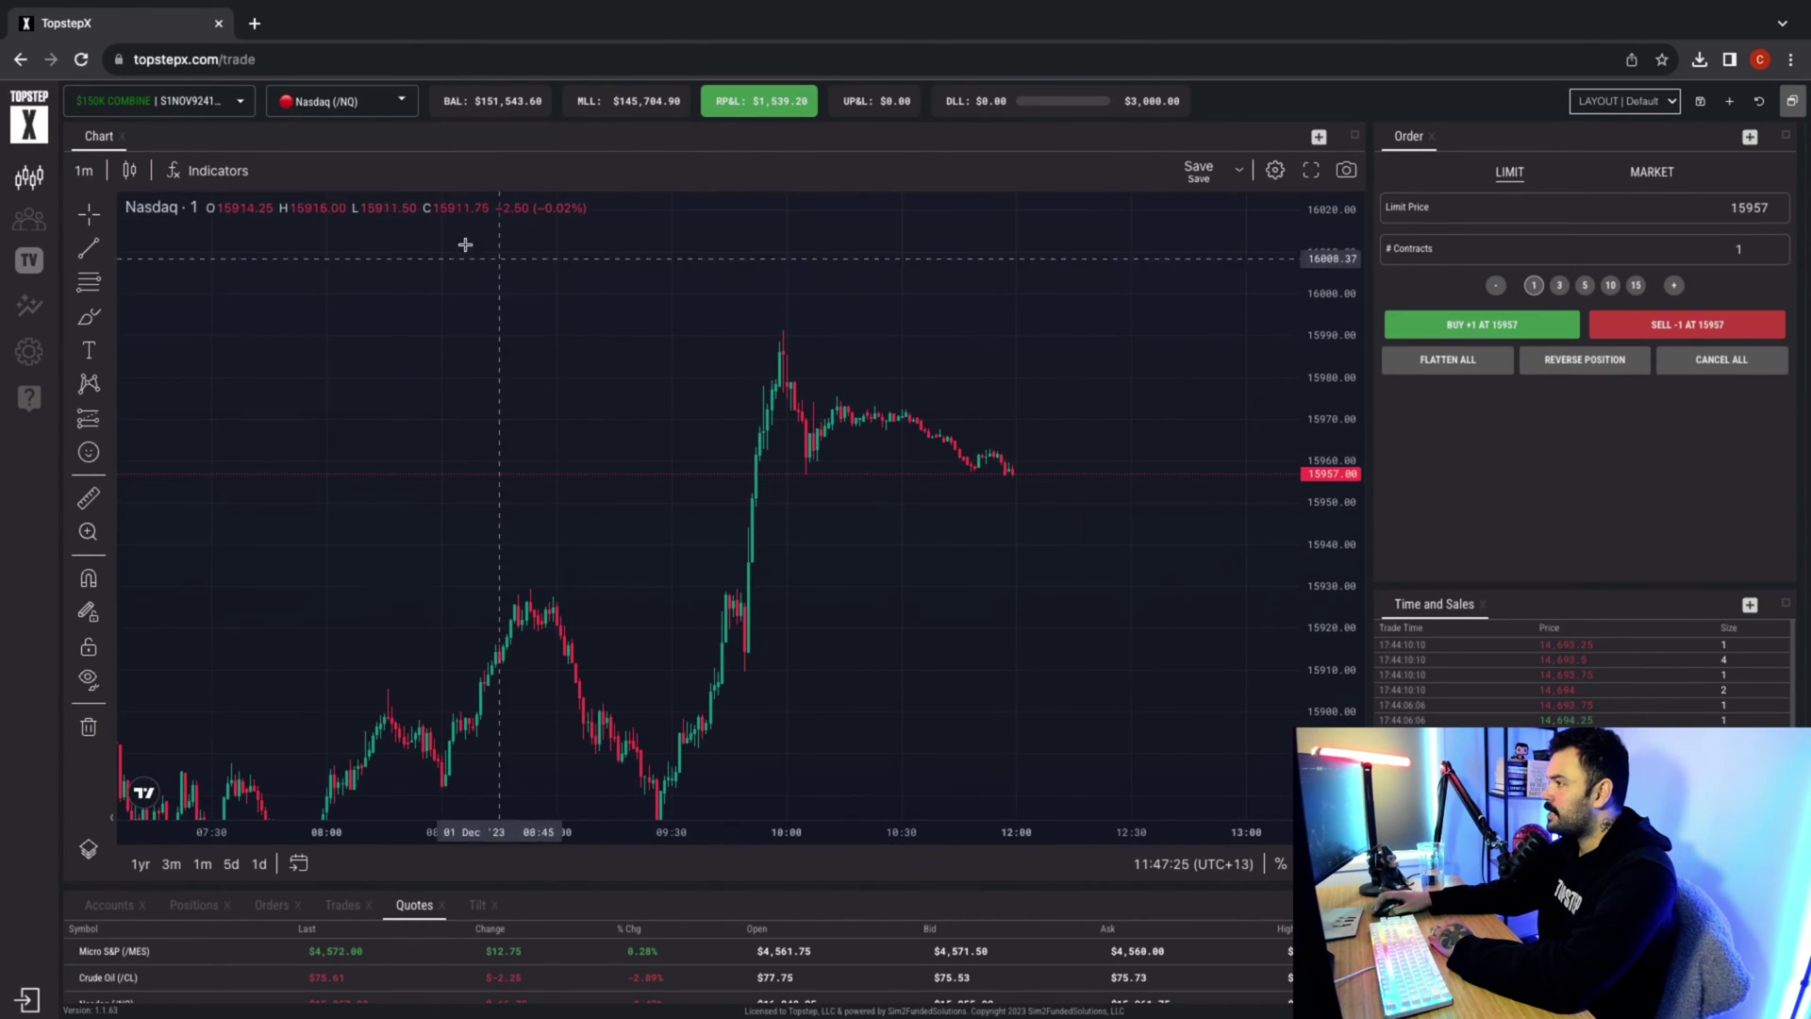
pyautogui.click(86, 170)
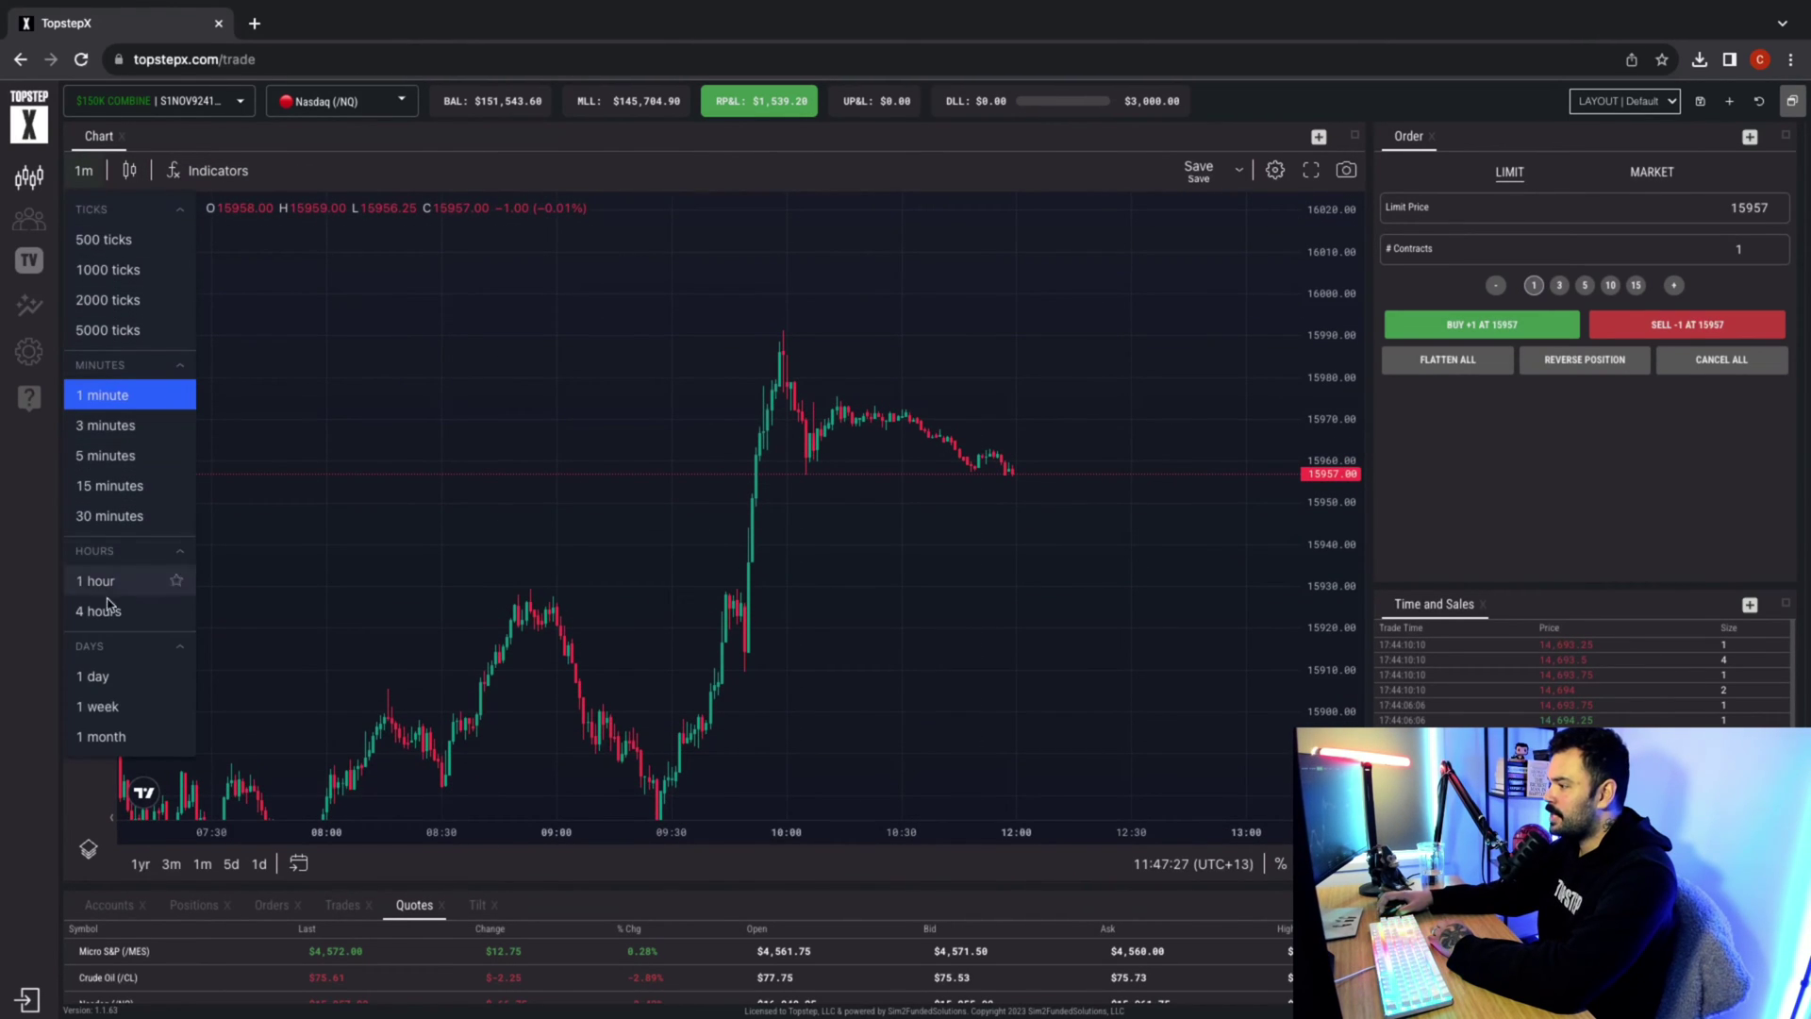
pyautogui.moveTo(103, 239)
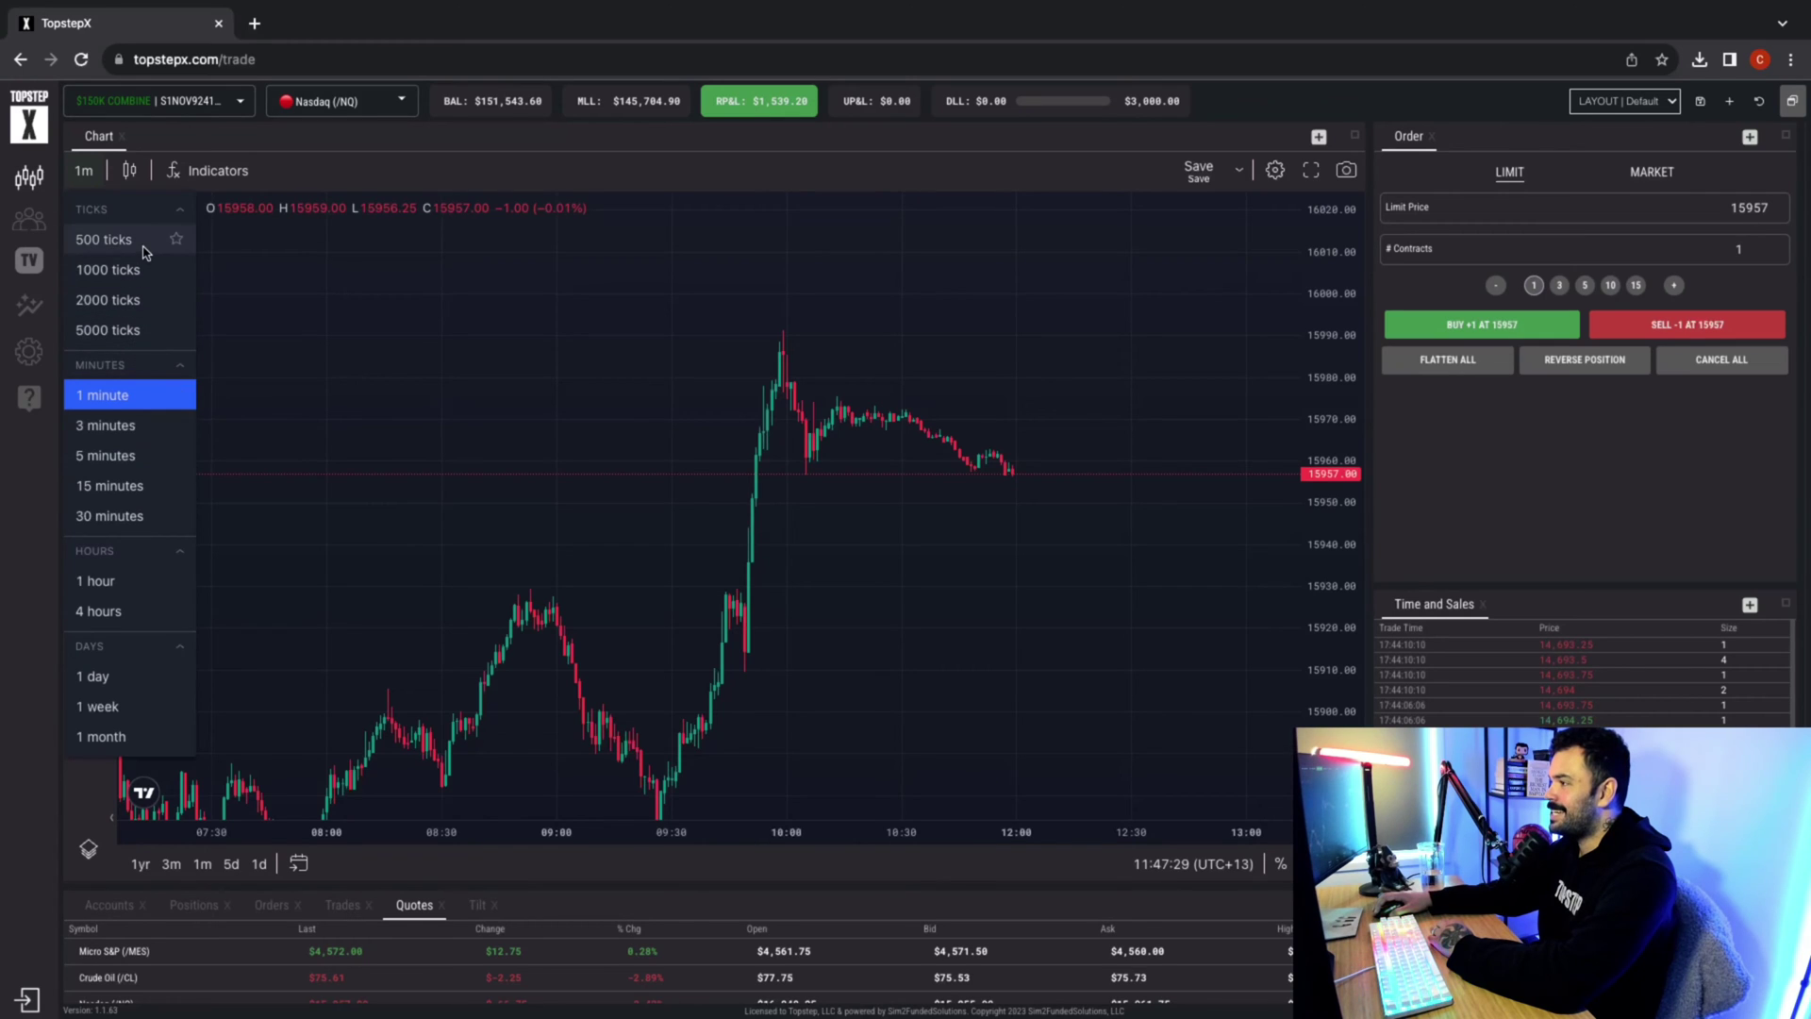
pyautogui.click(142, 241)
pyautogui.hscroll(5, 789, 448)
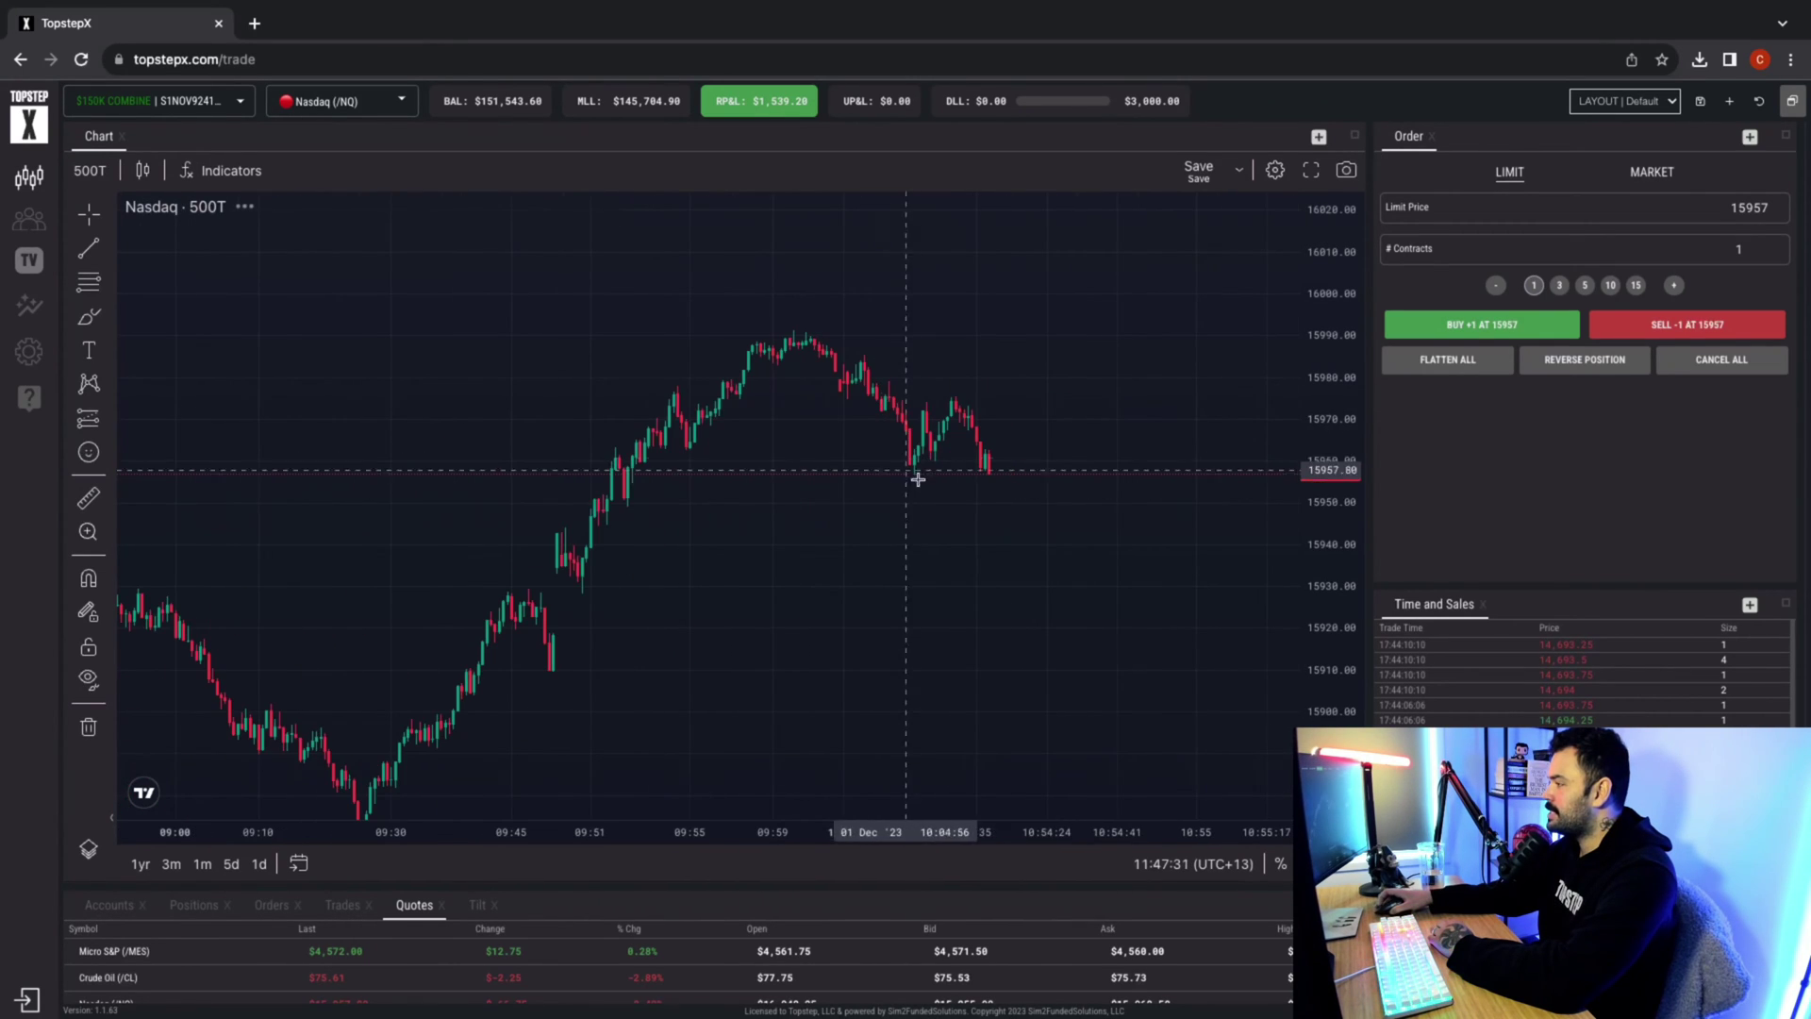
pyautogui.click(88, 169)
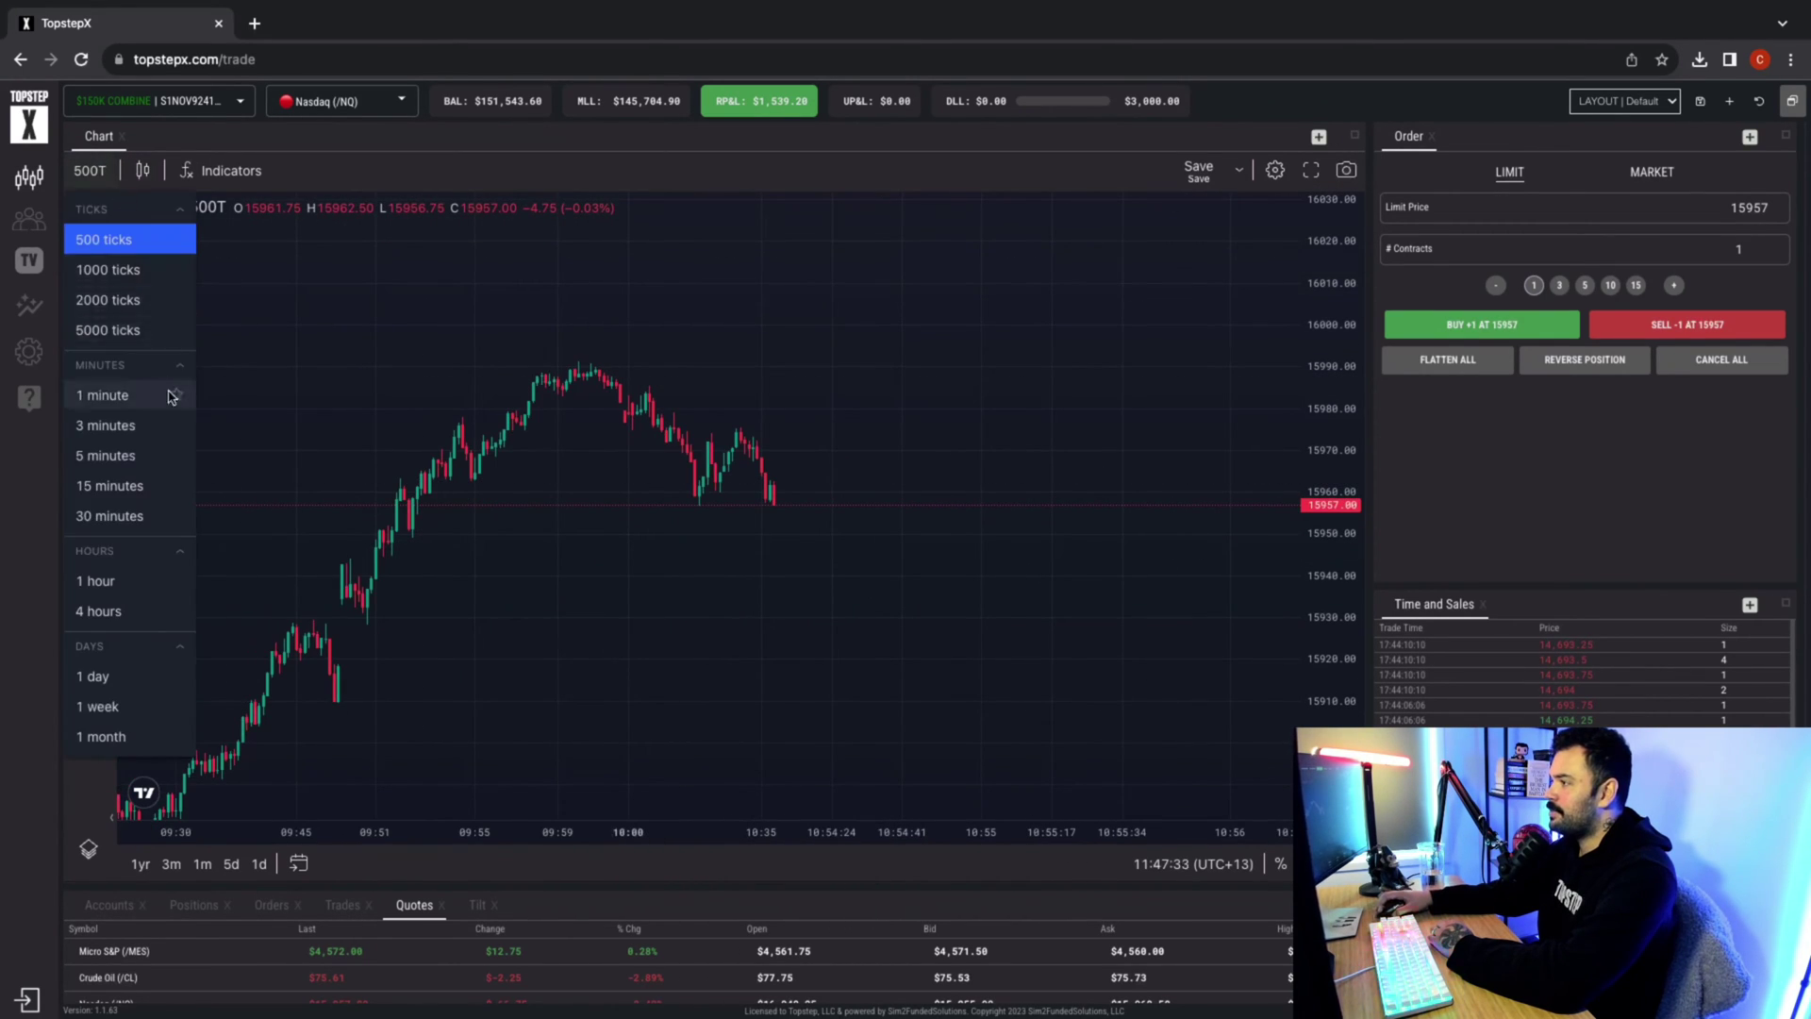
pyautogui.click(157, 399)
pyautogui.hscroll(-4, 990, 327)
pyautogui.scroll(-2, 829, 355)
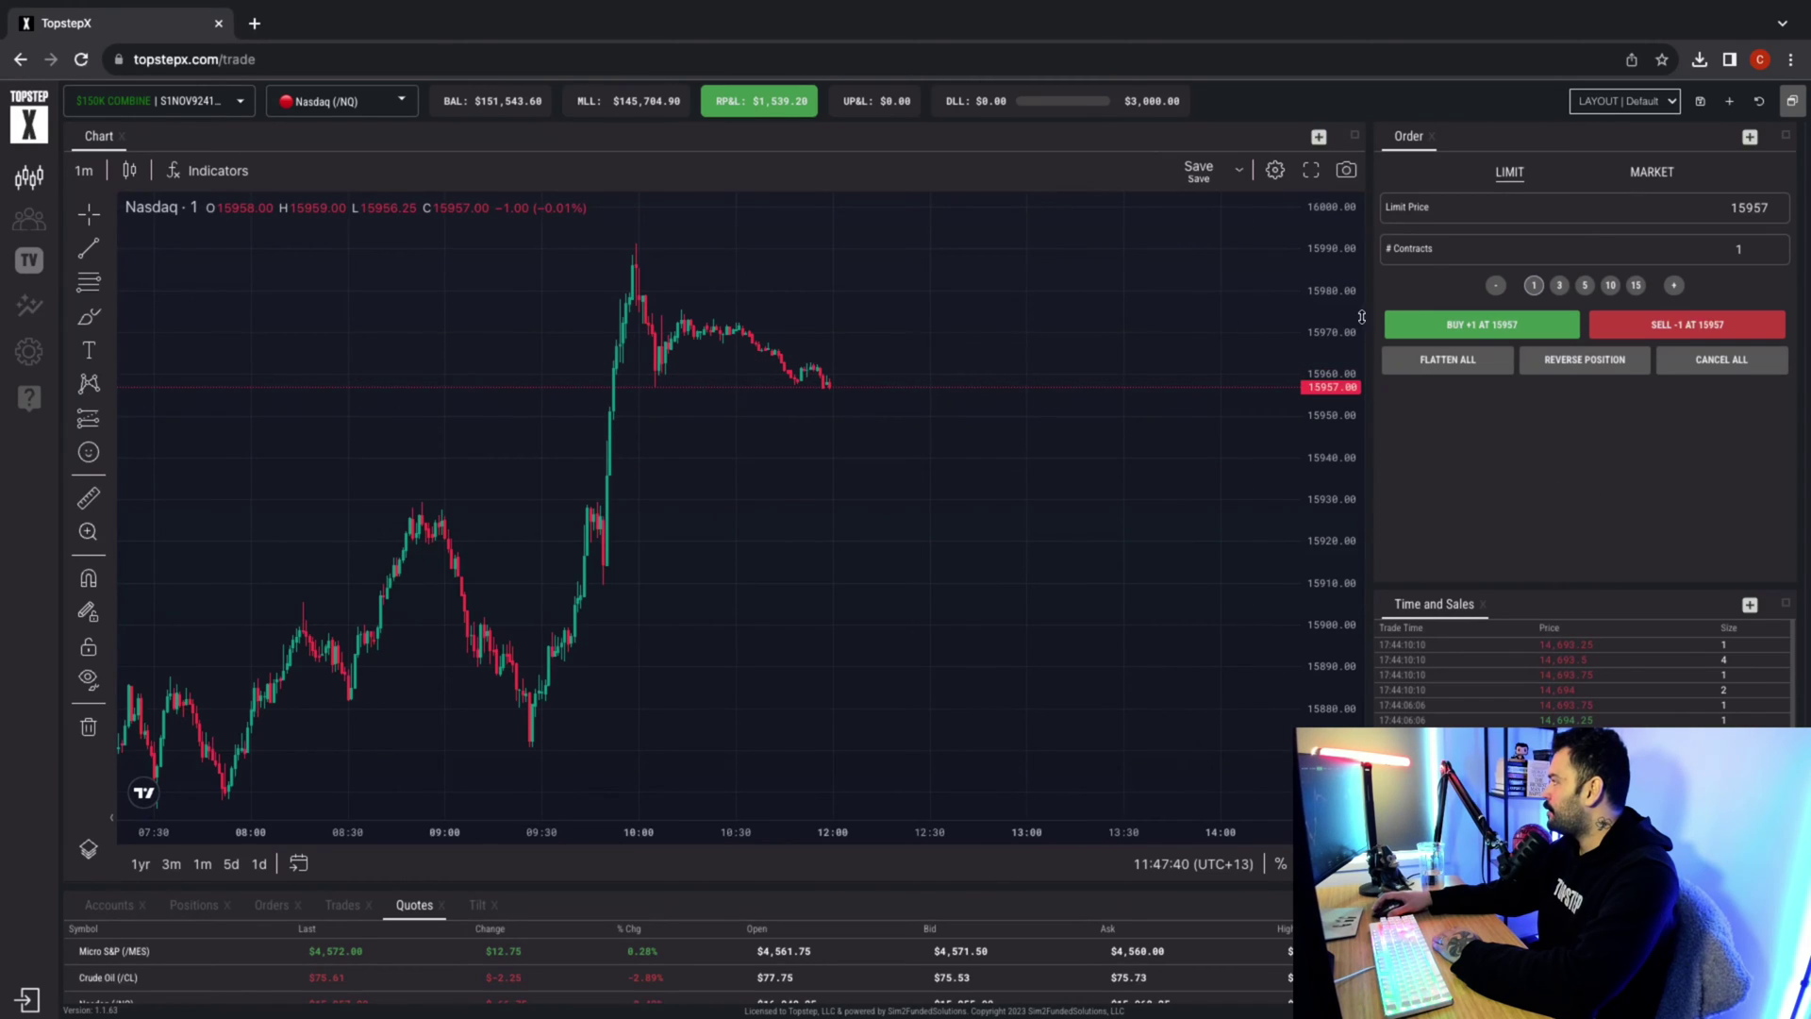
pyautogui.scroll(-3, 983, 436)
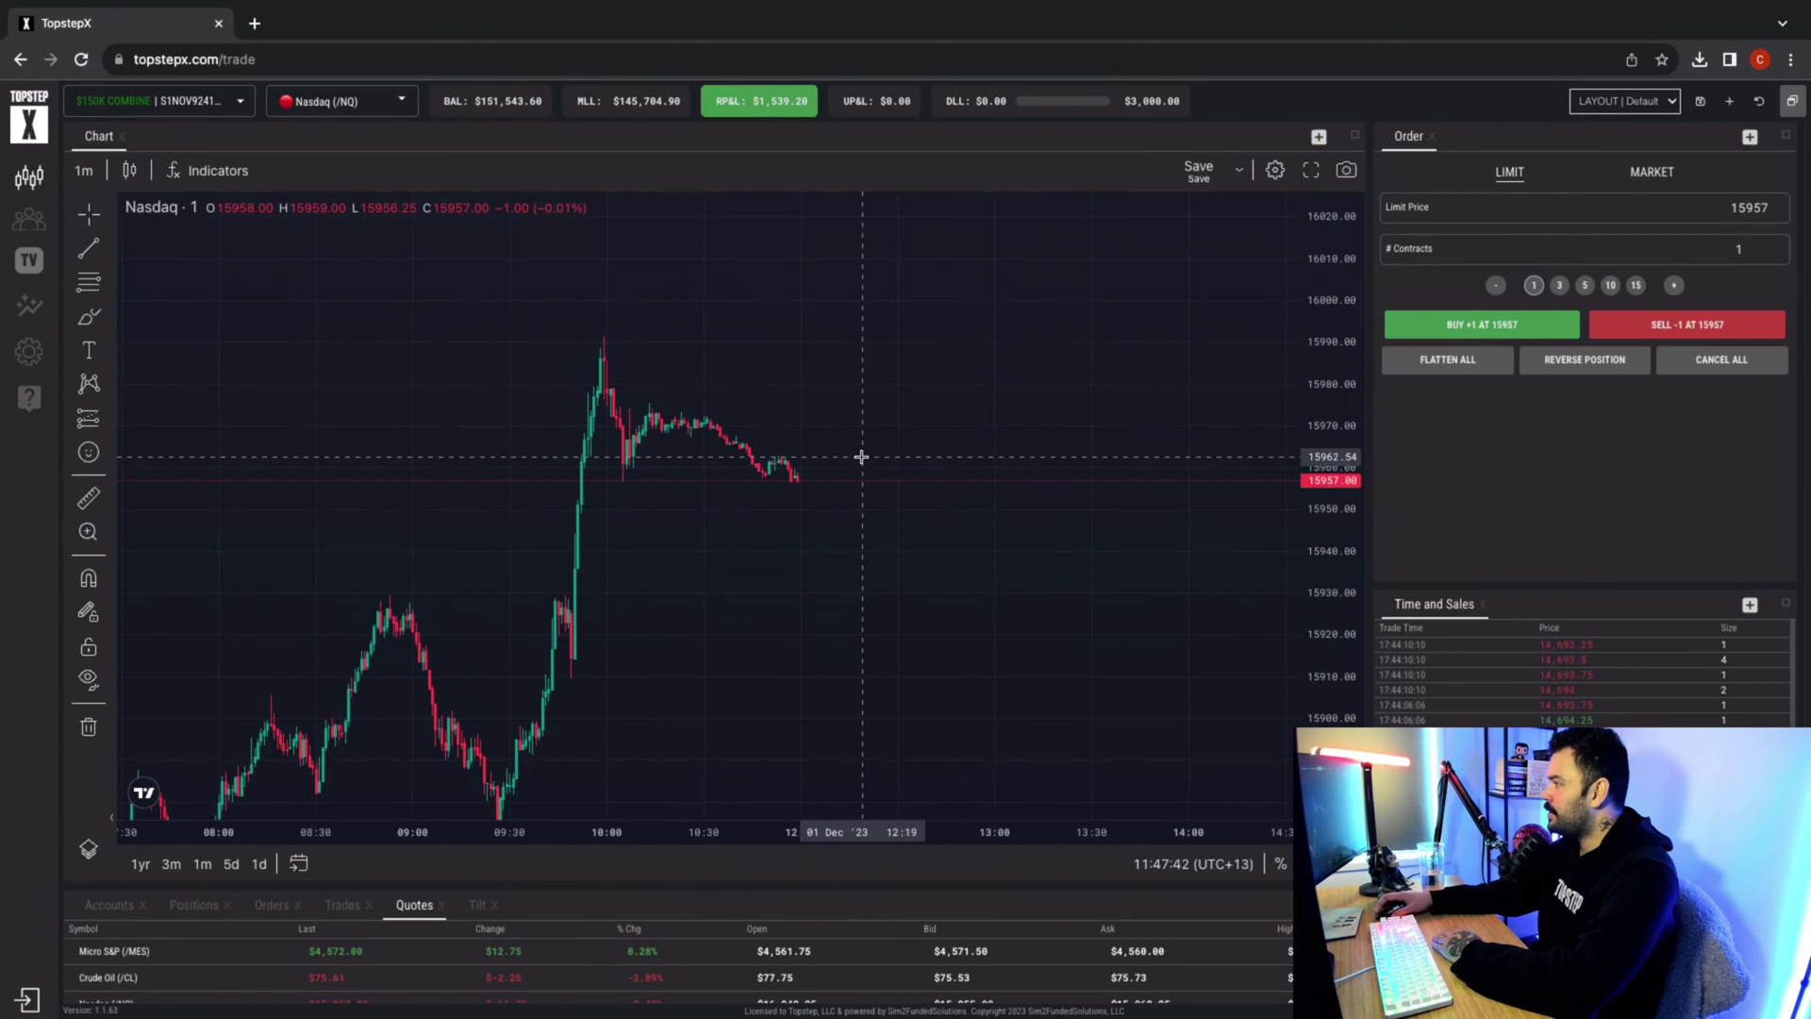
pyautogui.rightClick(794, 548)
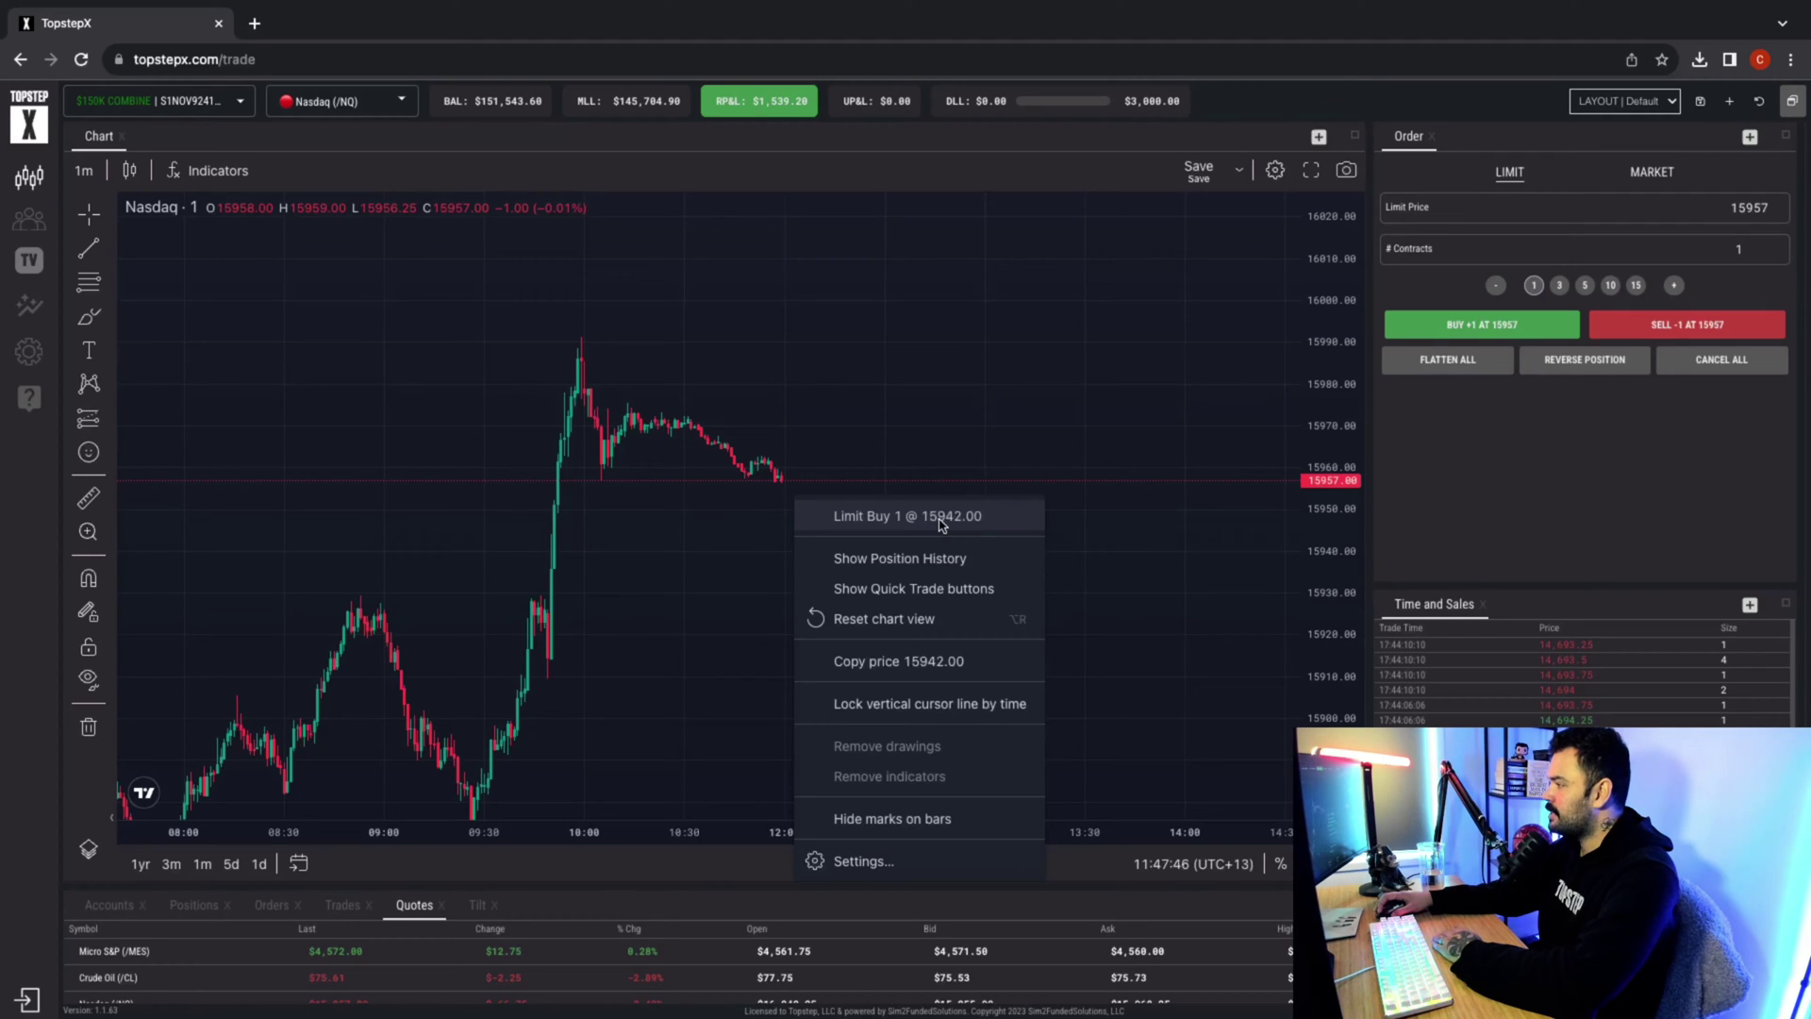
pyautogui.click(1095, 529)
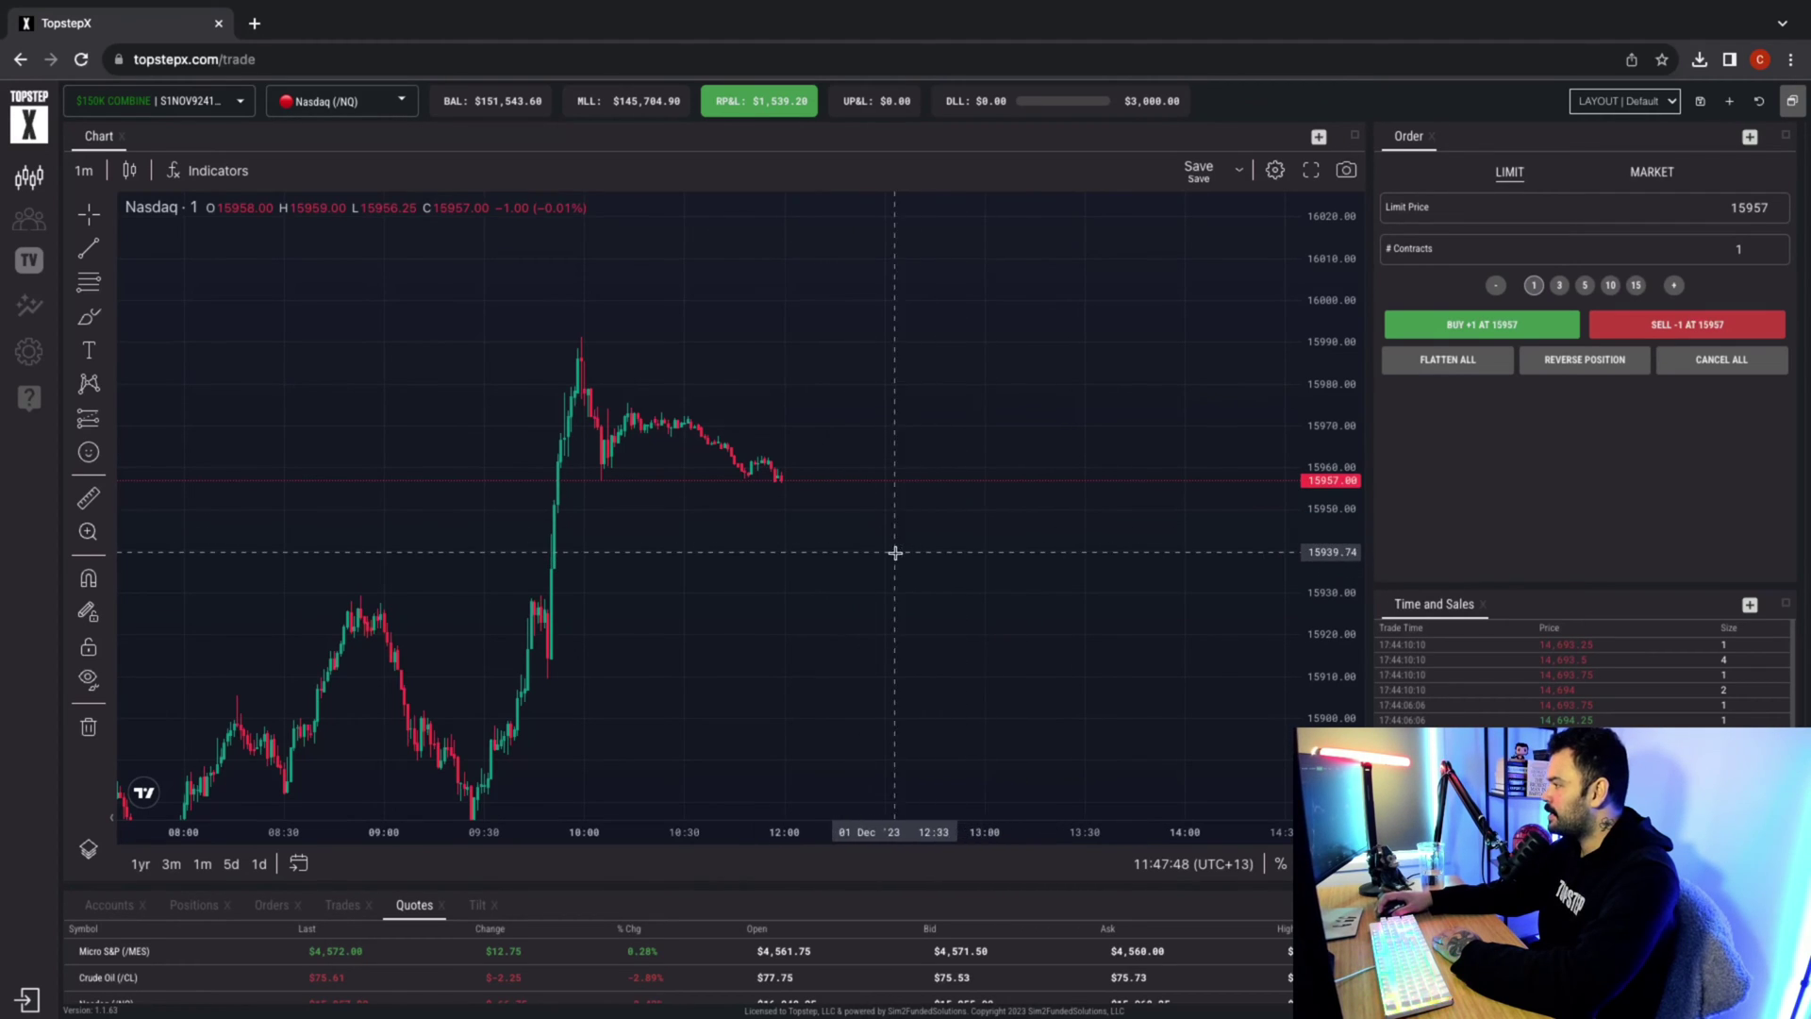
pyautogui.rightClick(828, 590)
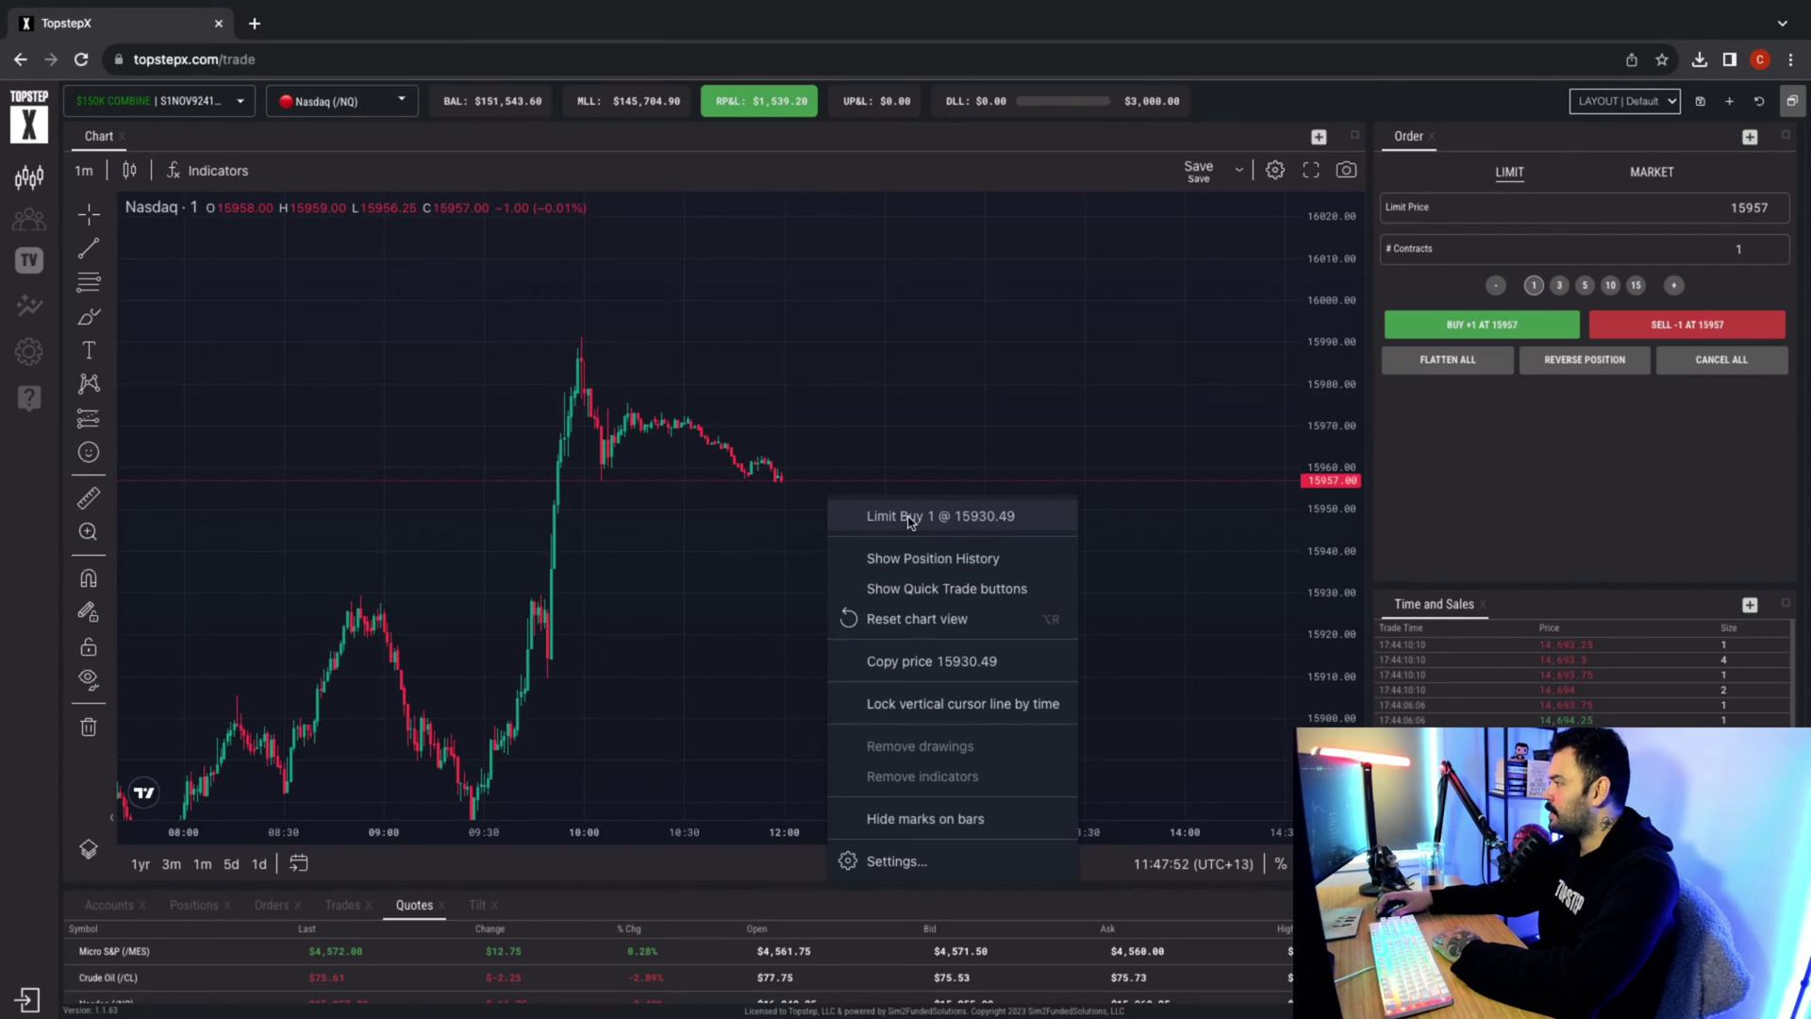
pyautogui.click(712, 577)
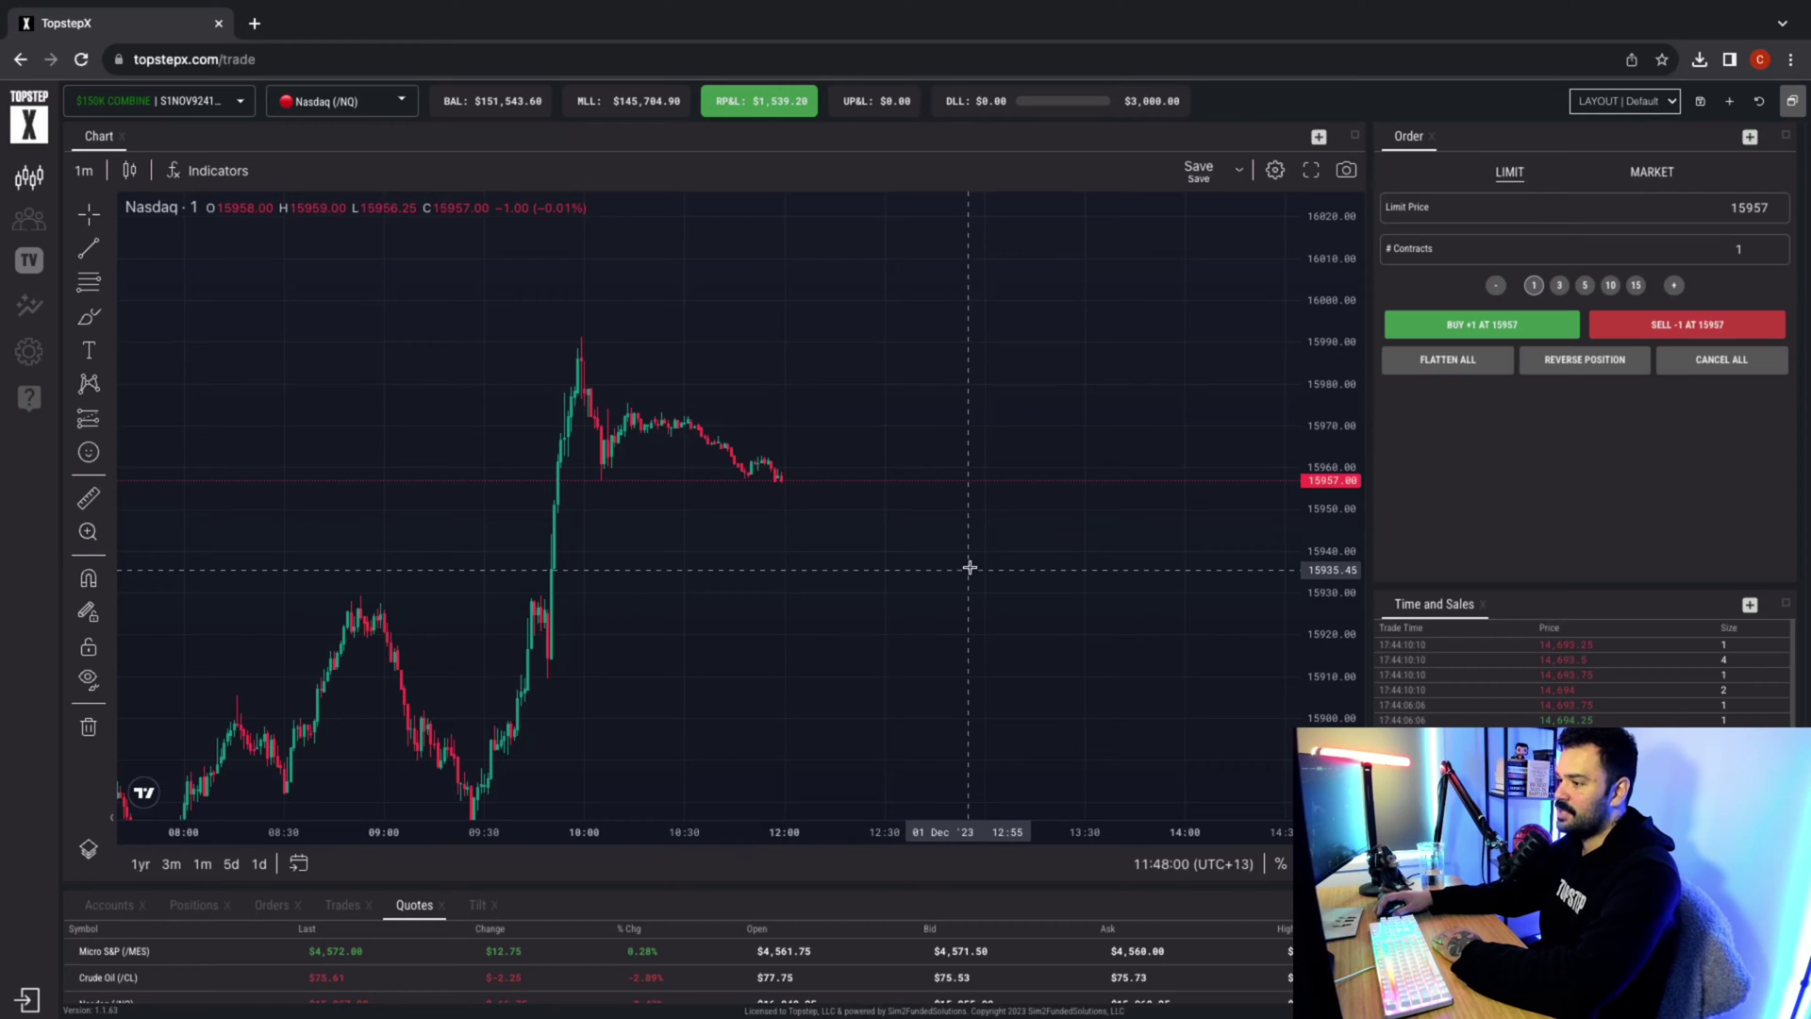
pyautogui.moveTo(971, 599); pyautogui.dragTo(943, 566)
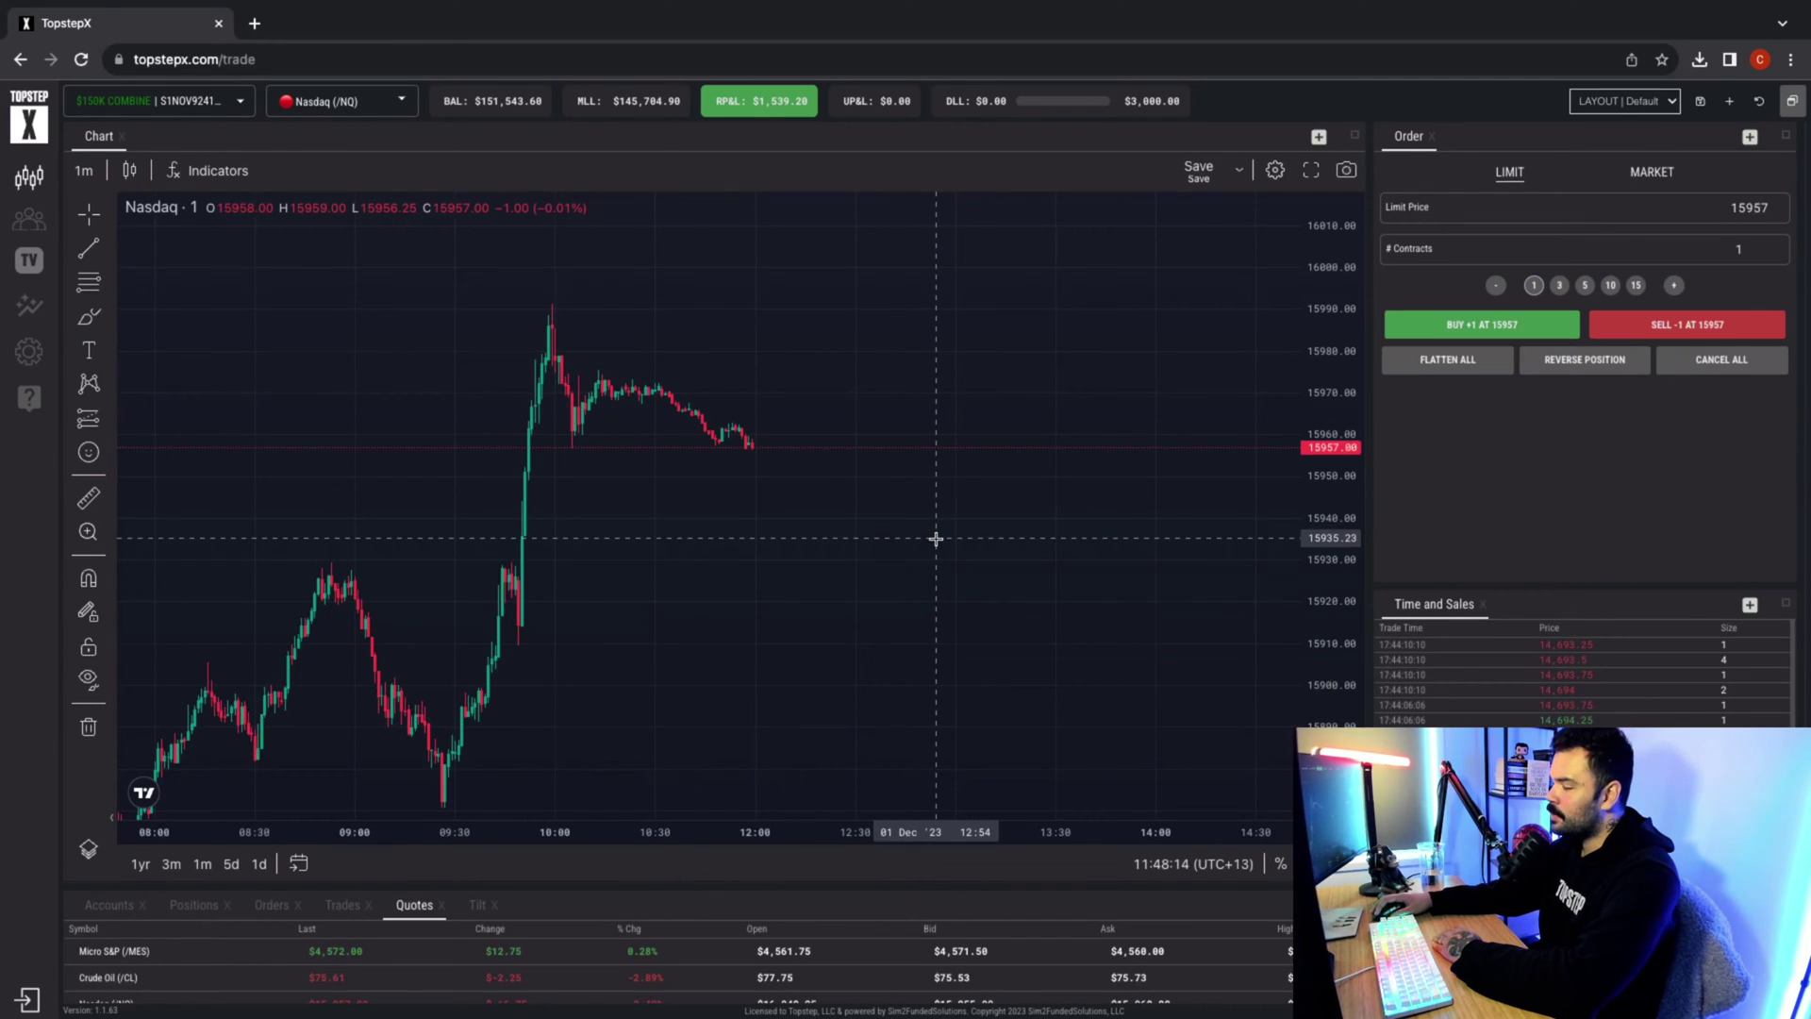
pyautogui.moveTo(935, 538); pyautogui.dragTo(927, 547)
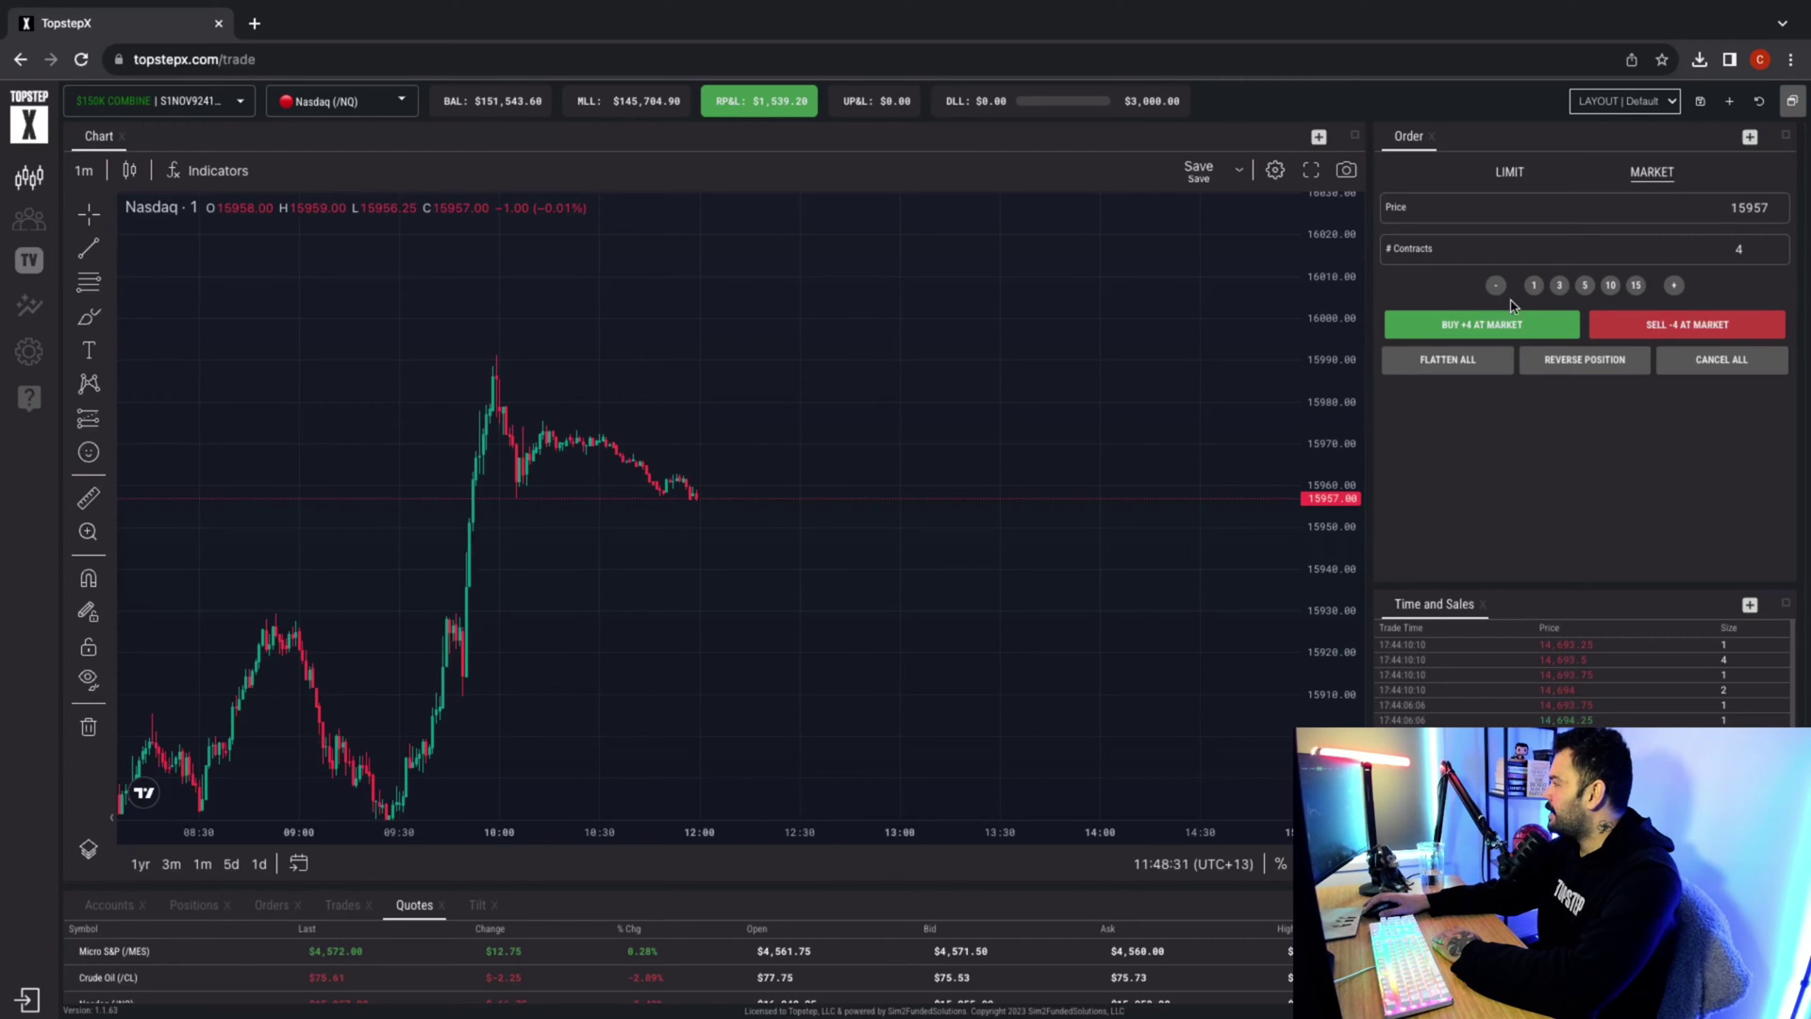
pyautogui.hscroll(-2, 707, 485)
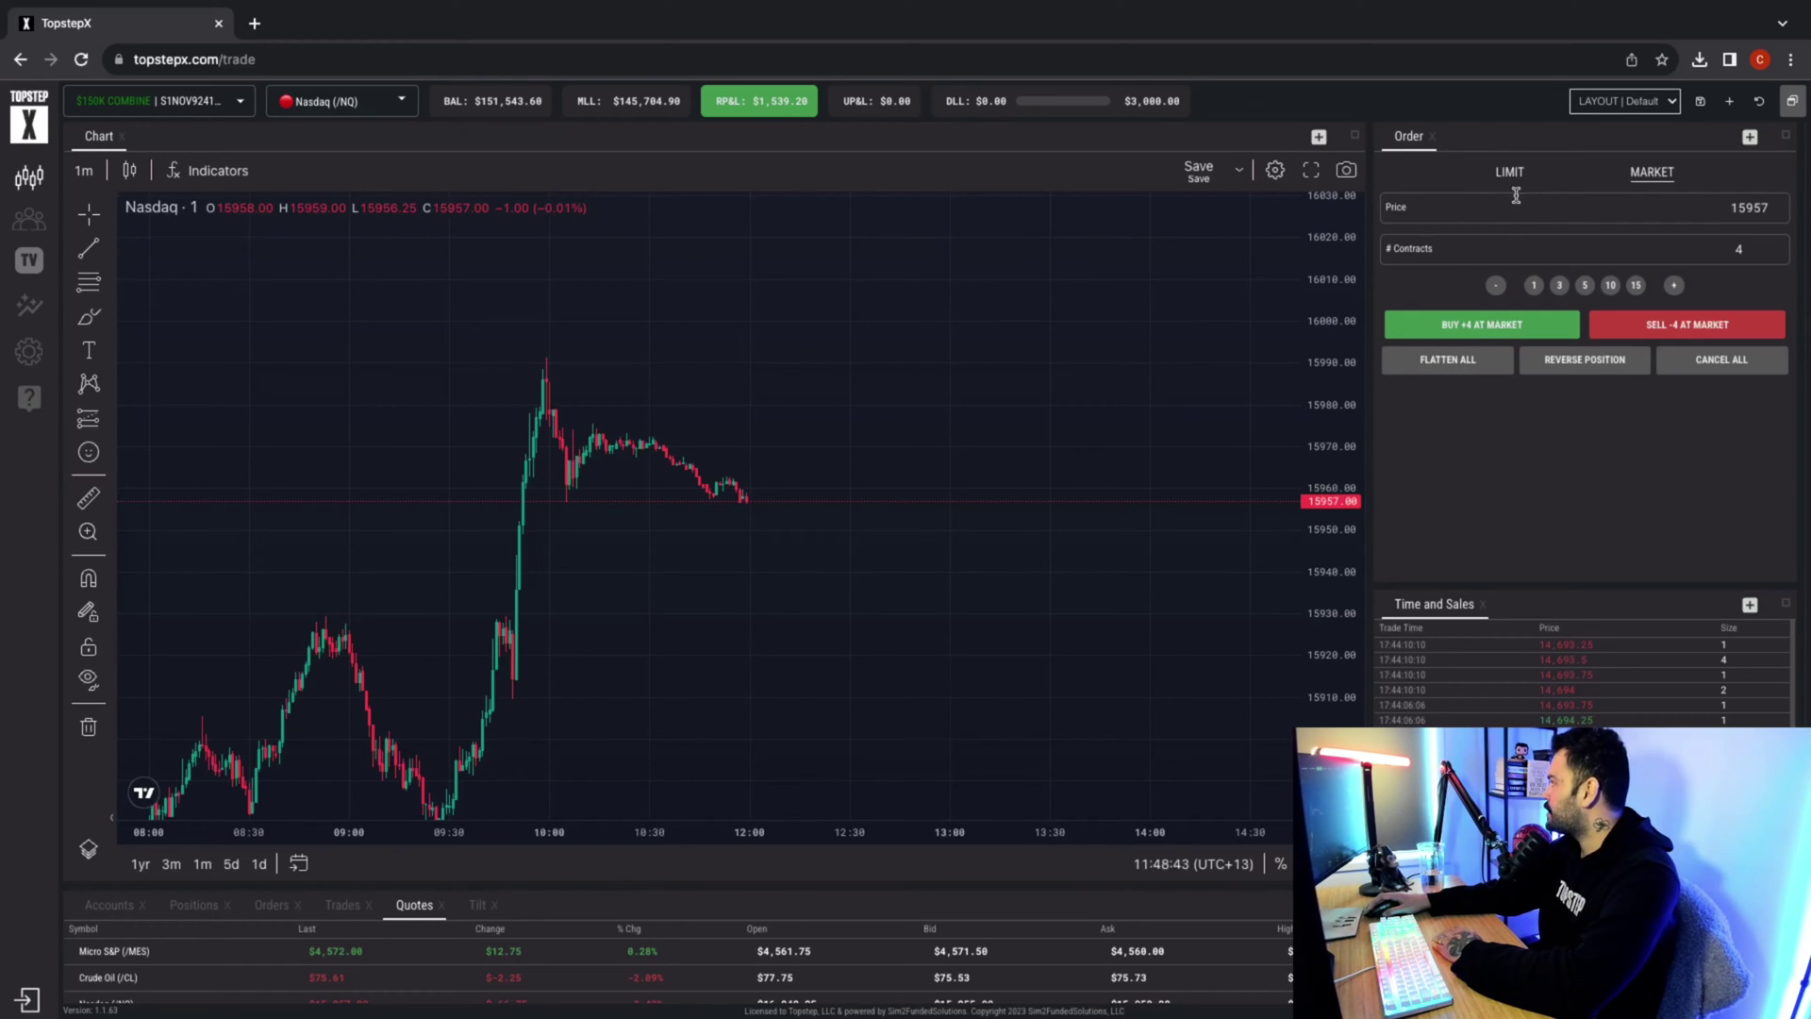
# Inspect the limit ticket's Limit Price and # Contracts fields, then return to a market order.
pyautogui.click(1509, 175)
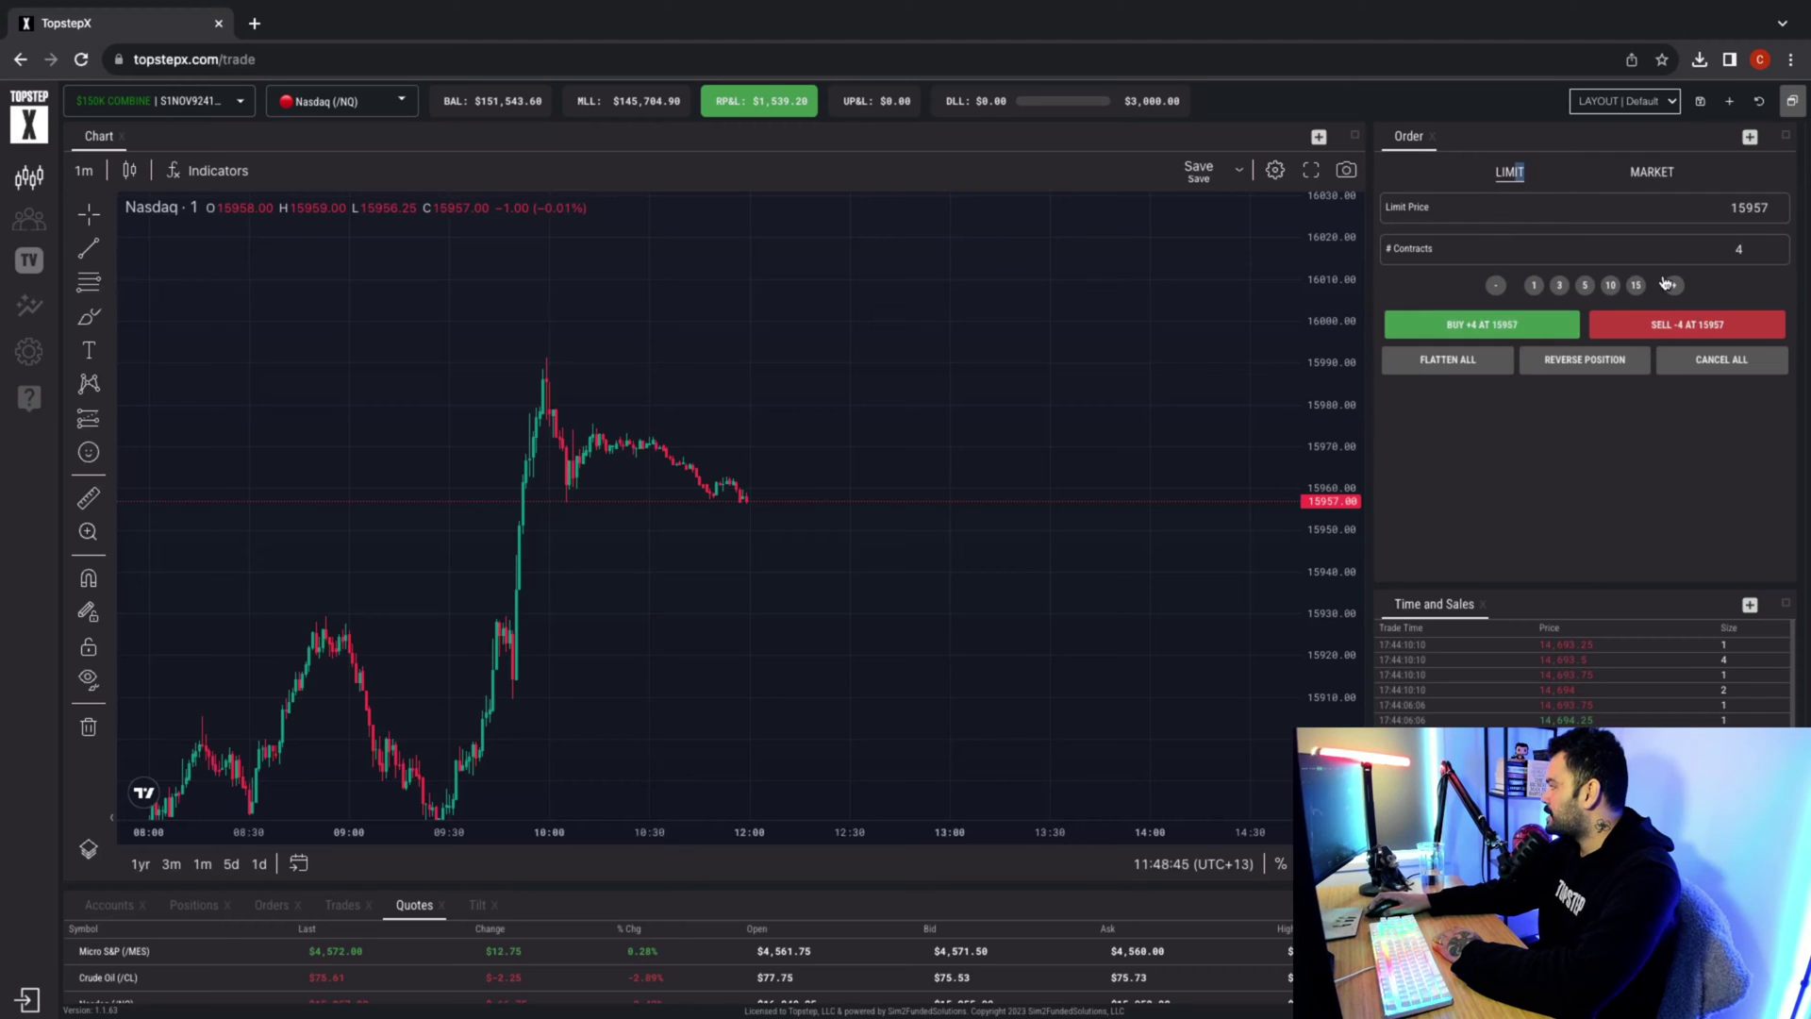
pyautogui.click(1703, 207)
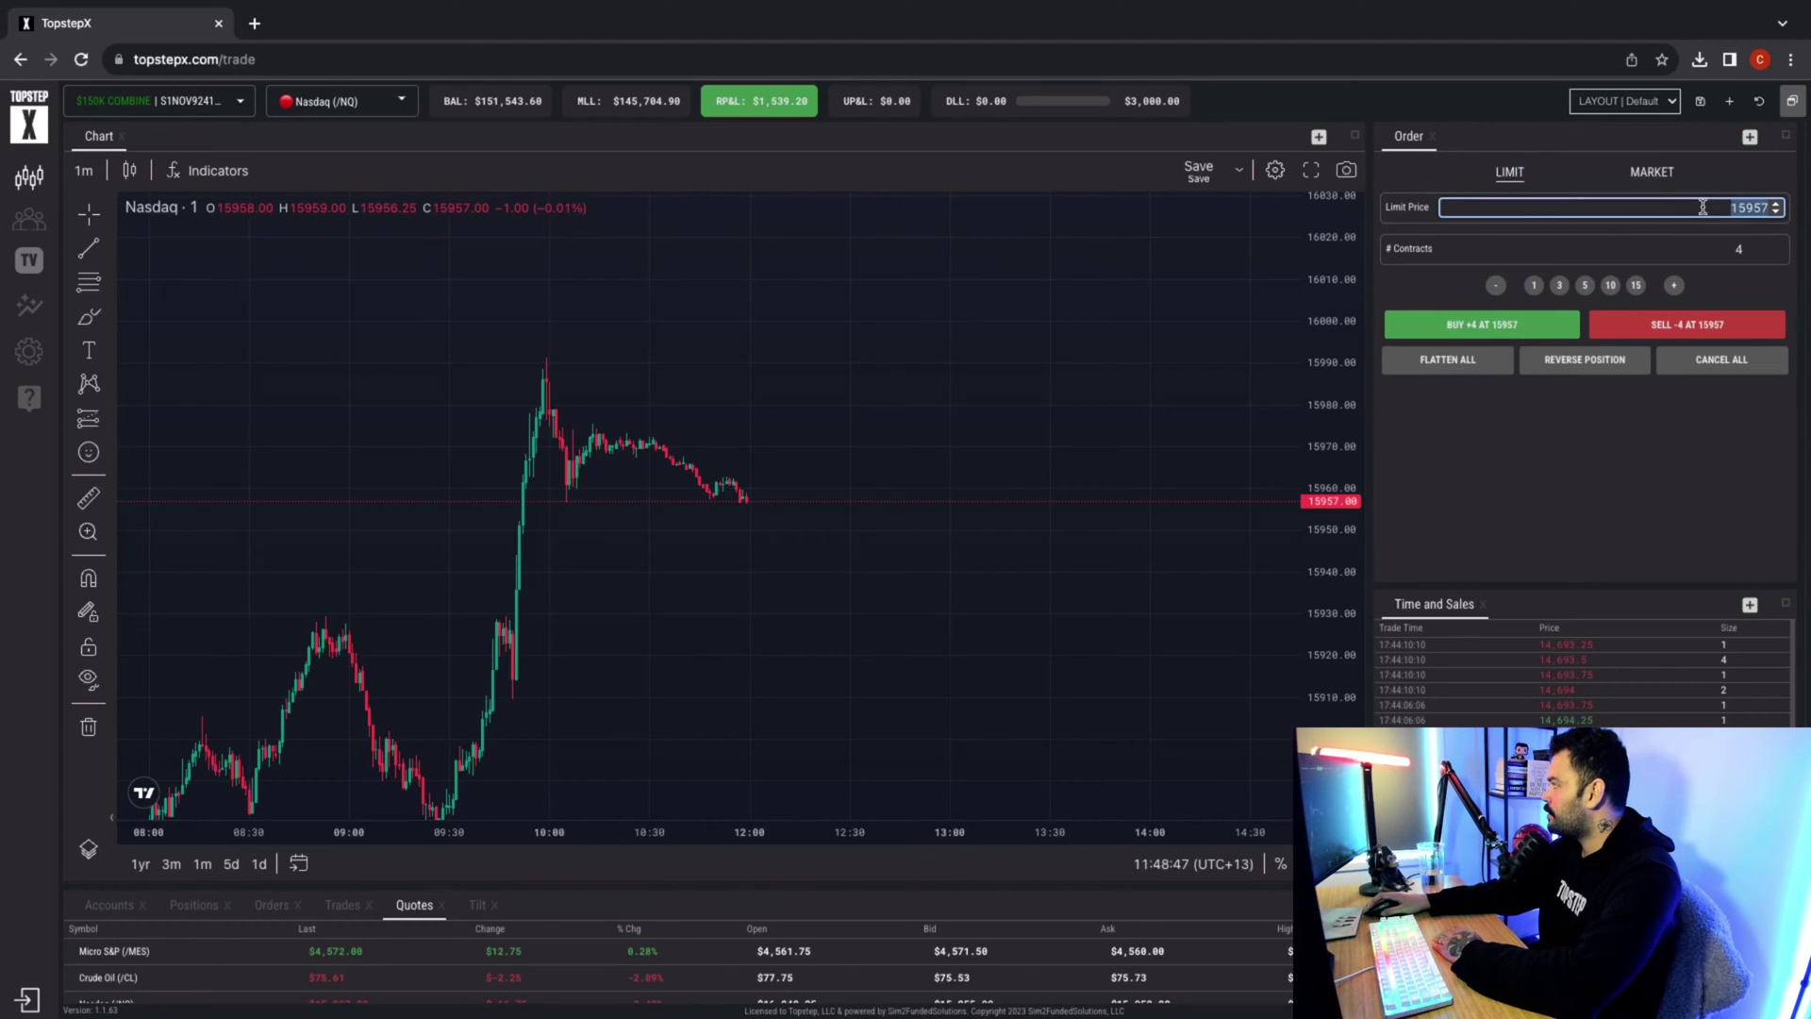
pyautogui.click(1701, 251)
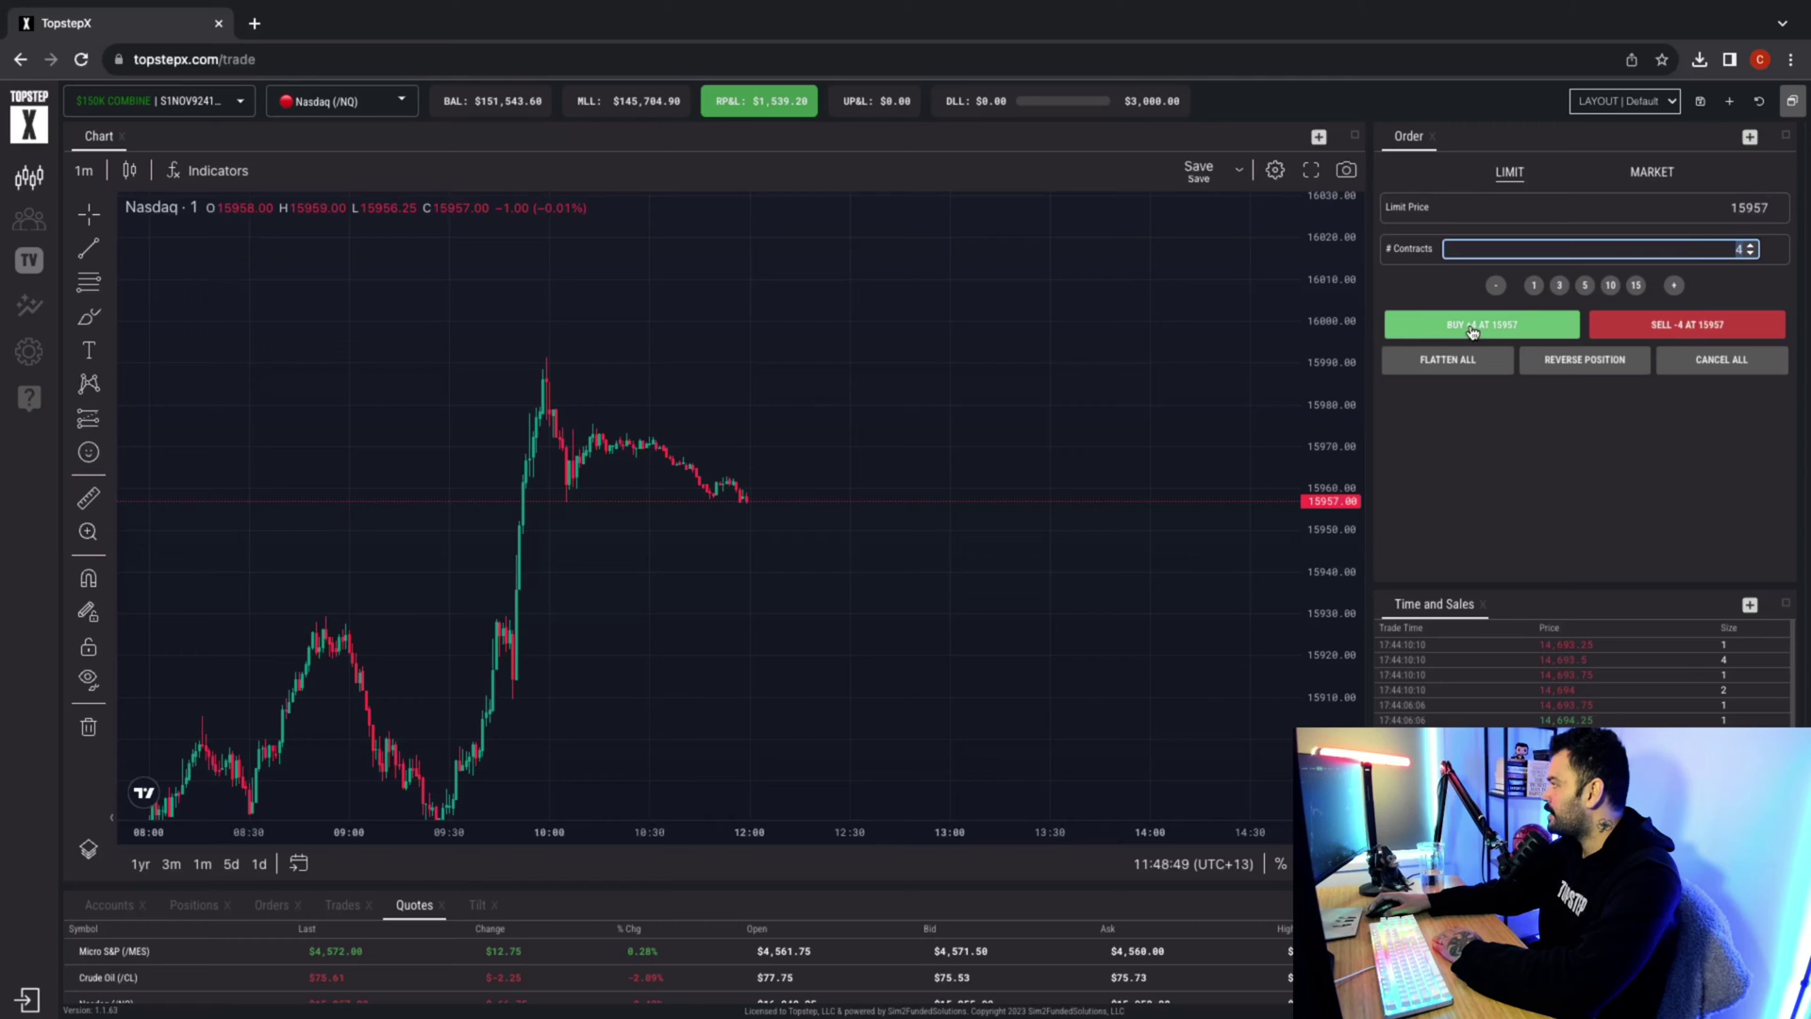
pyautogui.click(1651, 172)
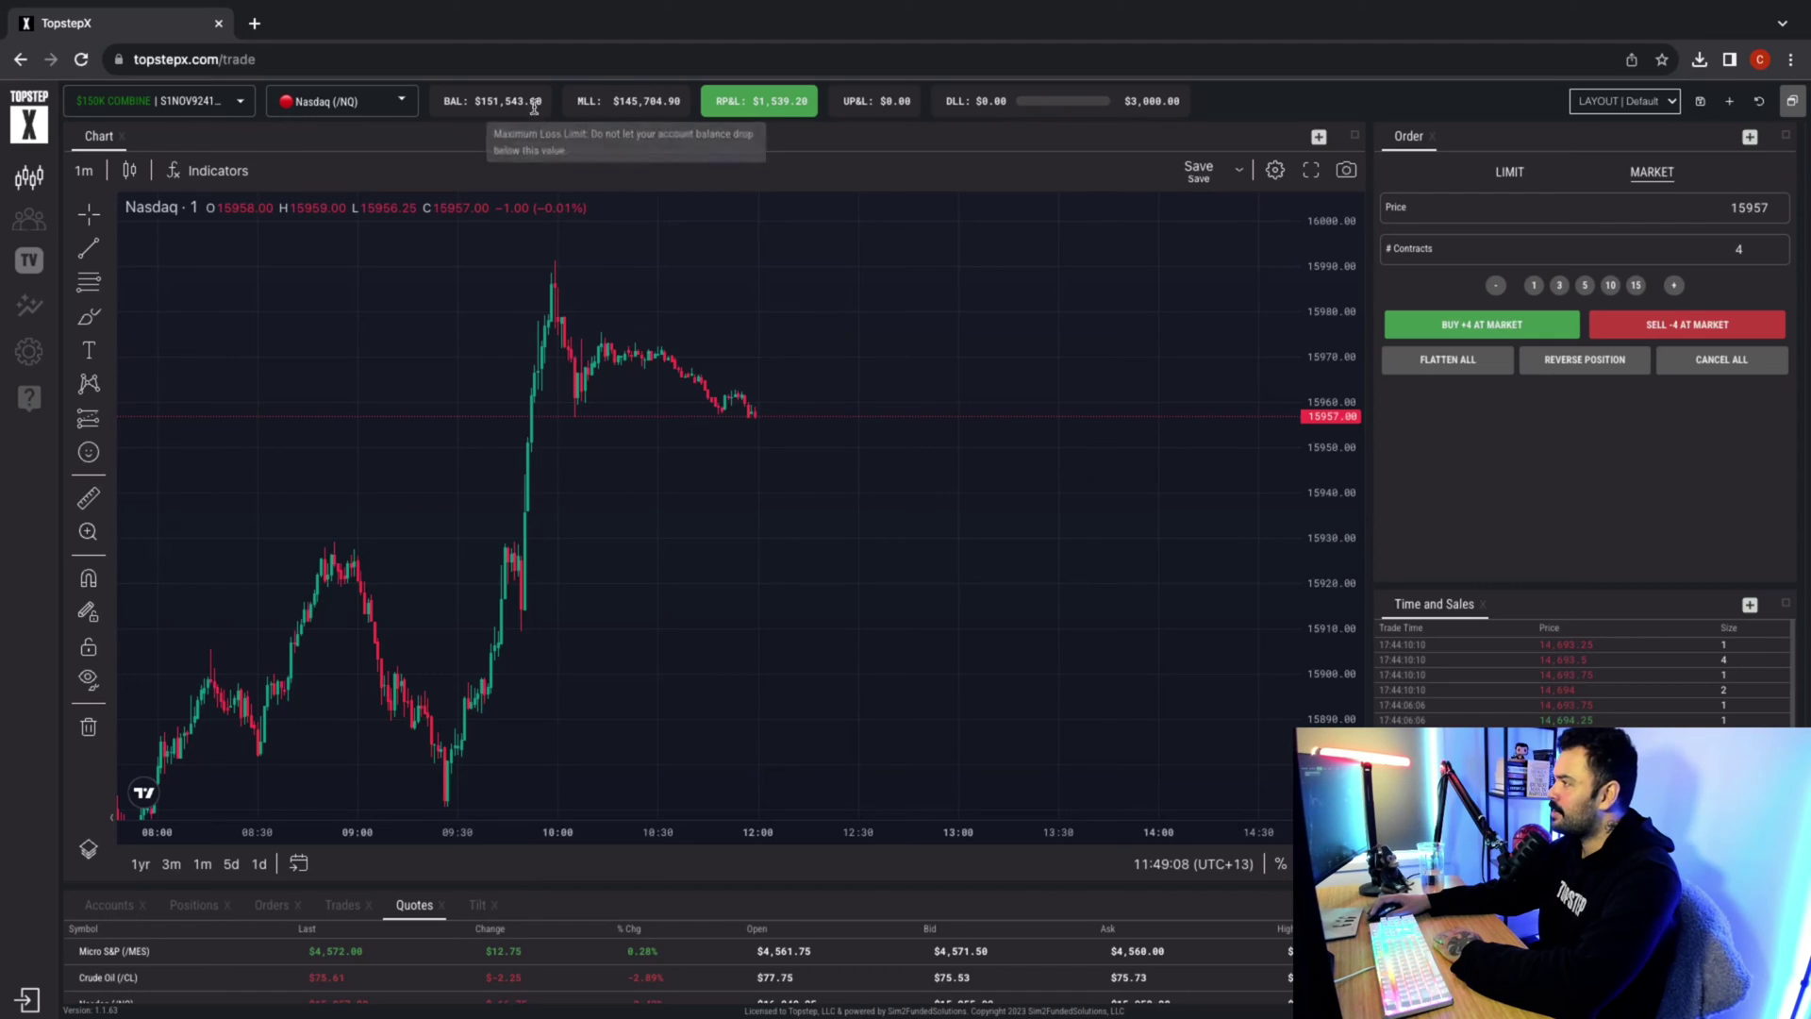
pyautogui.moveTo(477, 100); pyautogui.dragTo(654, 96)
pyautogui.click(655, 96)
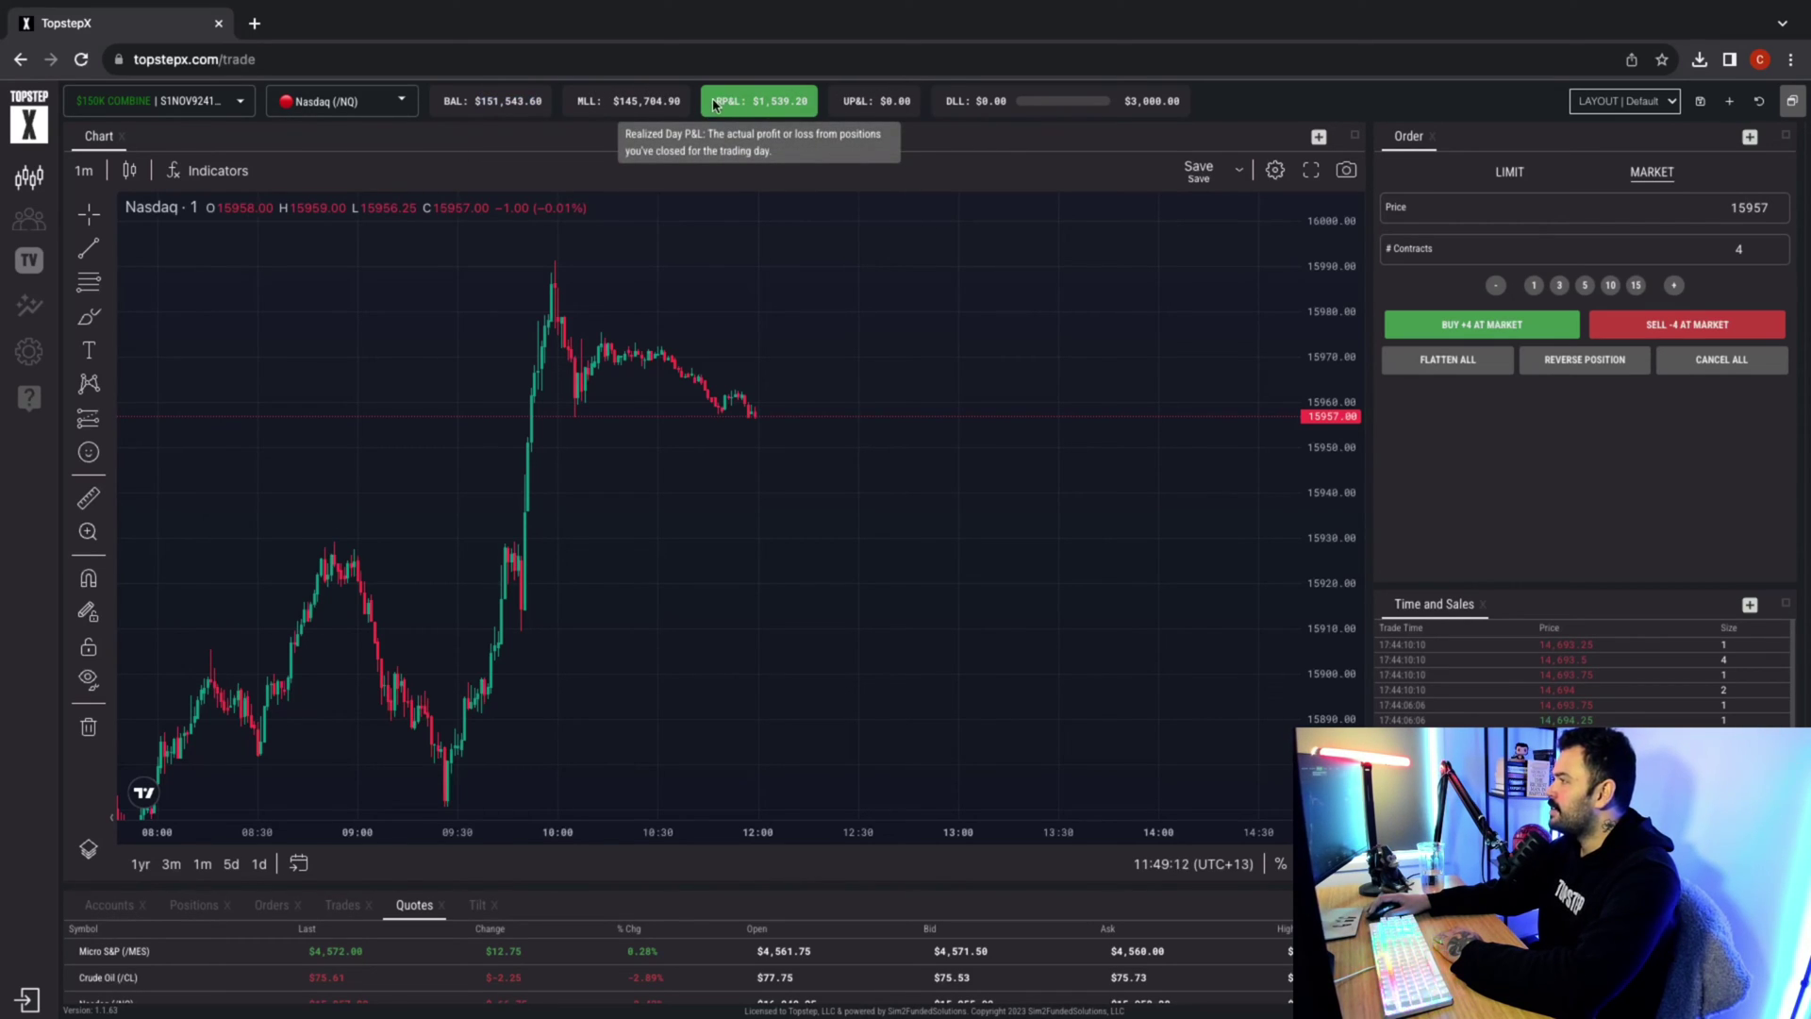
pyautogui.moveTo(812, 101); pyautogui.dragTo(788, 99)
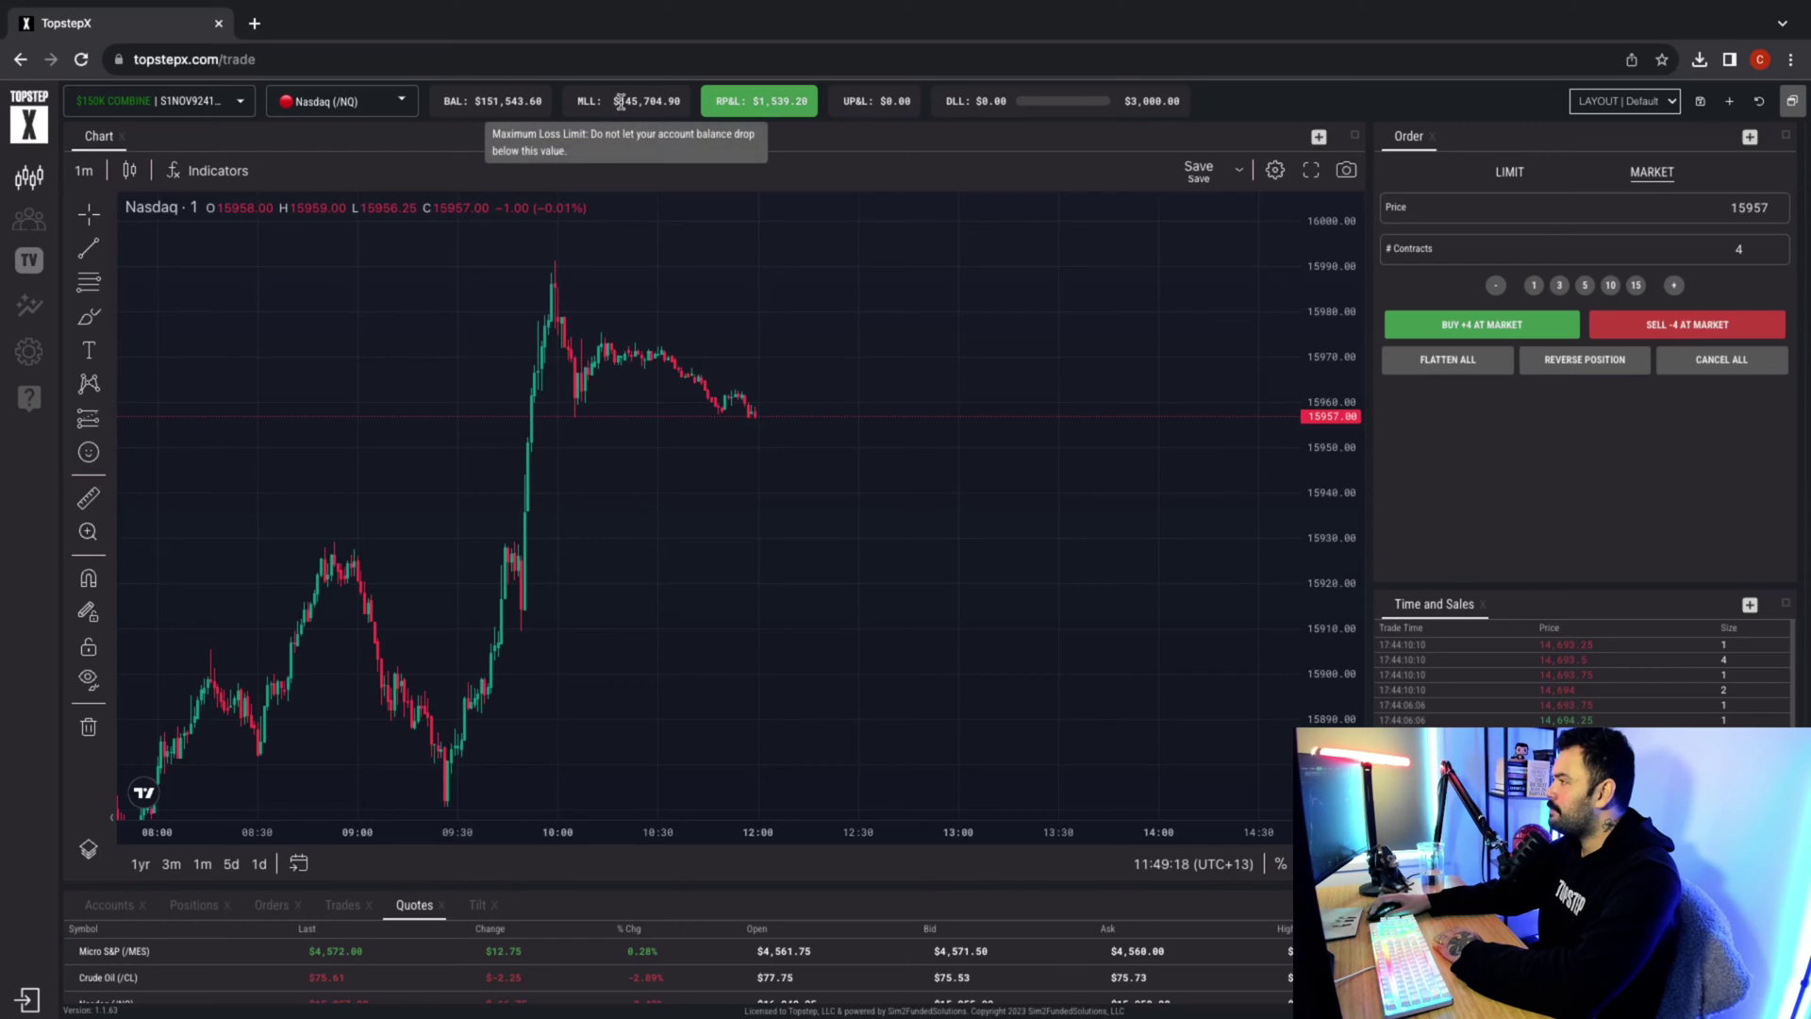
pyautogui.moveTo(617, 102)
pyautogui.mouseDown()
pyautogui.moveTo(685, 103)
pyautogui.moveTo(619, 102)
pyautogui.mouseUp()
pyautogui.click(681, 104)
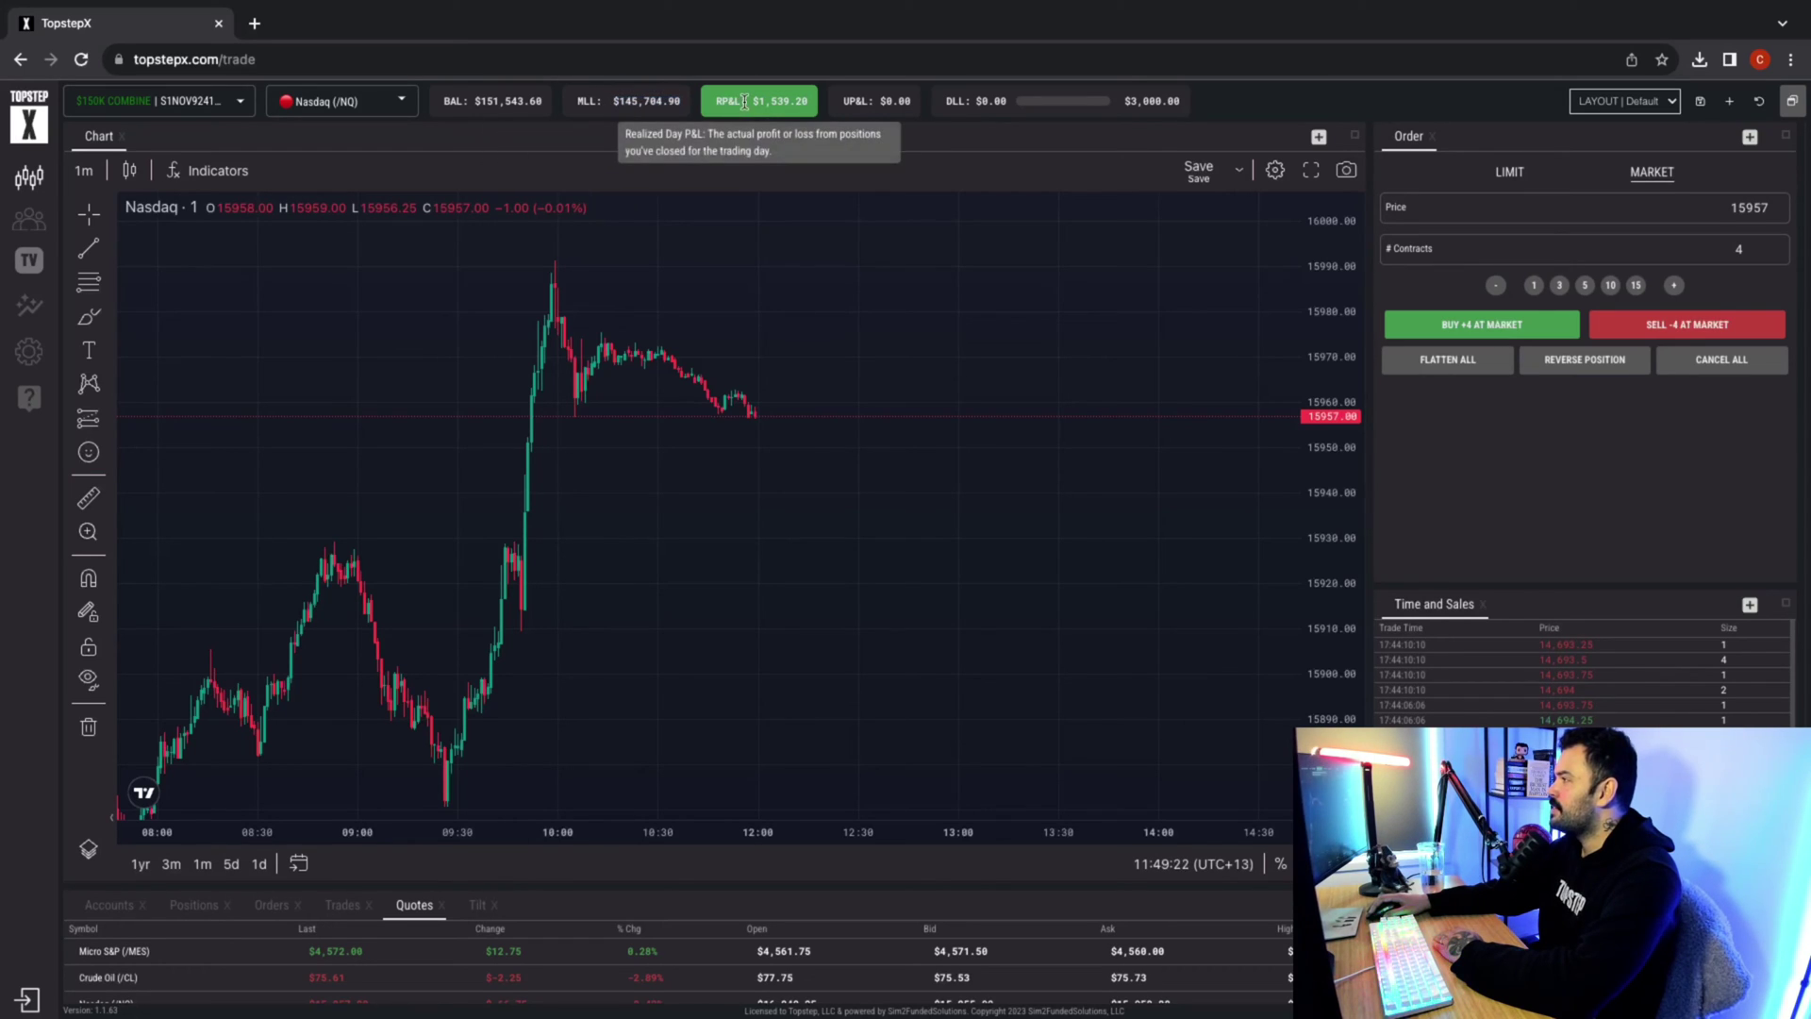
pyautogui.moveTo(809, 102); pyautogui.dragTo(745, 102)
pyautogui.click(872, 101)
pyautogui.moveTo(543, 102); pyautogui.dragTo(444, 102)
pyautogui.click(954, 101)
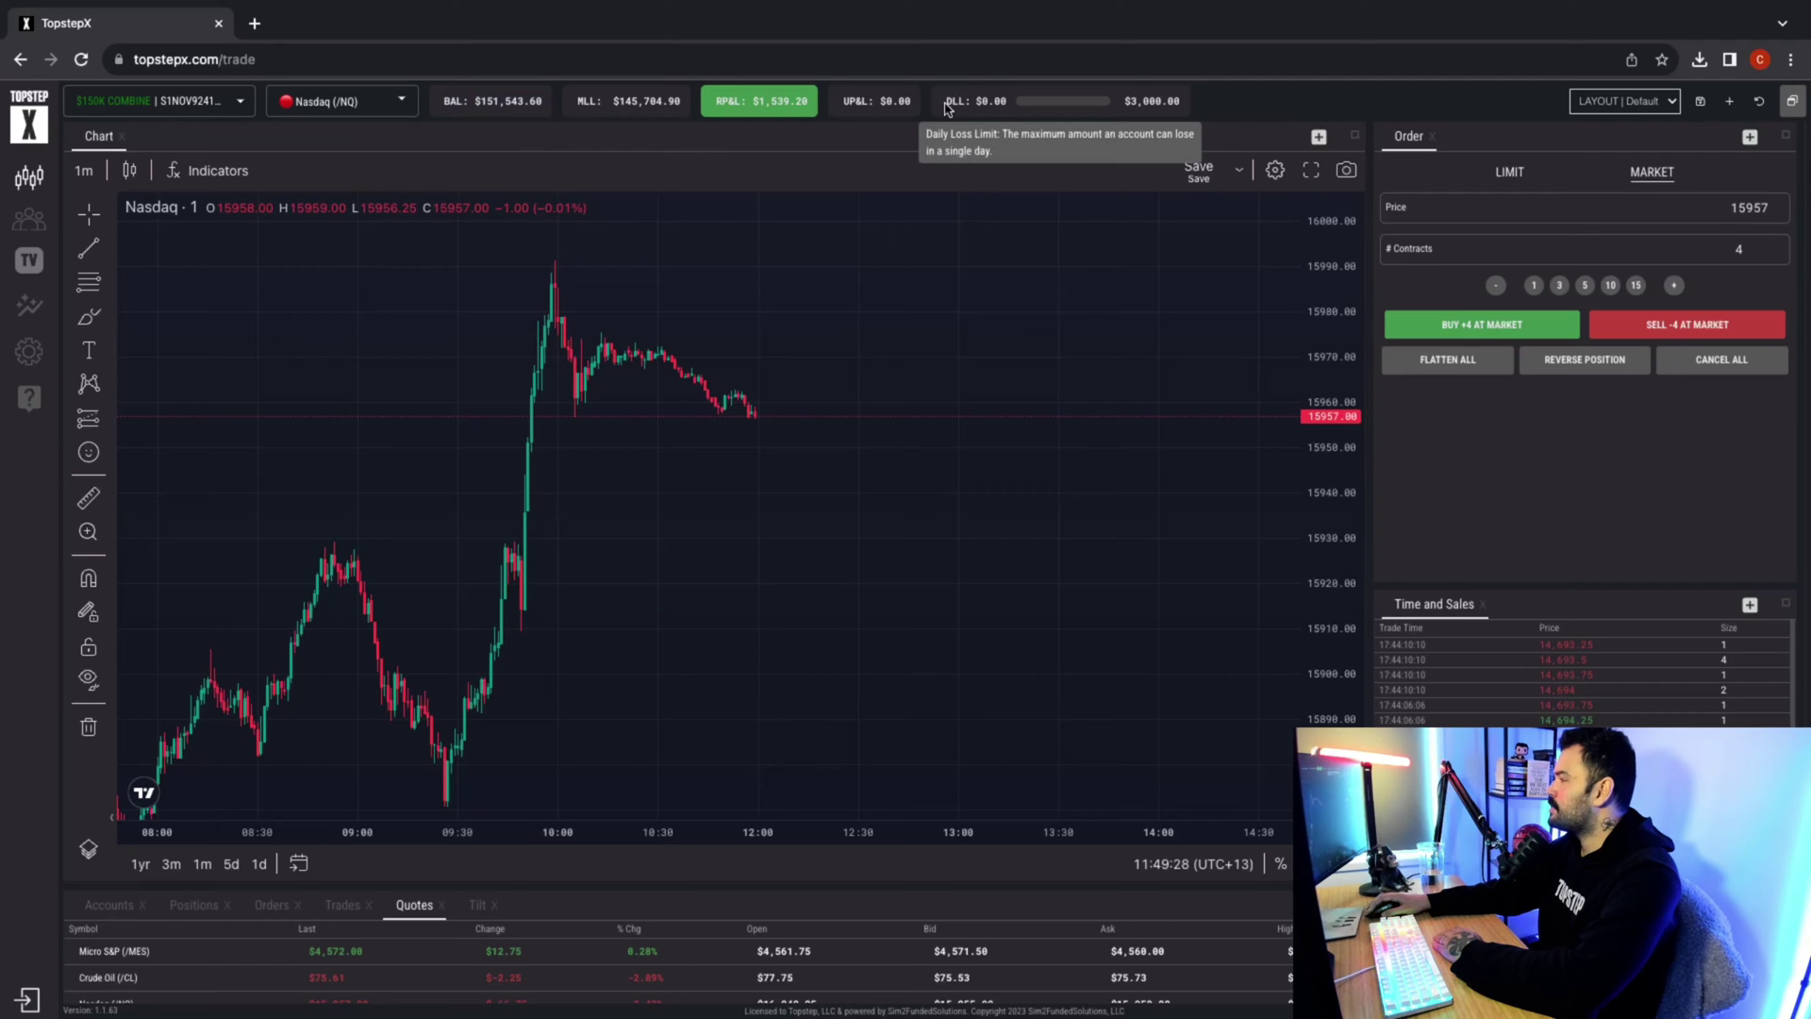
pyautogui.tripleClick(951, 103)
pyautogui.click(1031, 109)
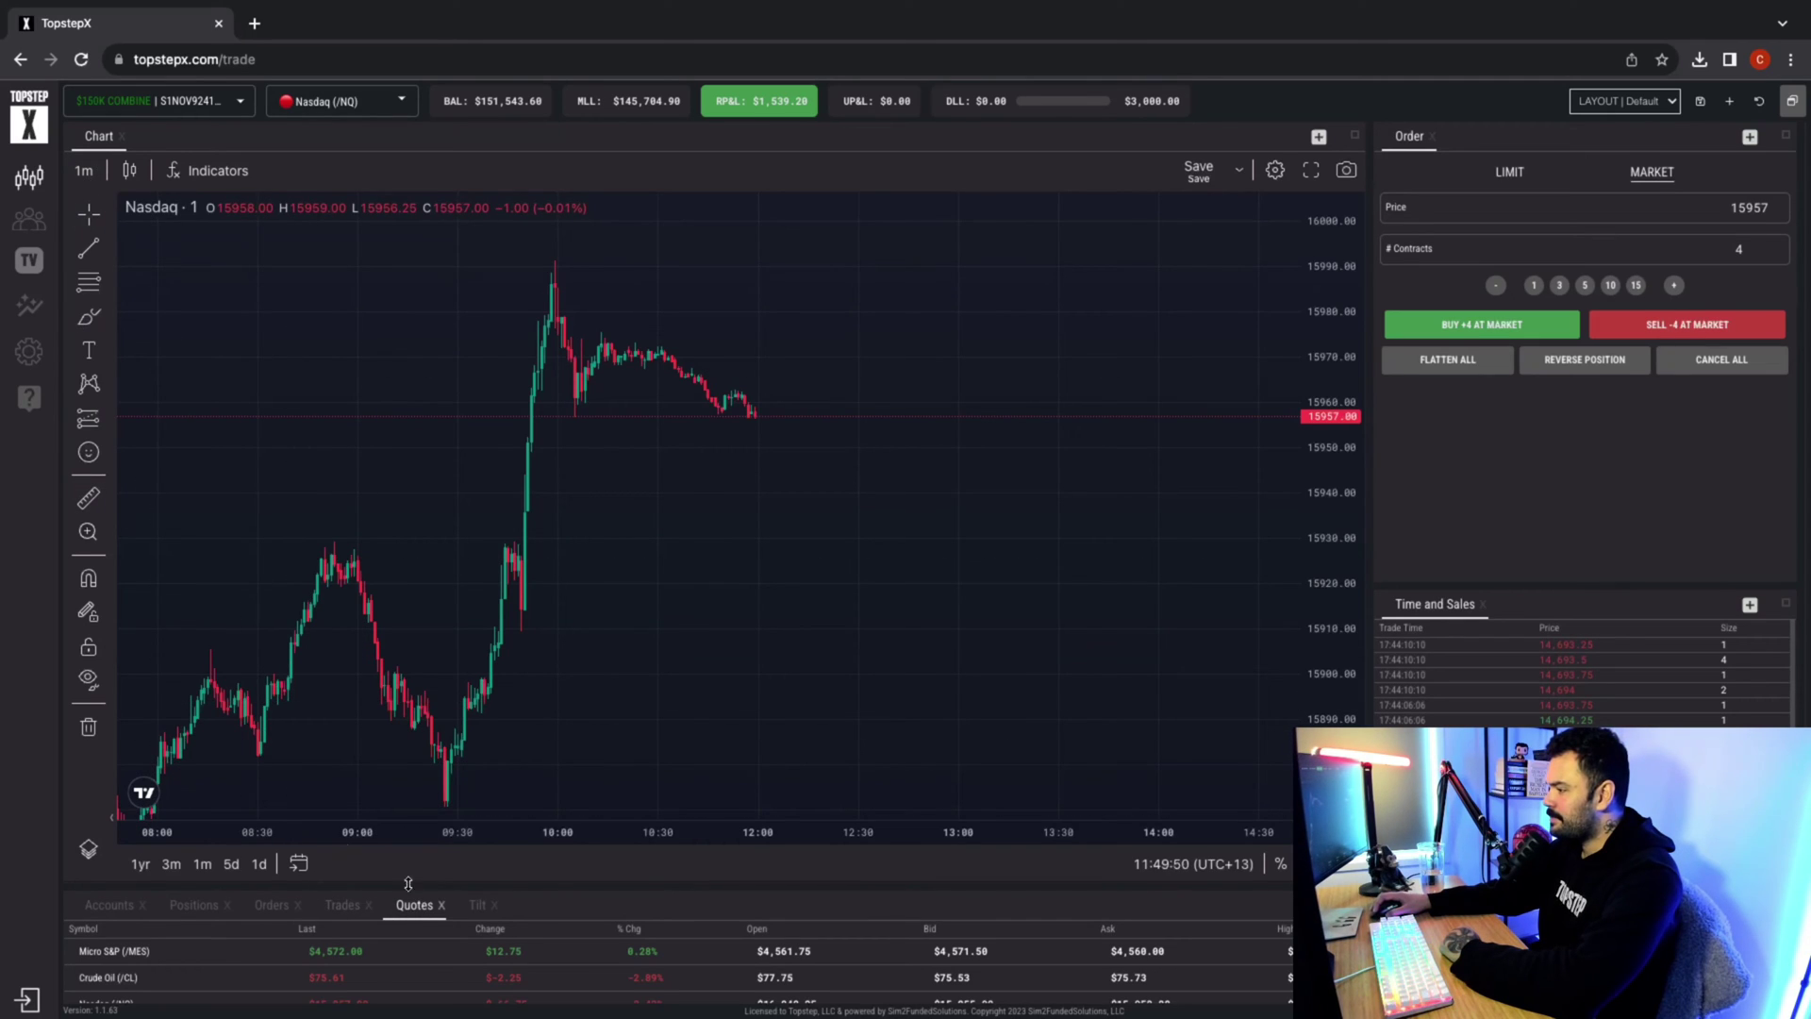
# Show the Tilt panel with the S&P 500 long and short percentages.
pyautogui.click(474, 908)
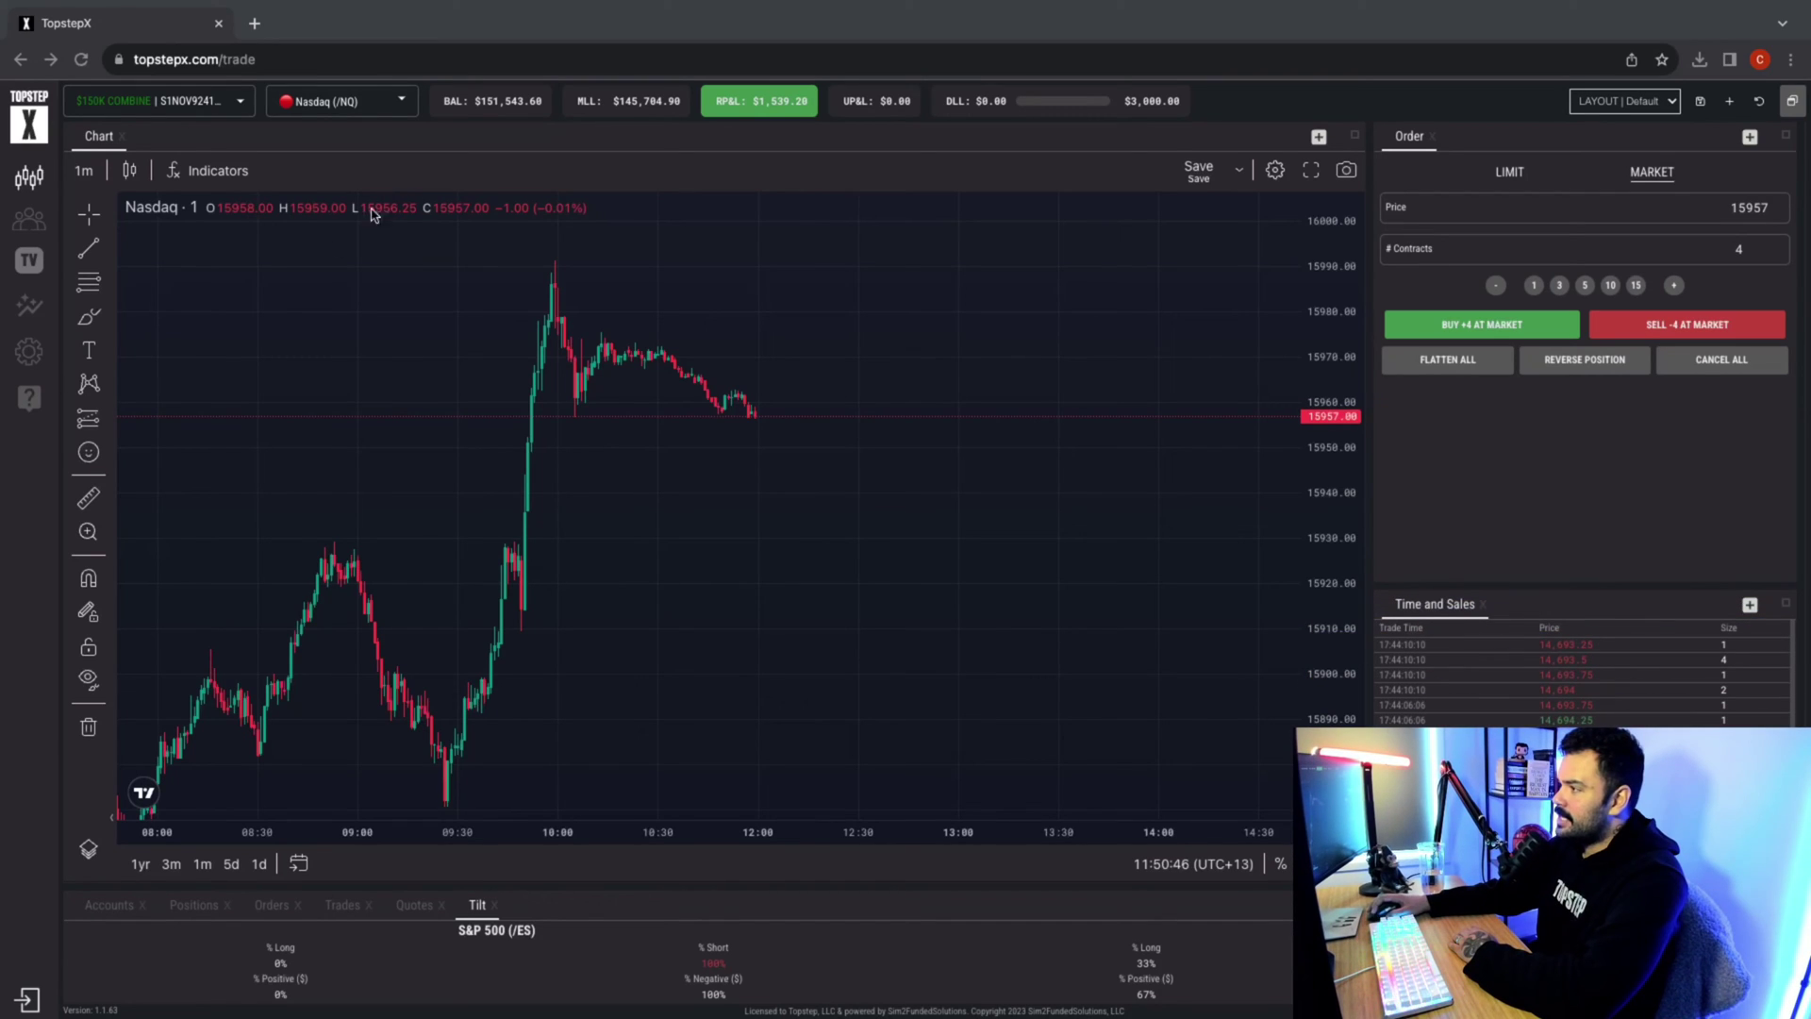
# Visit the Trader Hub resources page and the TopstepTV live stream, then close the stream tab.
pyautogui.click(28, 219)
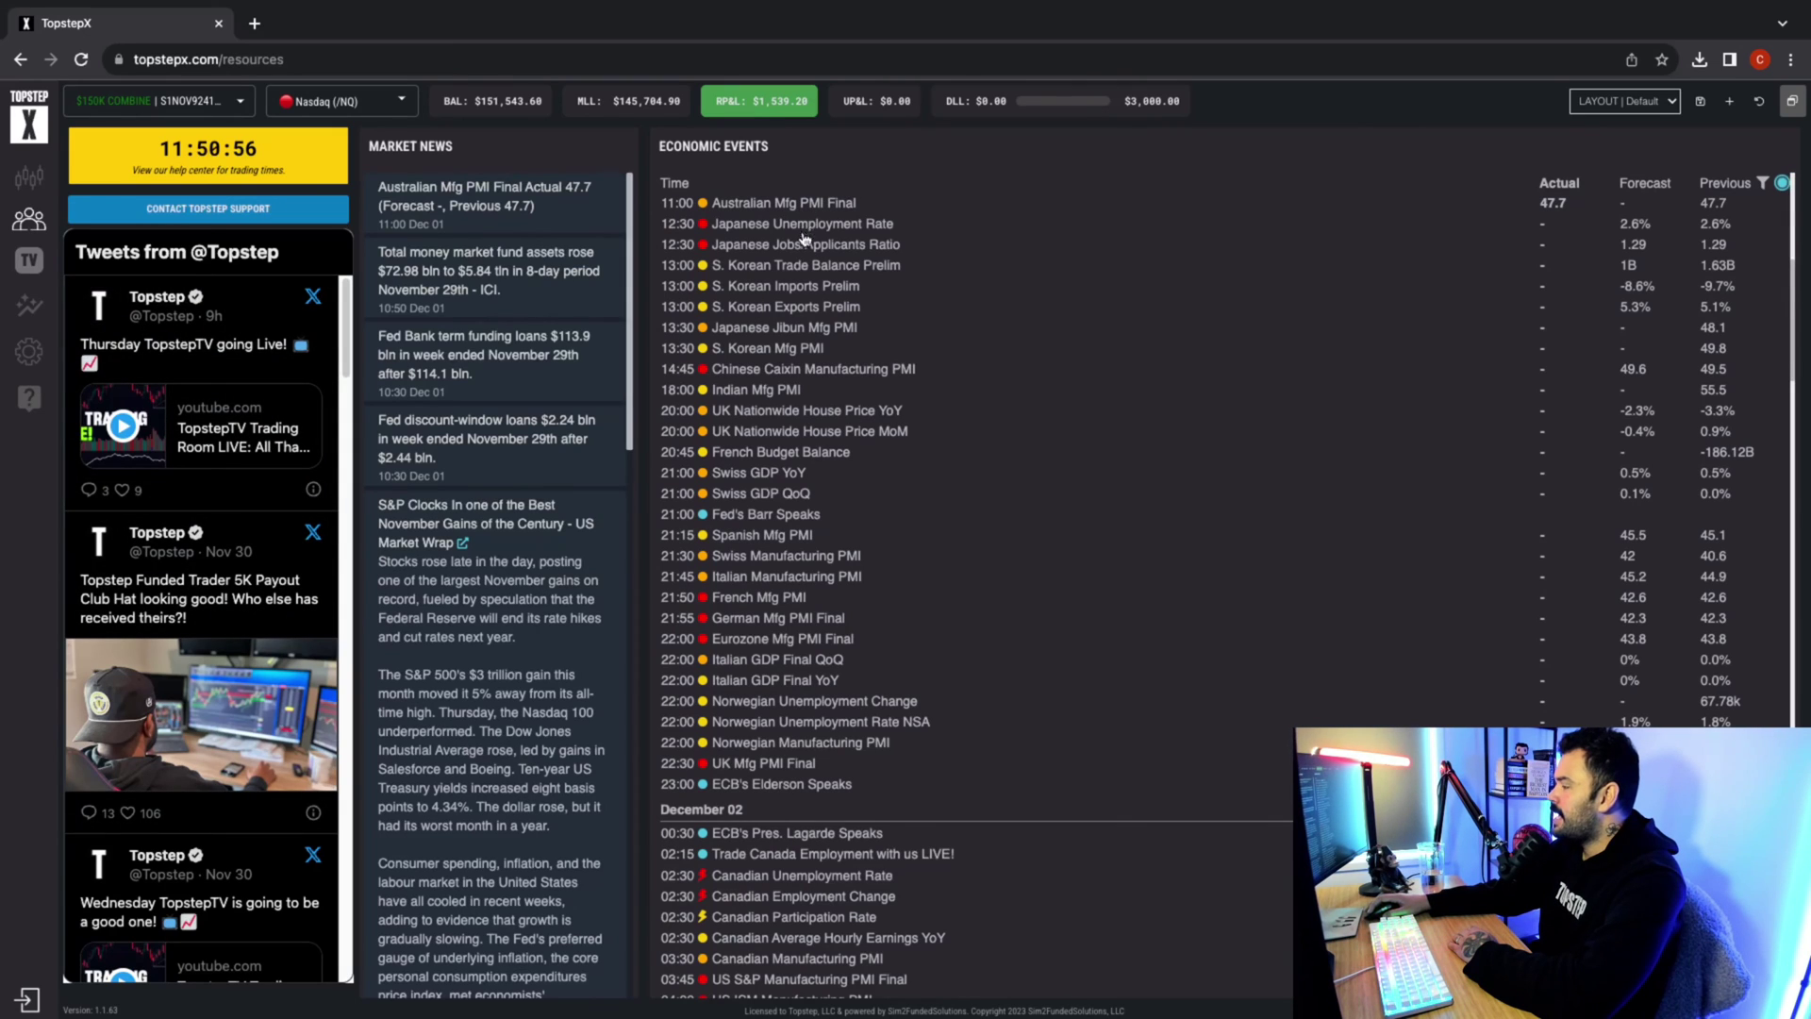
pyautogui.scroll(-1, 818, 525)
pyautogui.scroll(5, 820, 521)
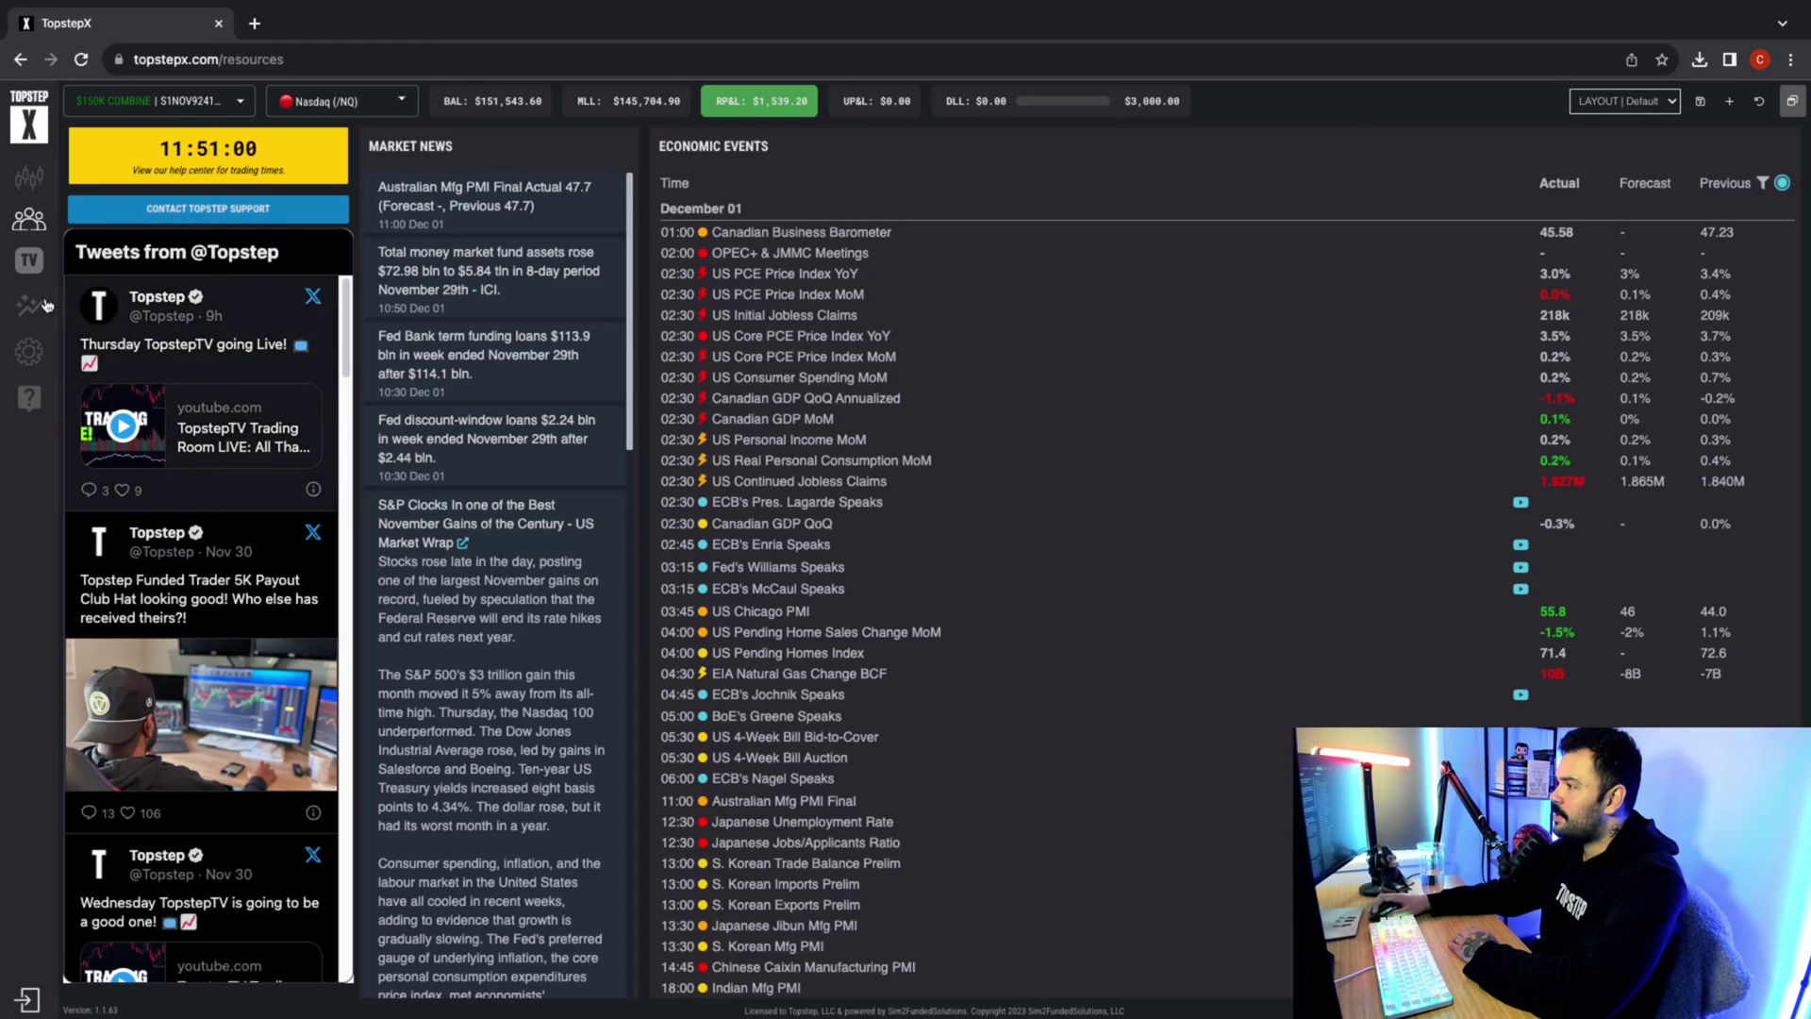
pyautogui.click(28, 260)
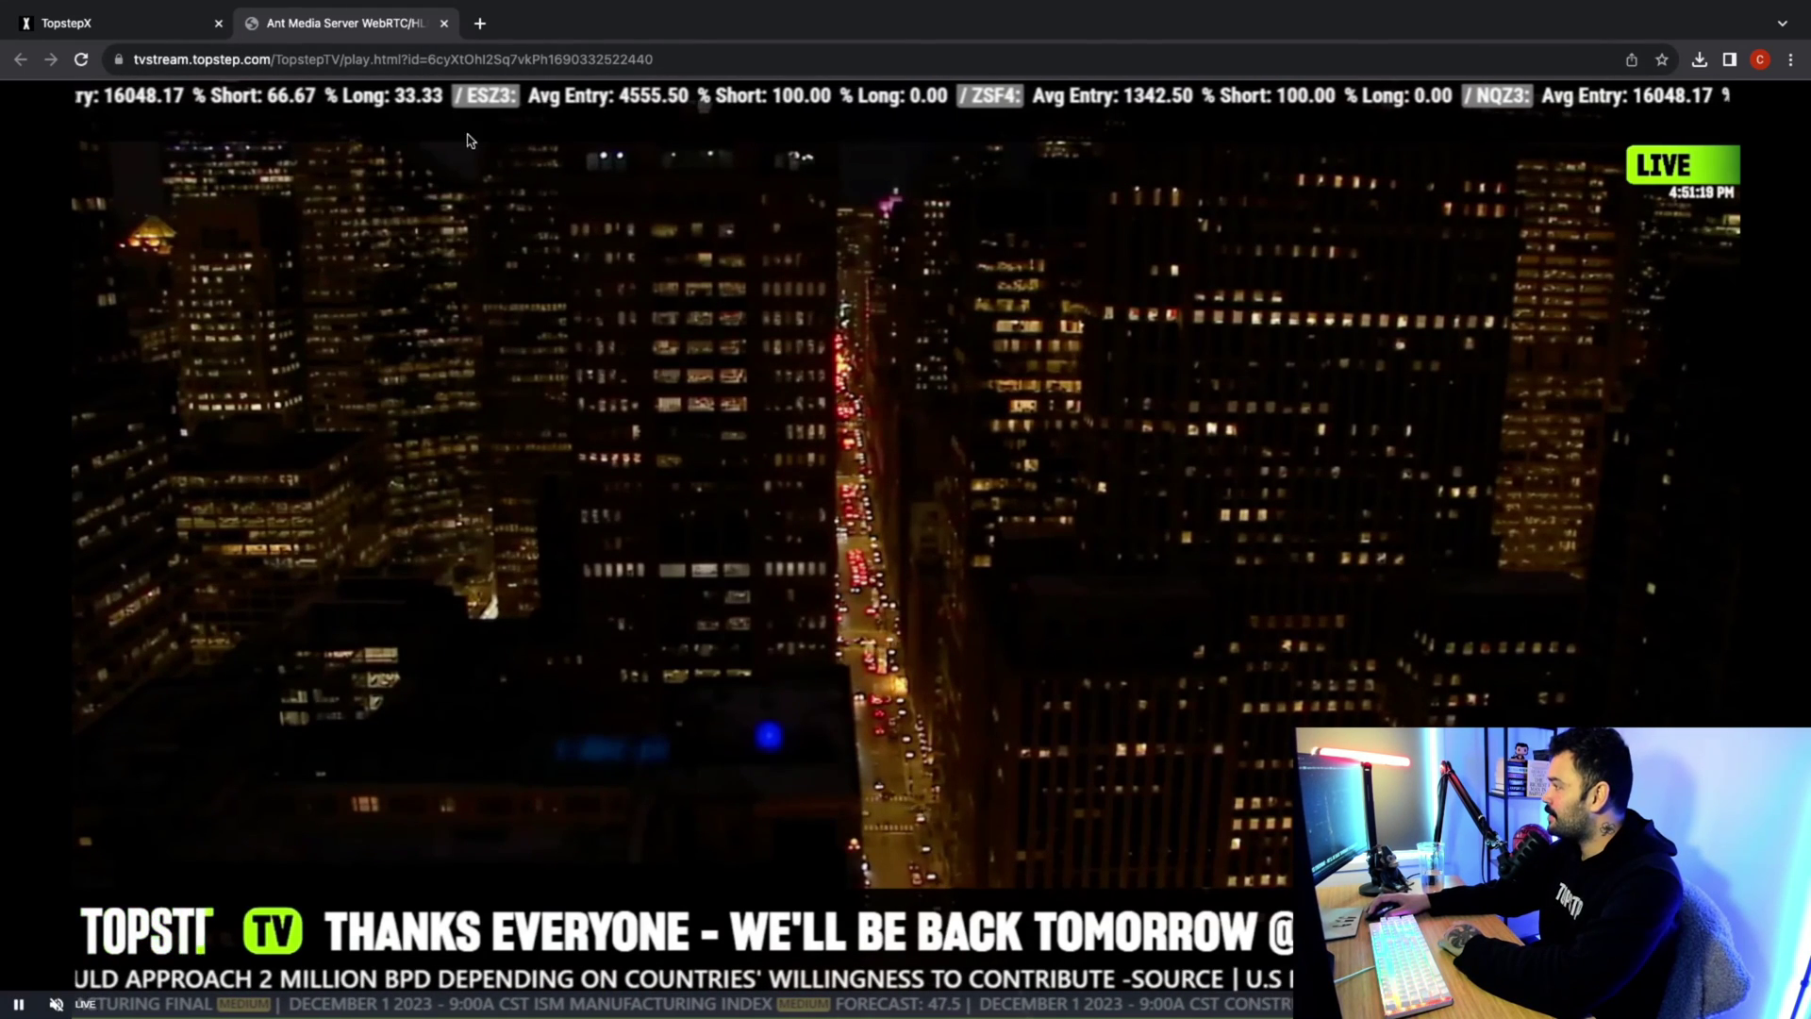
pyautogui.click(141, 33)
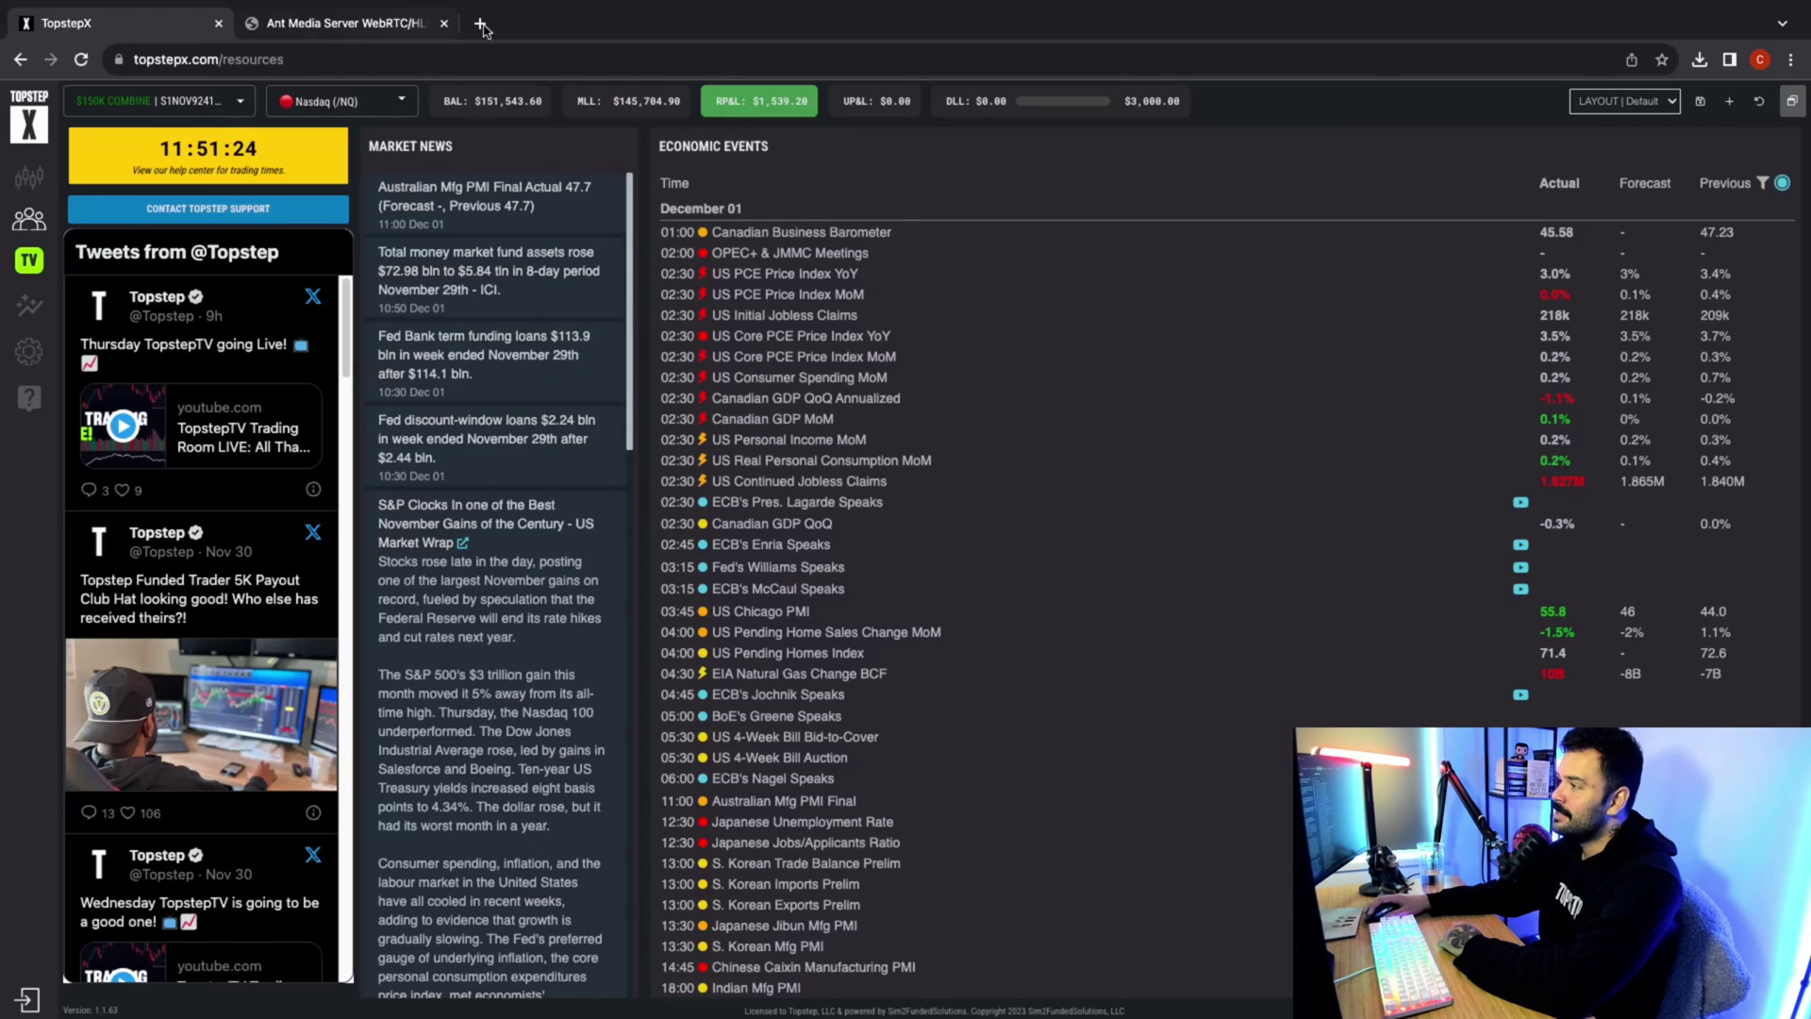
pyautogui.click(443, 22)
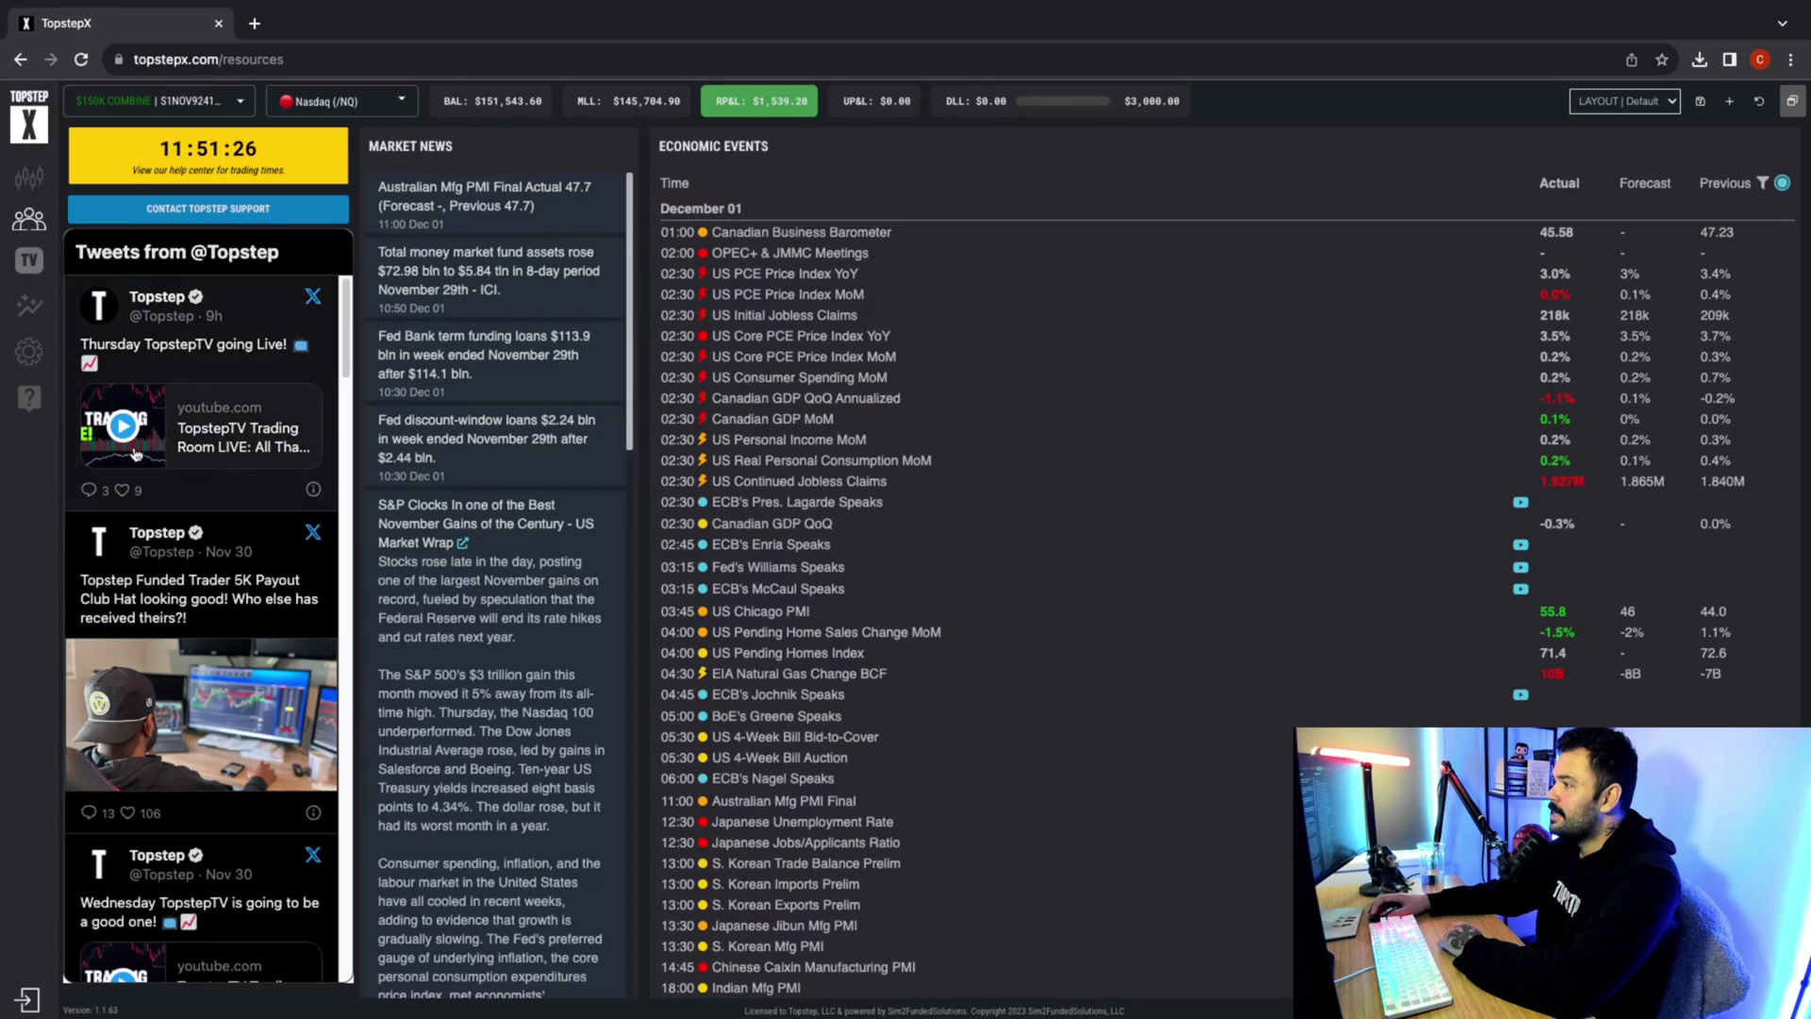
# Review the Stats page's Daily Balance and Day Stats views, then go to the settings page.
pyautogui.click(29, 303)
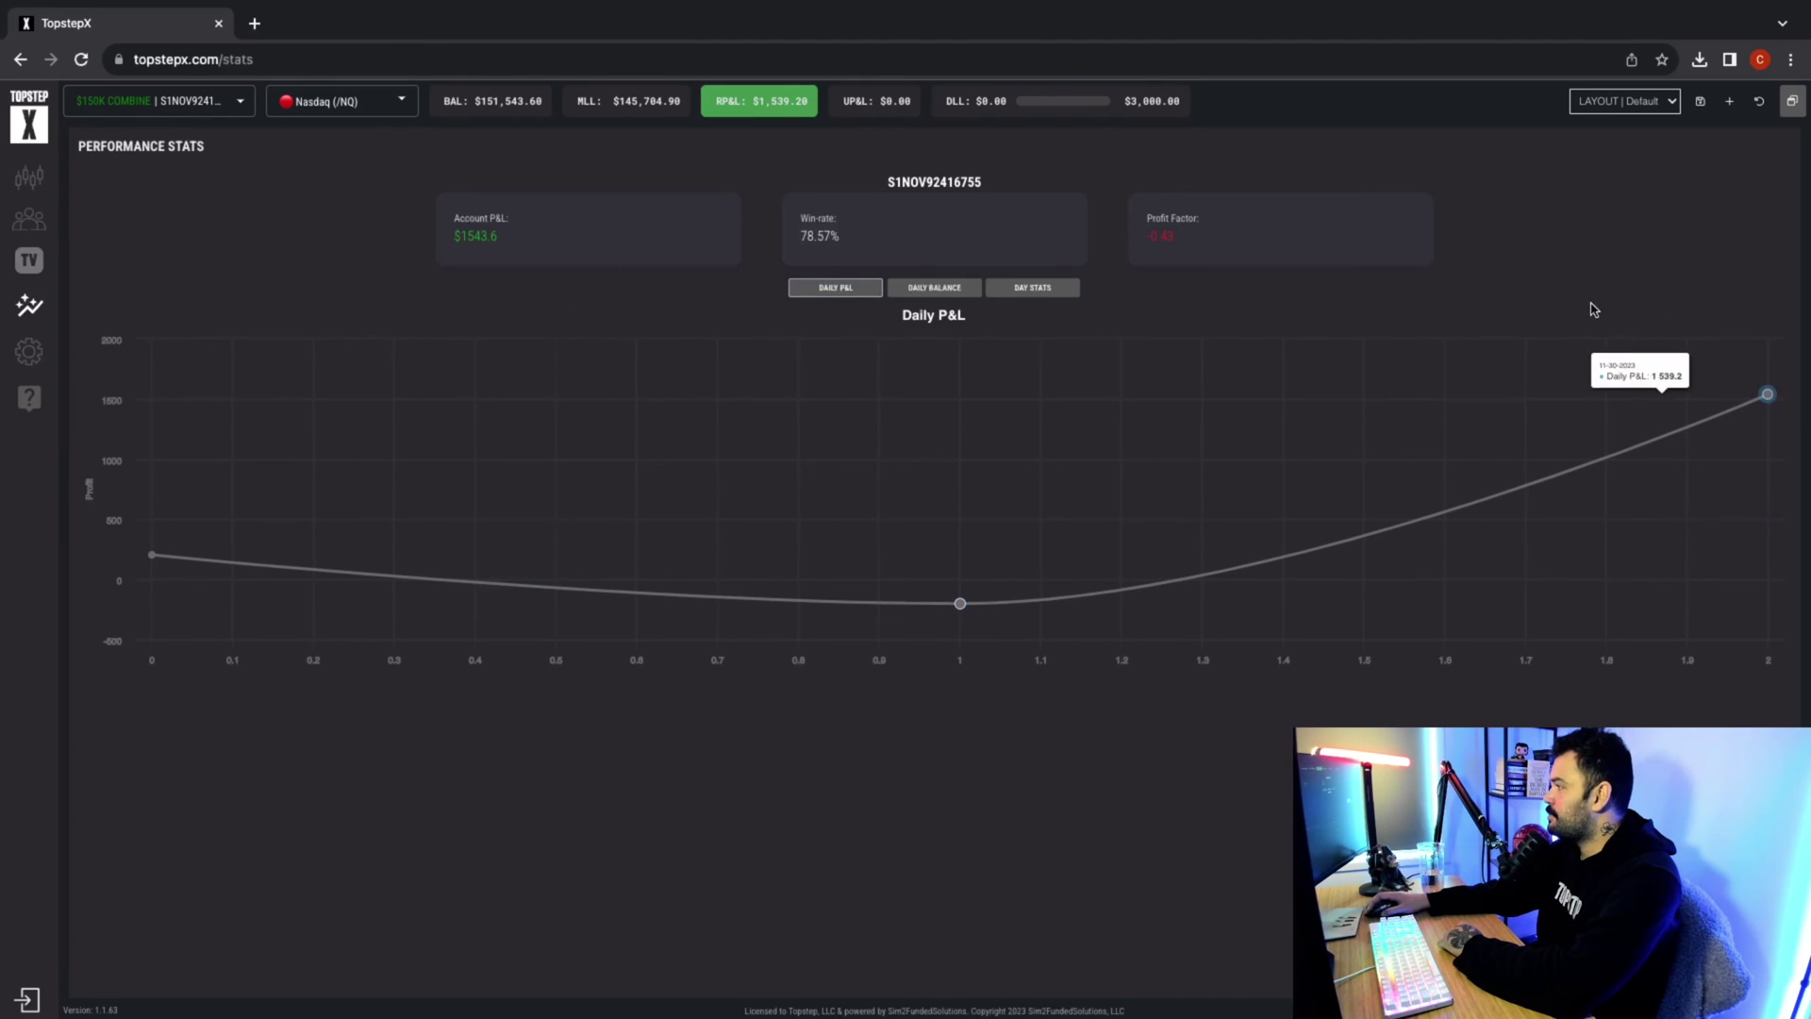
pyautogui.click(932, 290)
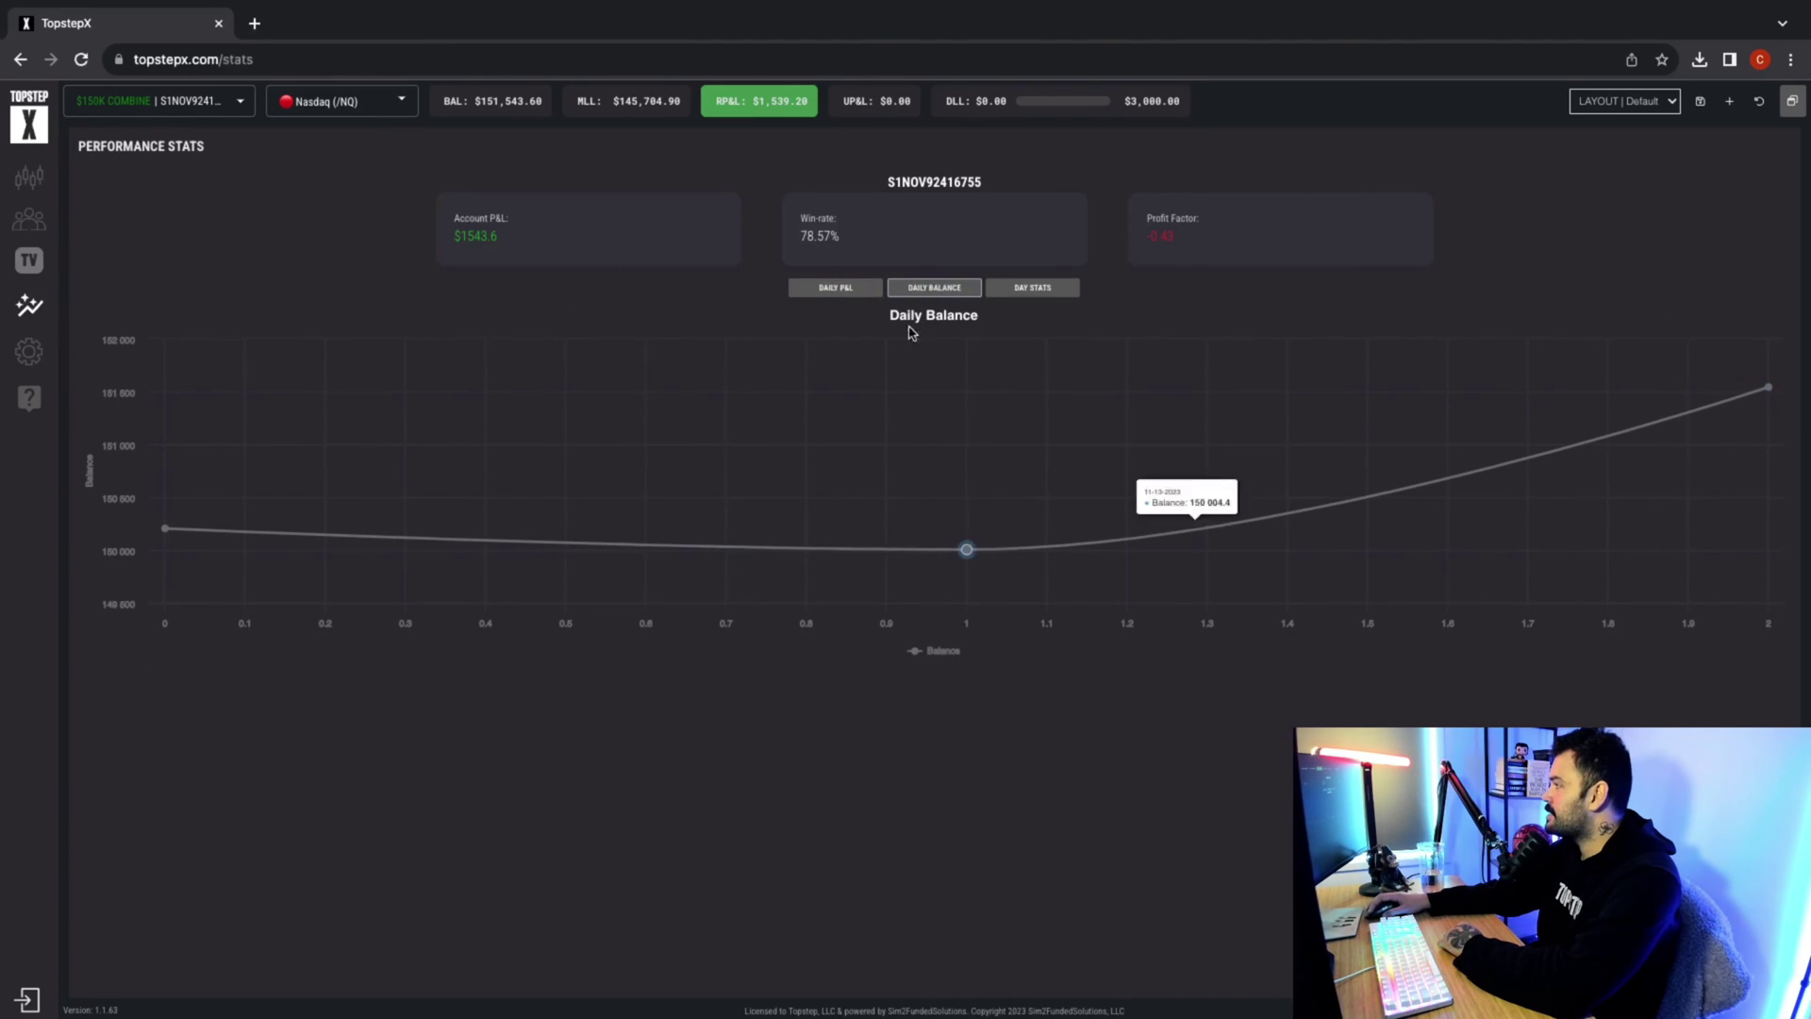
pyautogui.click(1032, 287)
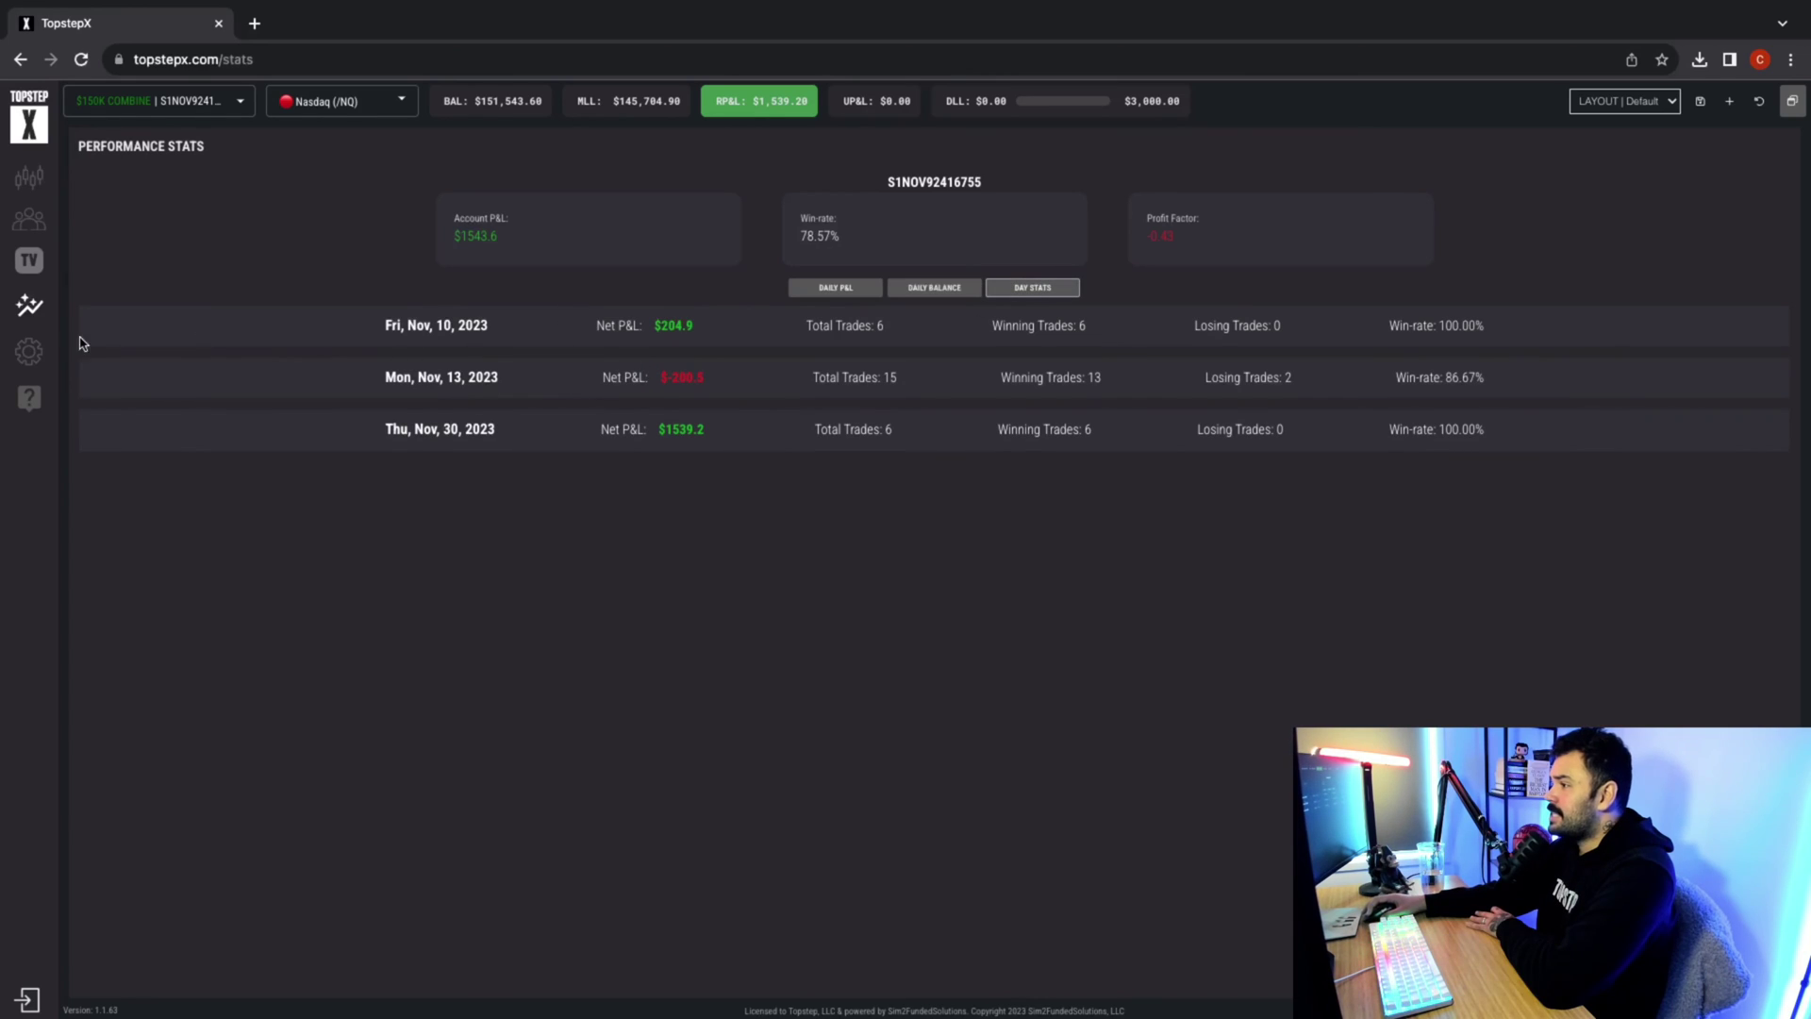
pyautogui.click(30, 351)
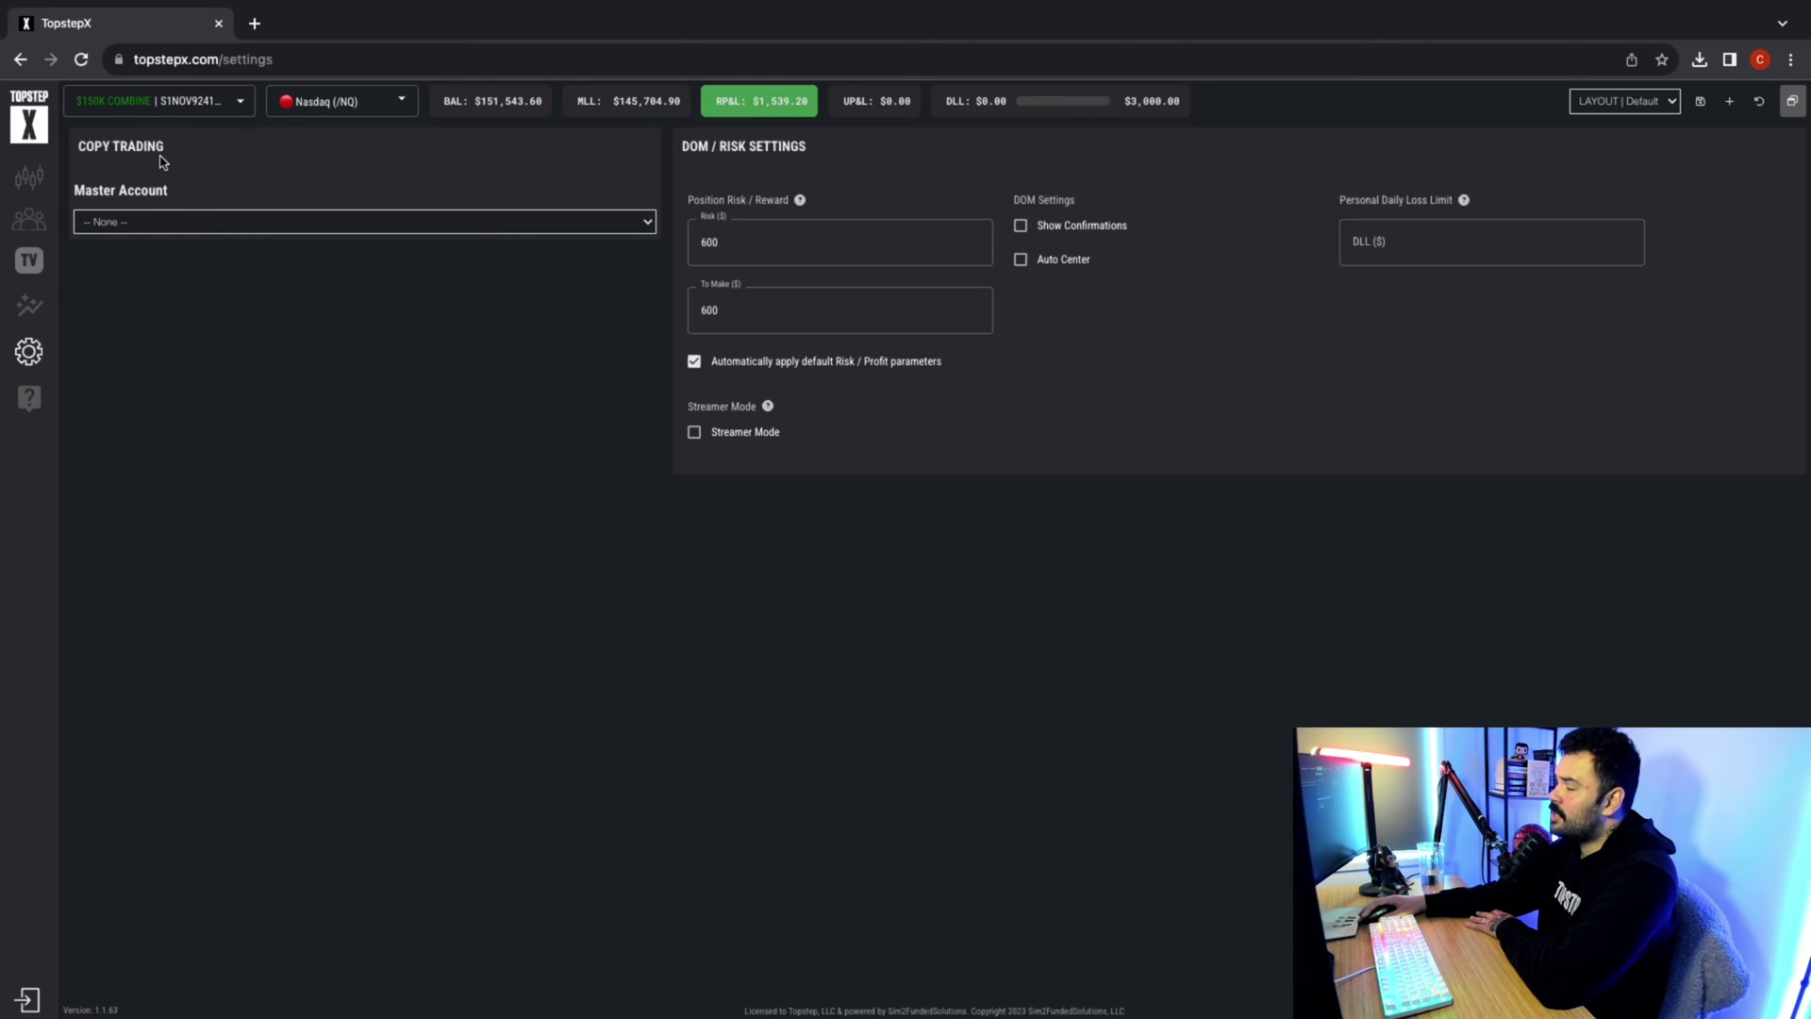
# Pick the trading account as copy-trading master, clear it, then reselect it.
pyautogui.click(251, 229)
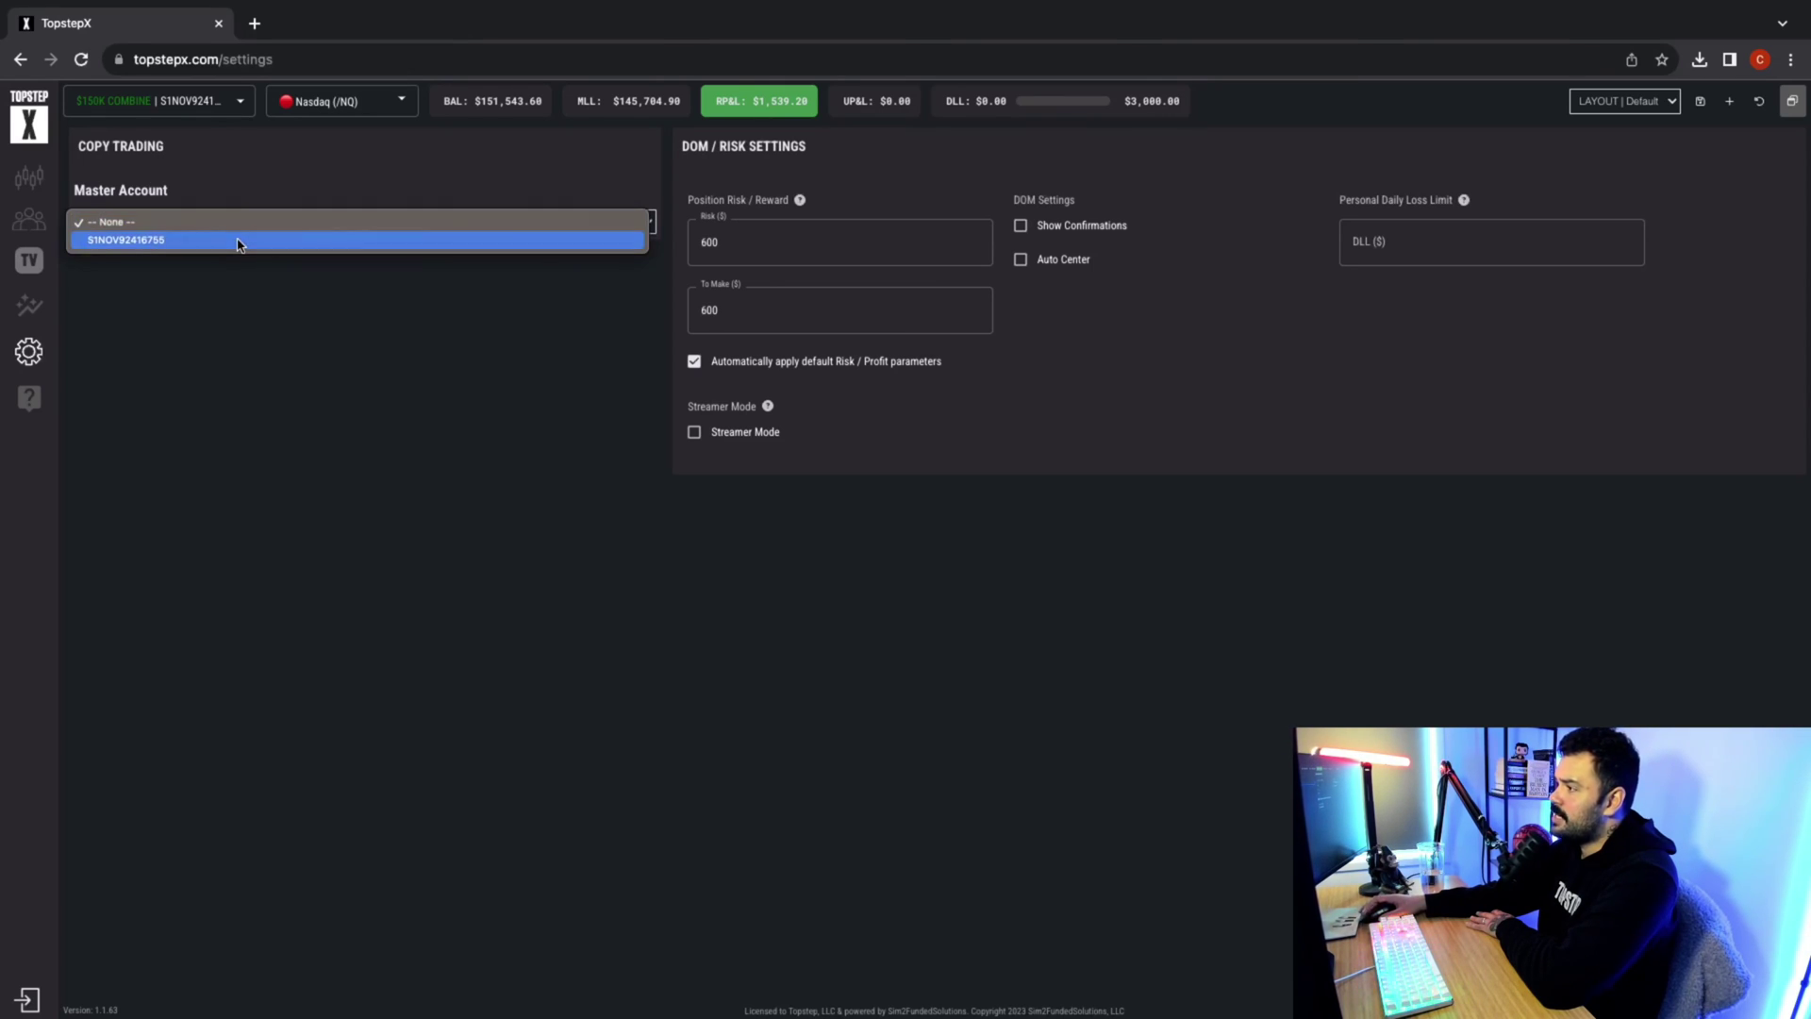
pyautogui.click(237, 242)
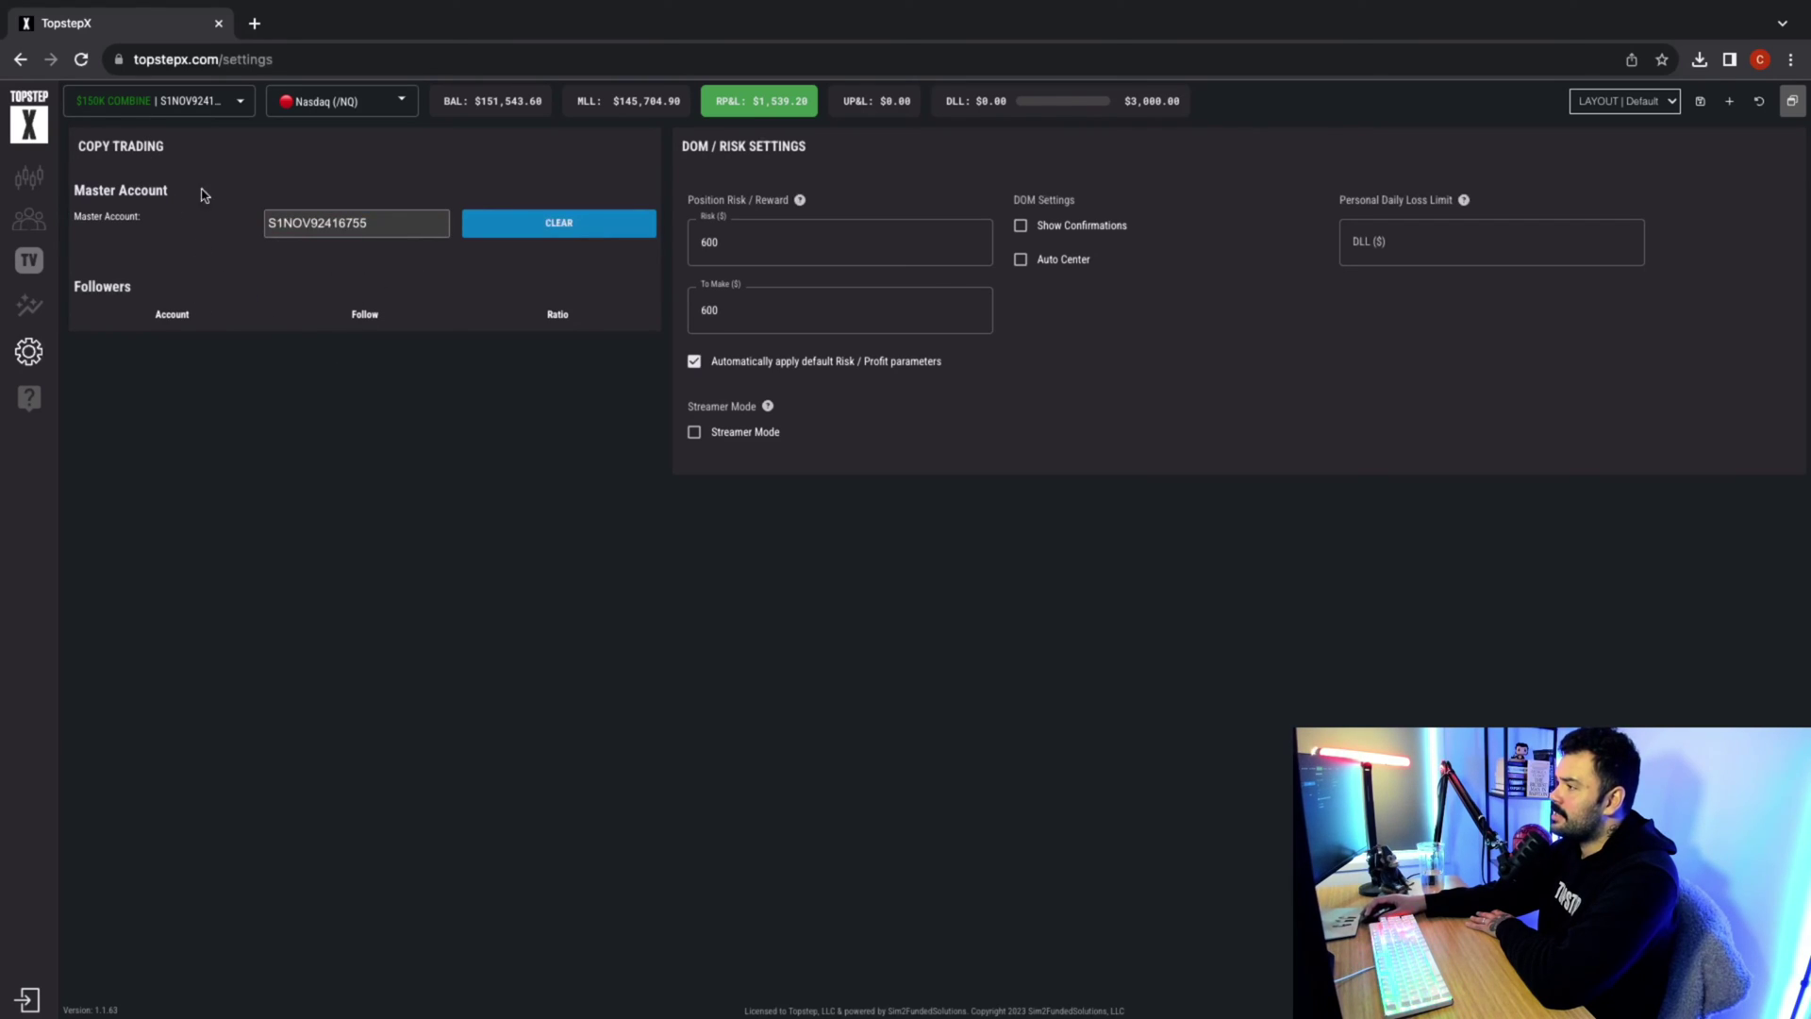
pyautogui.click(467, 227)
pyautogui.click(382, 224)
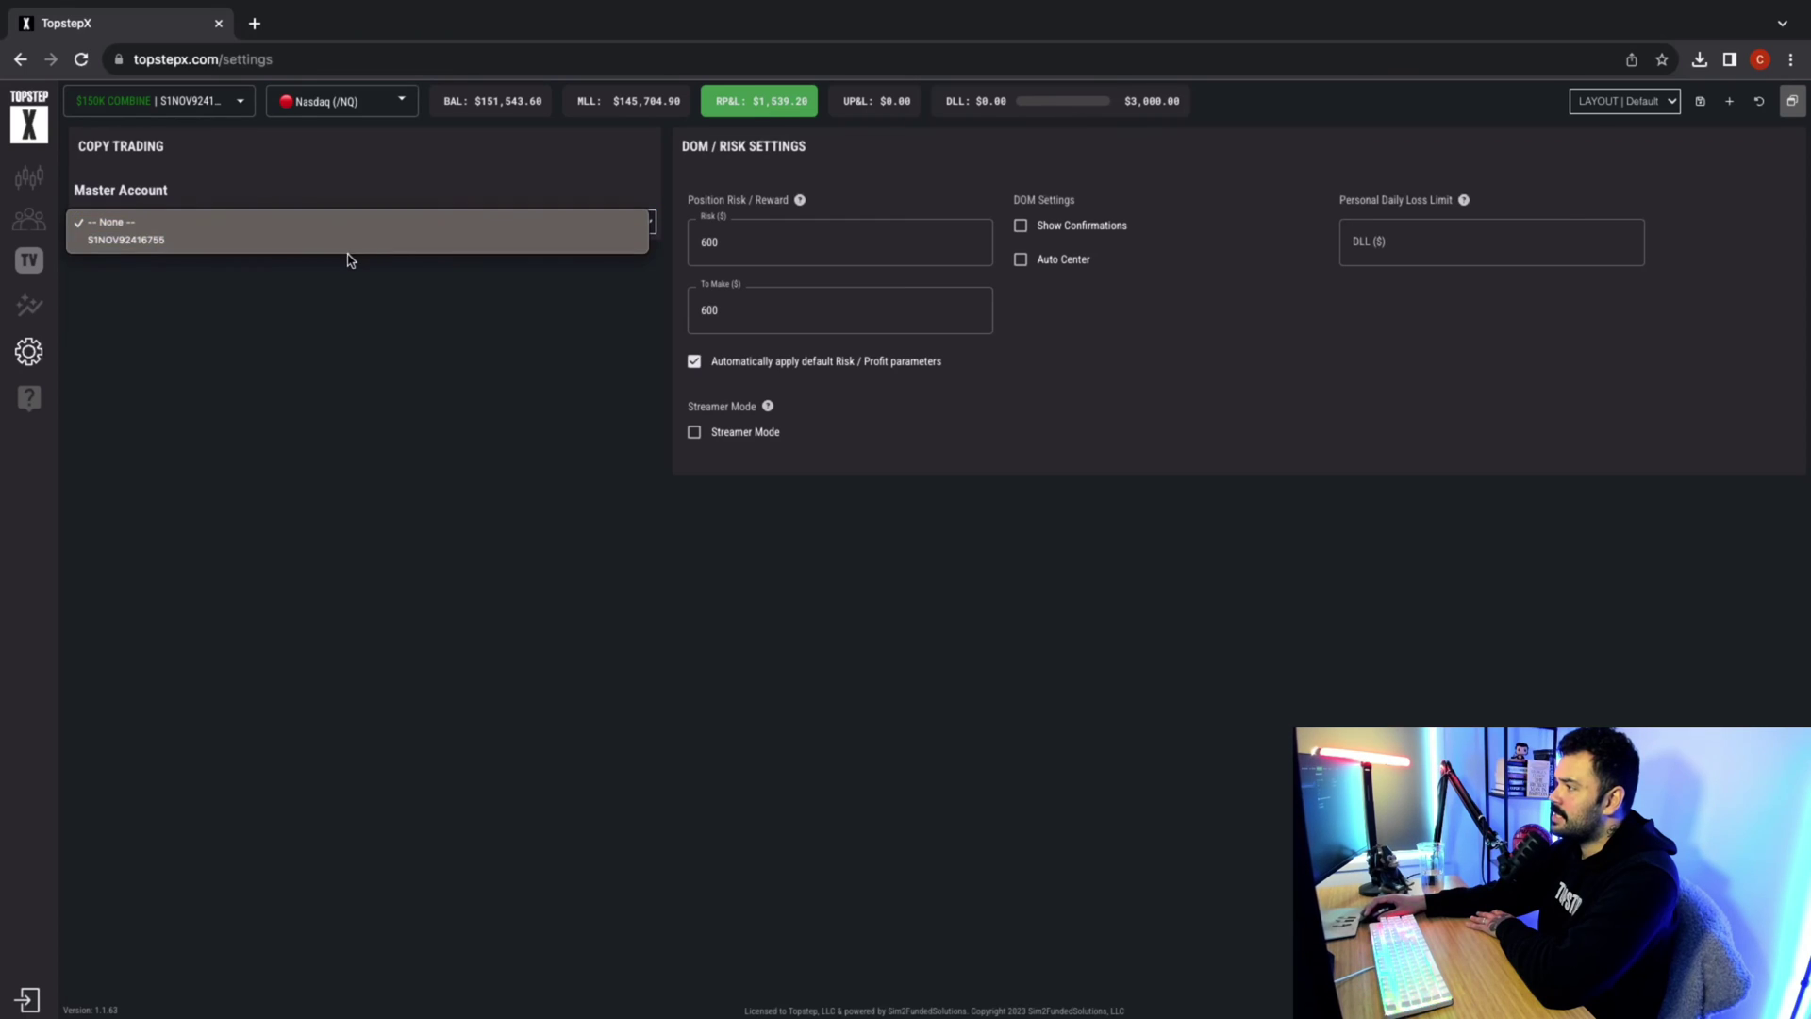
pyautogui.click(344, 244)
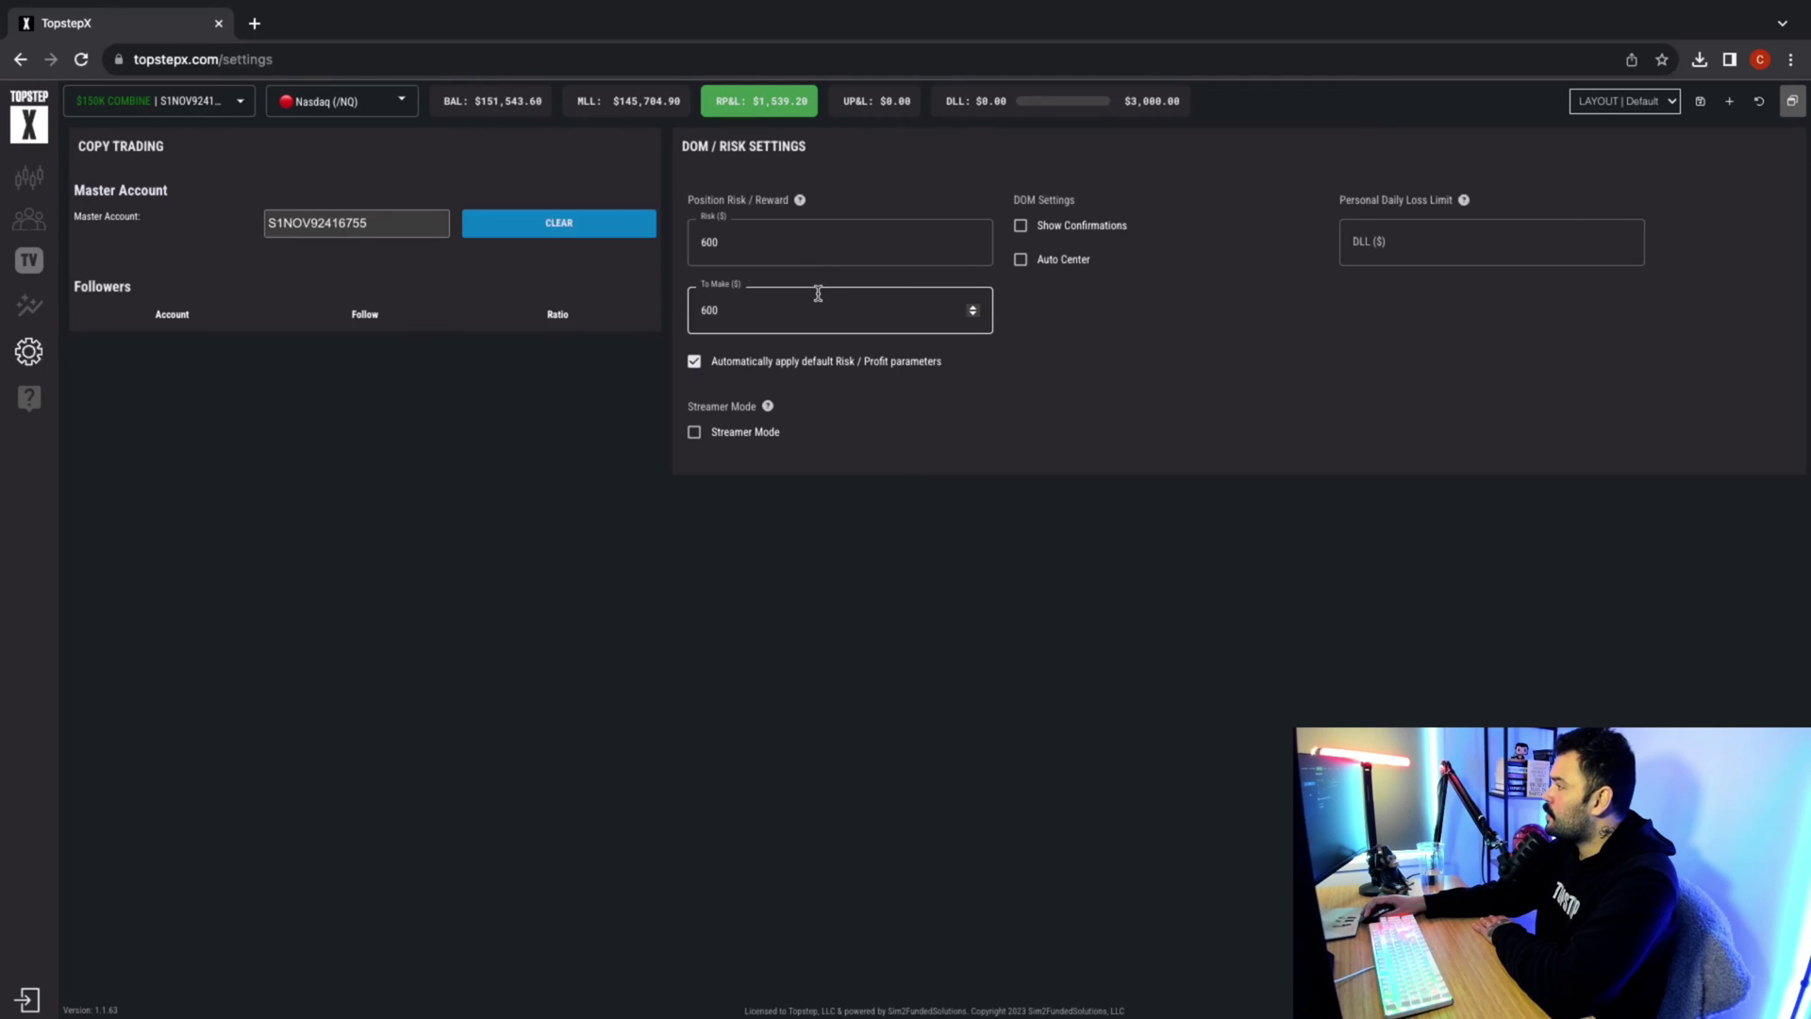
# Enter 300 as the default Risk ($) and re-enter 600 for To Make ($).
pyautogui.click(772, 256)
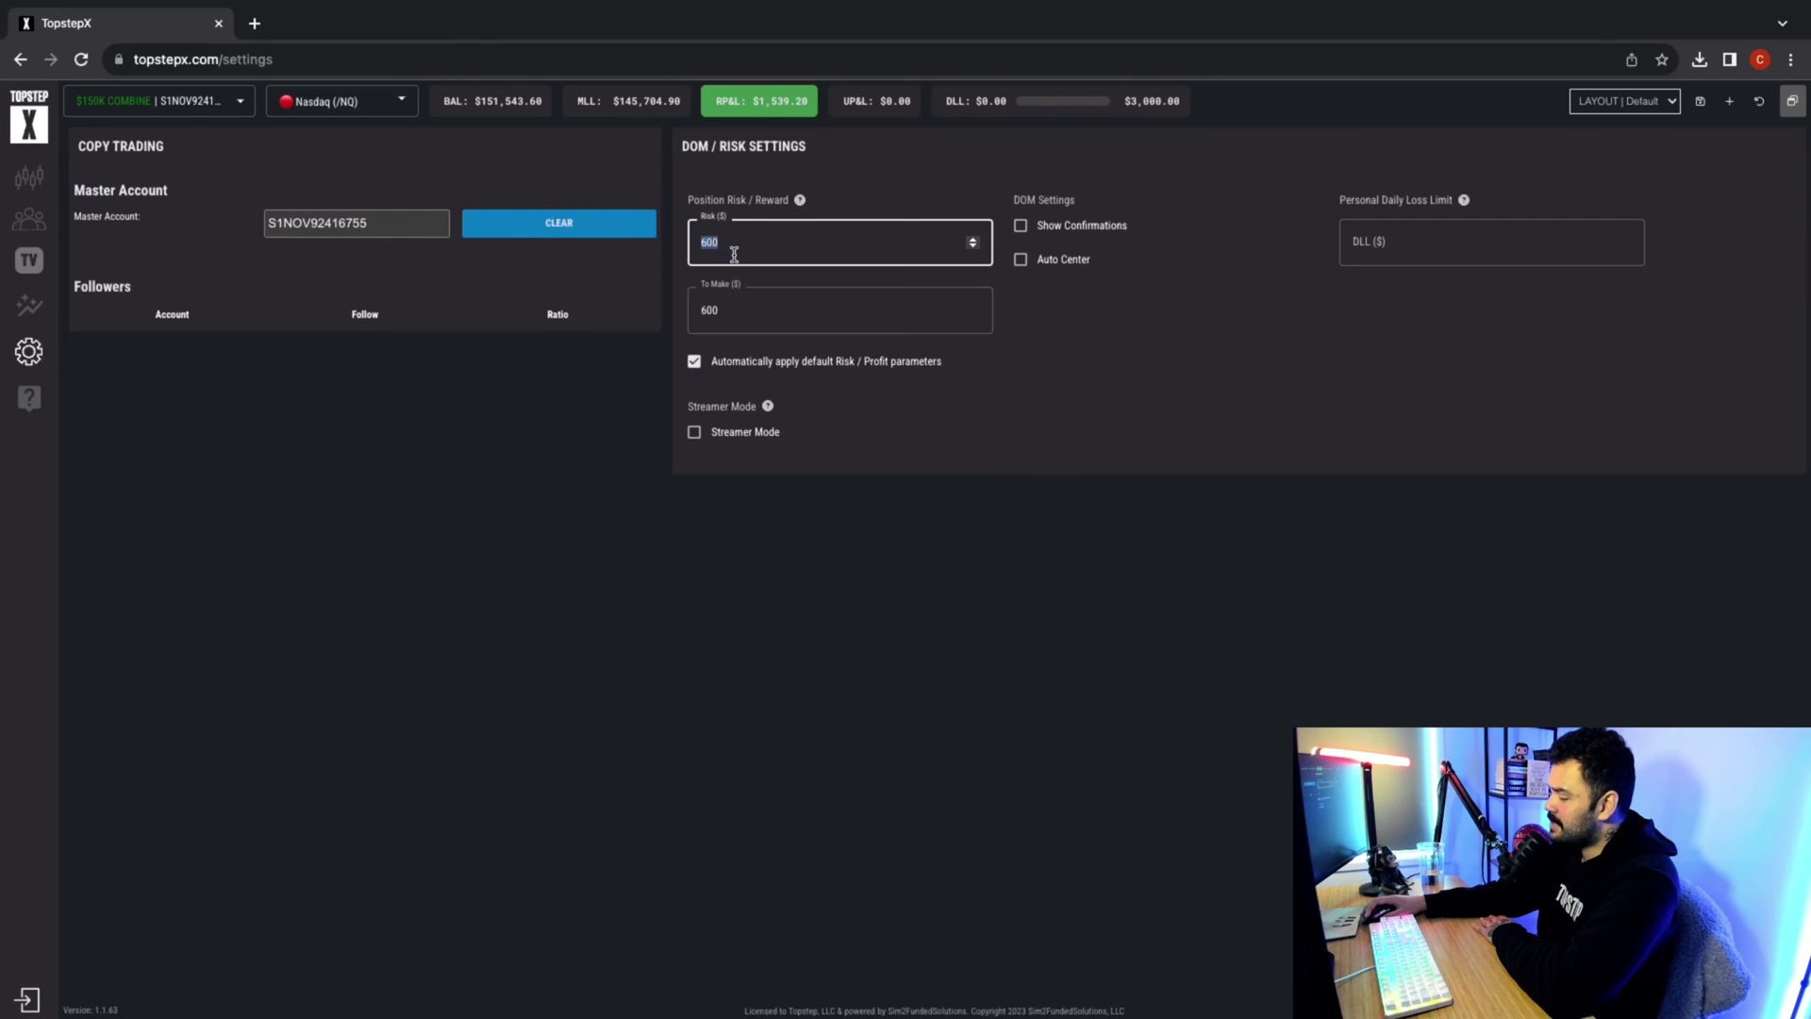
pyautogui.write('300')
pyautogui.click(726, 314)
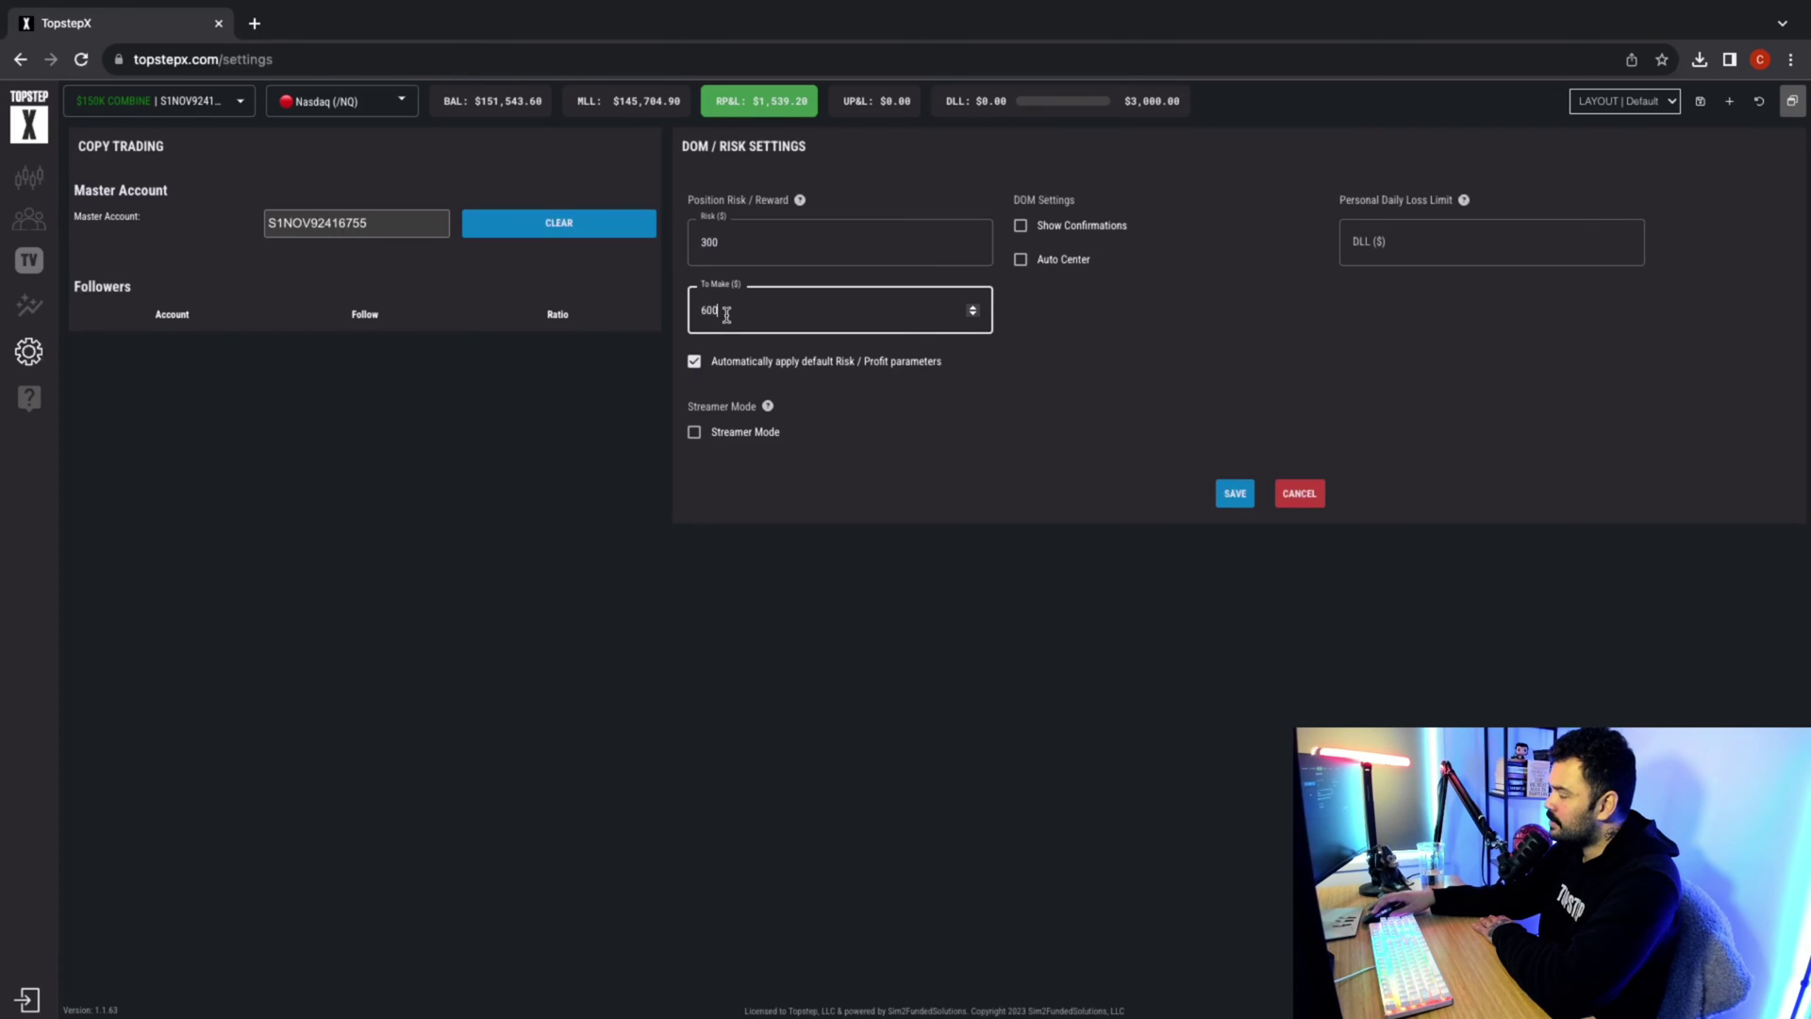
pyautogui.write('600')
pyautogui.click(1076, 326)
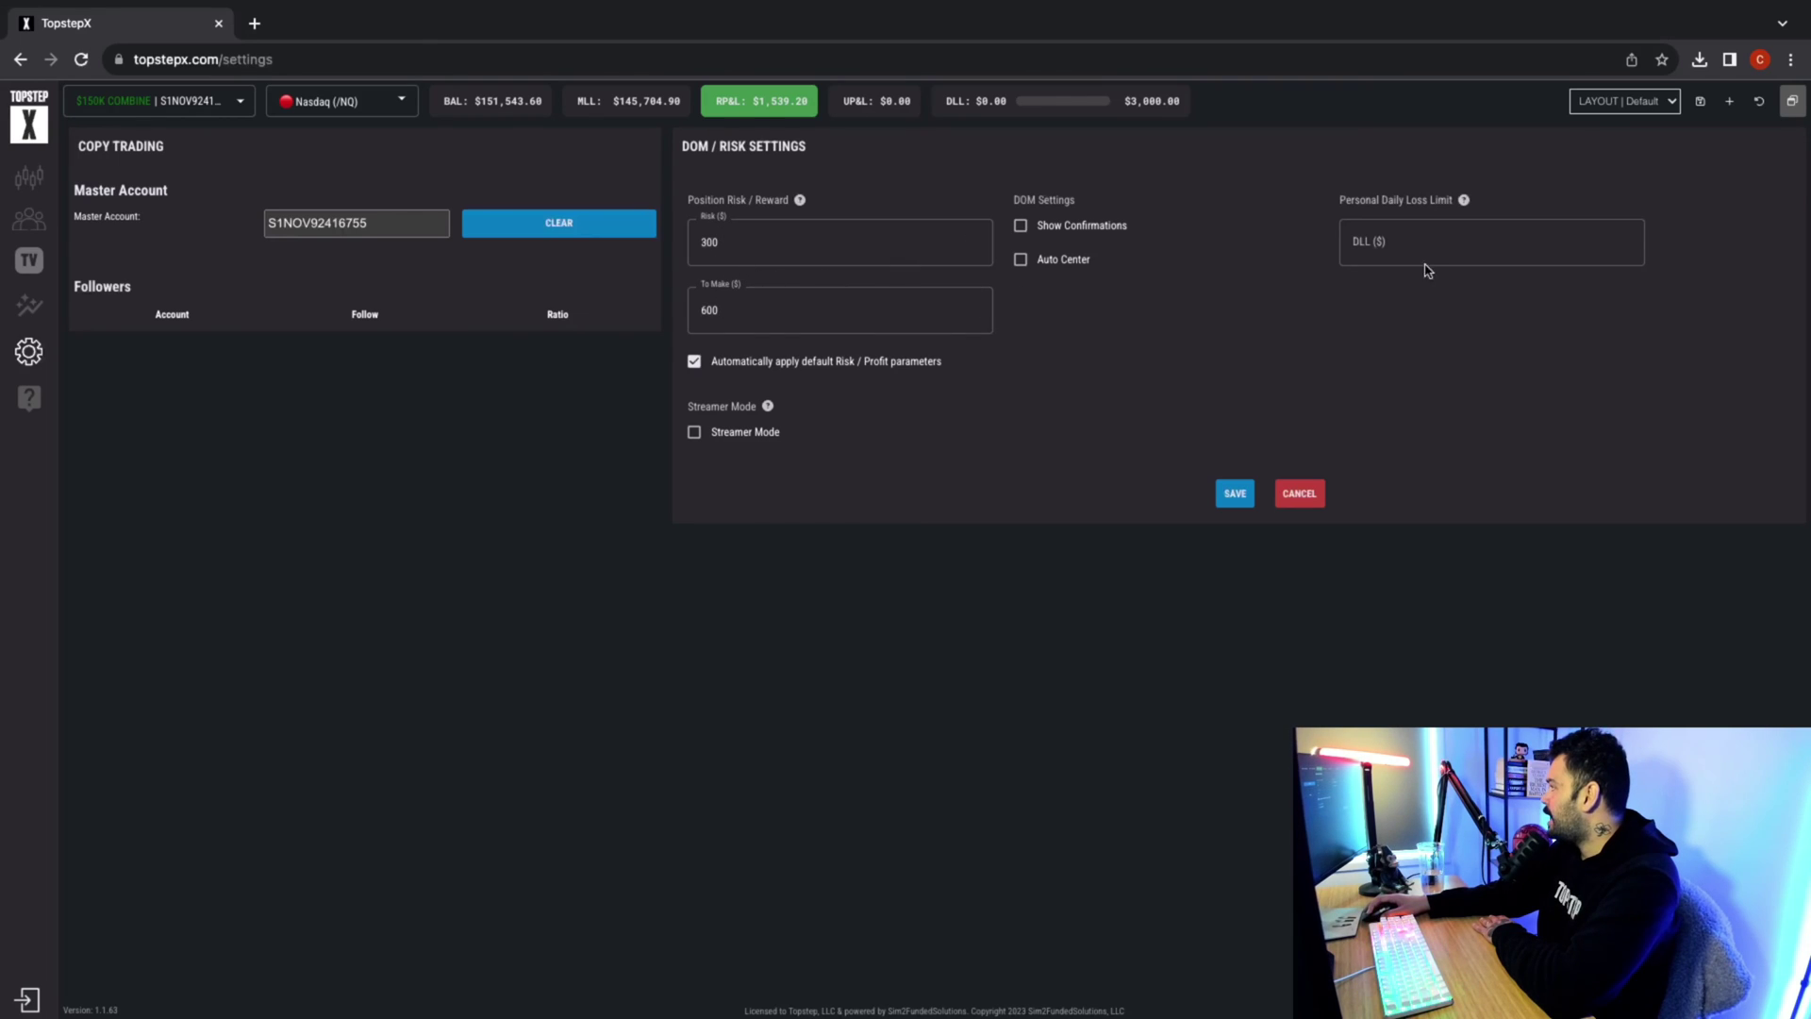
# Save a personal daily loss limit of 1000.
pyautogui.click(1393, 243)
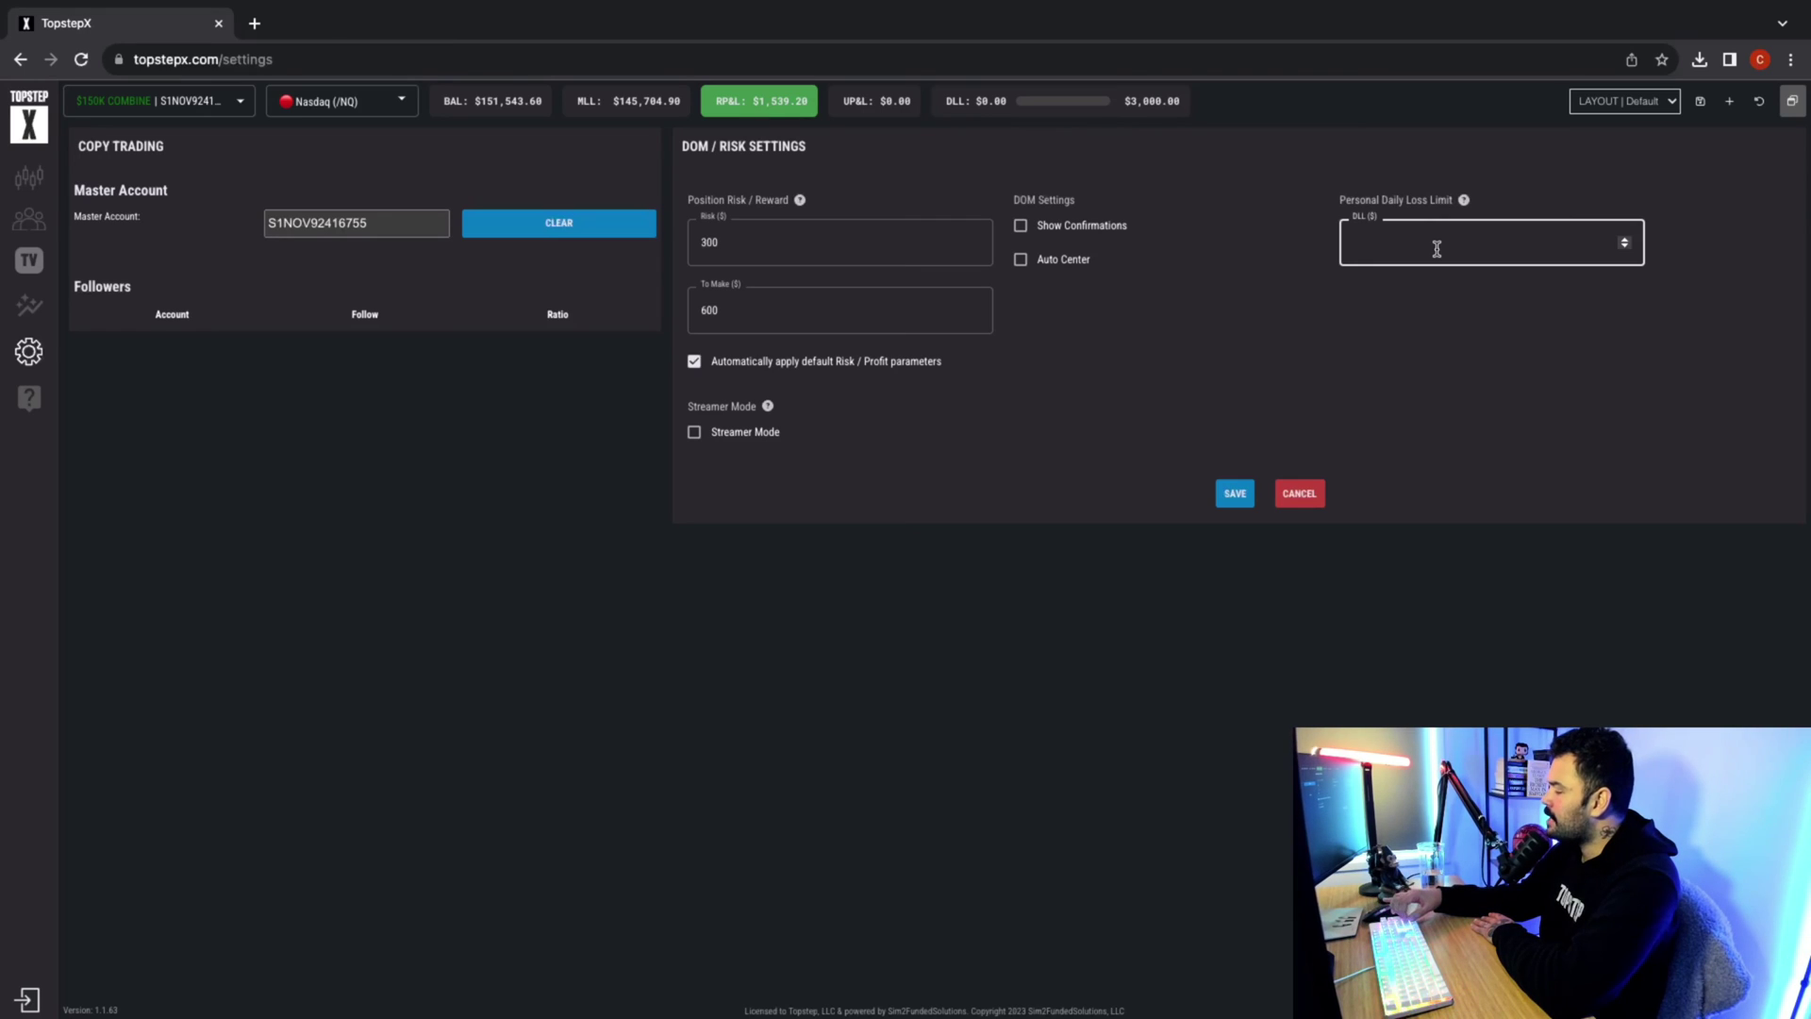
pyautogui.write('1000')
pyautogui.click(1482, 310)
pyautogui.click(1400, 245)
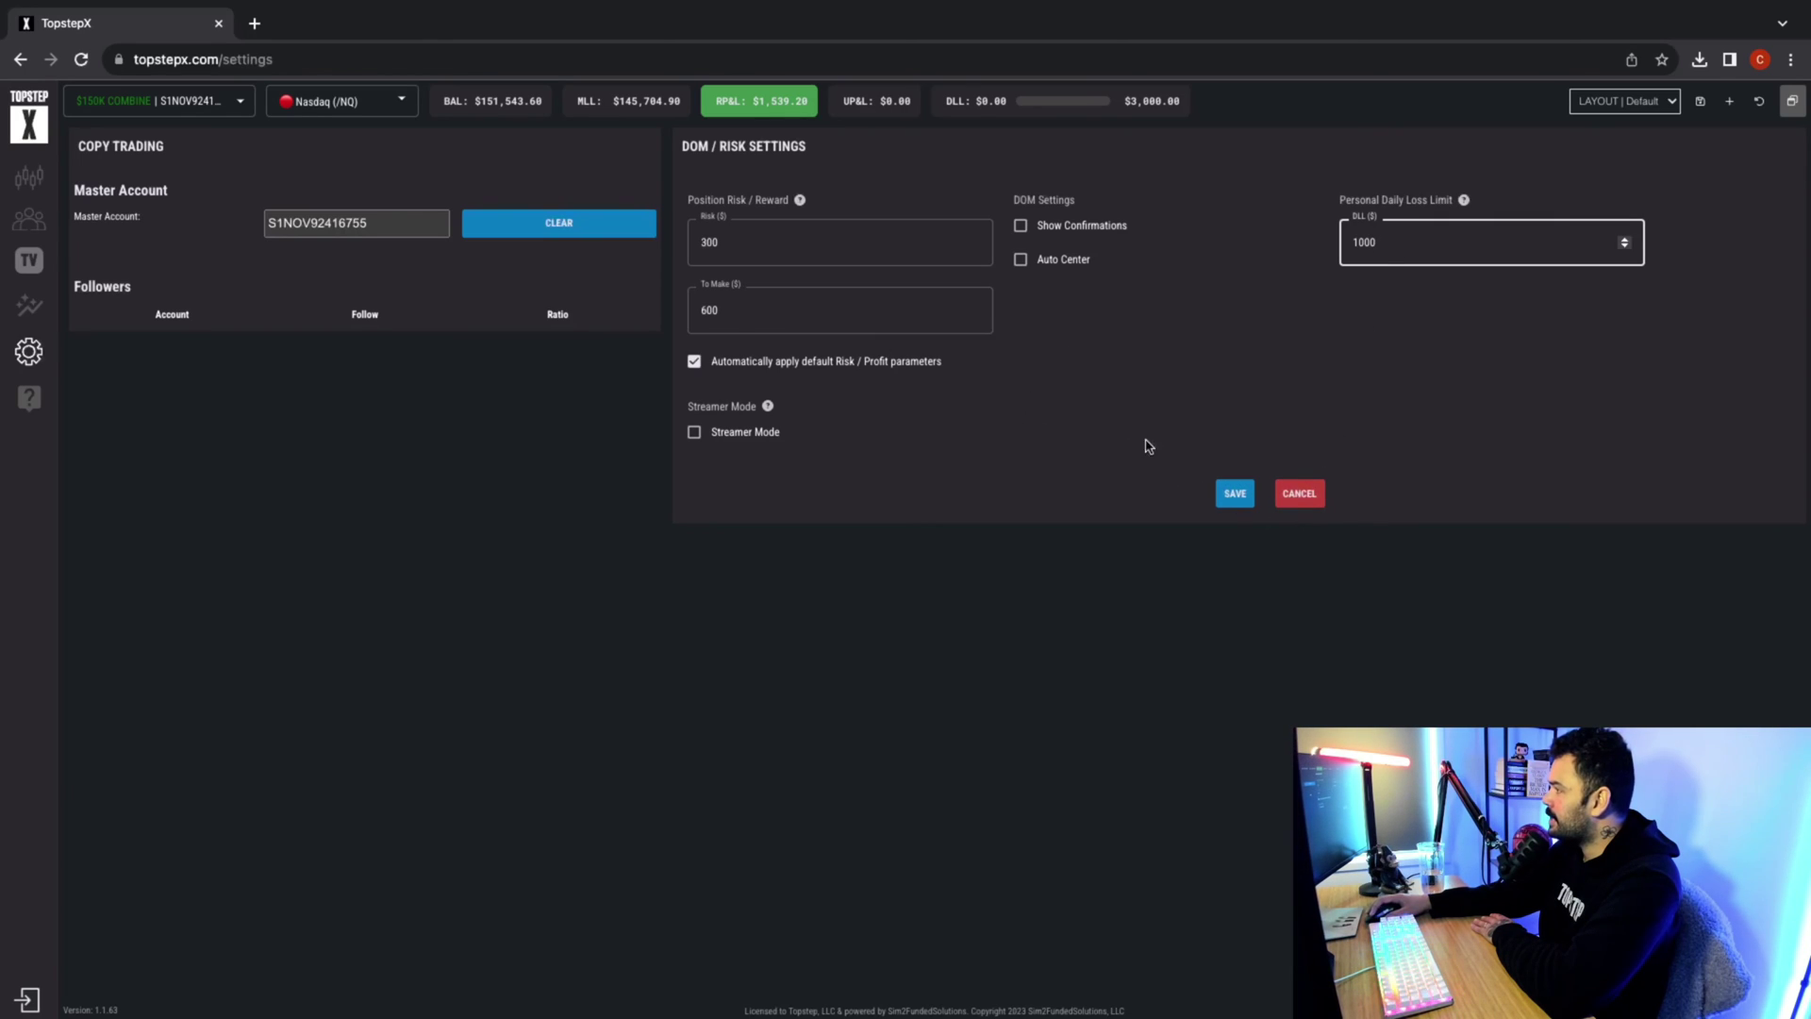
pyautogui.click(1245, 495)
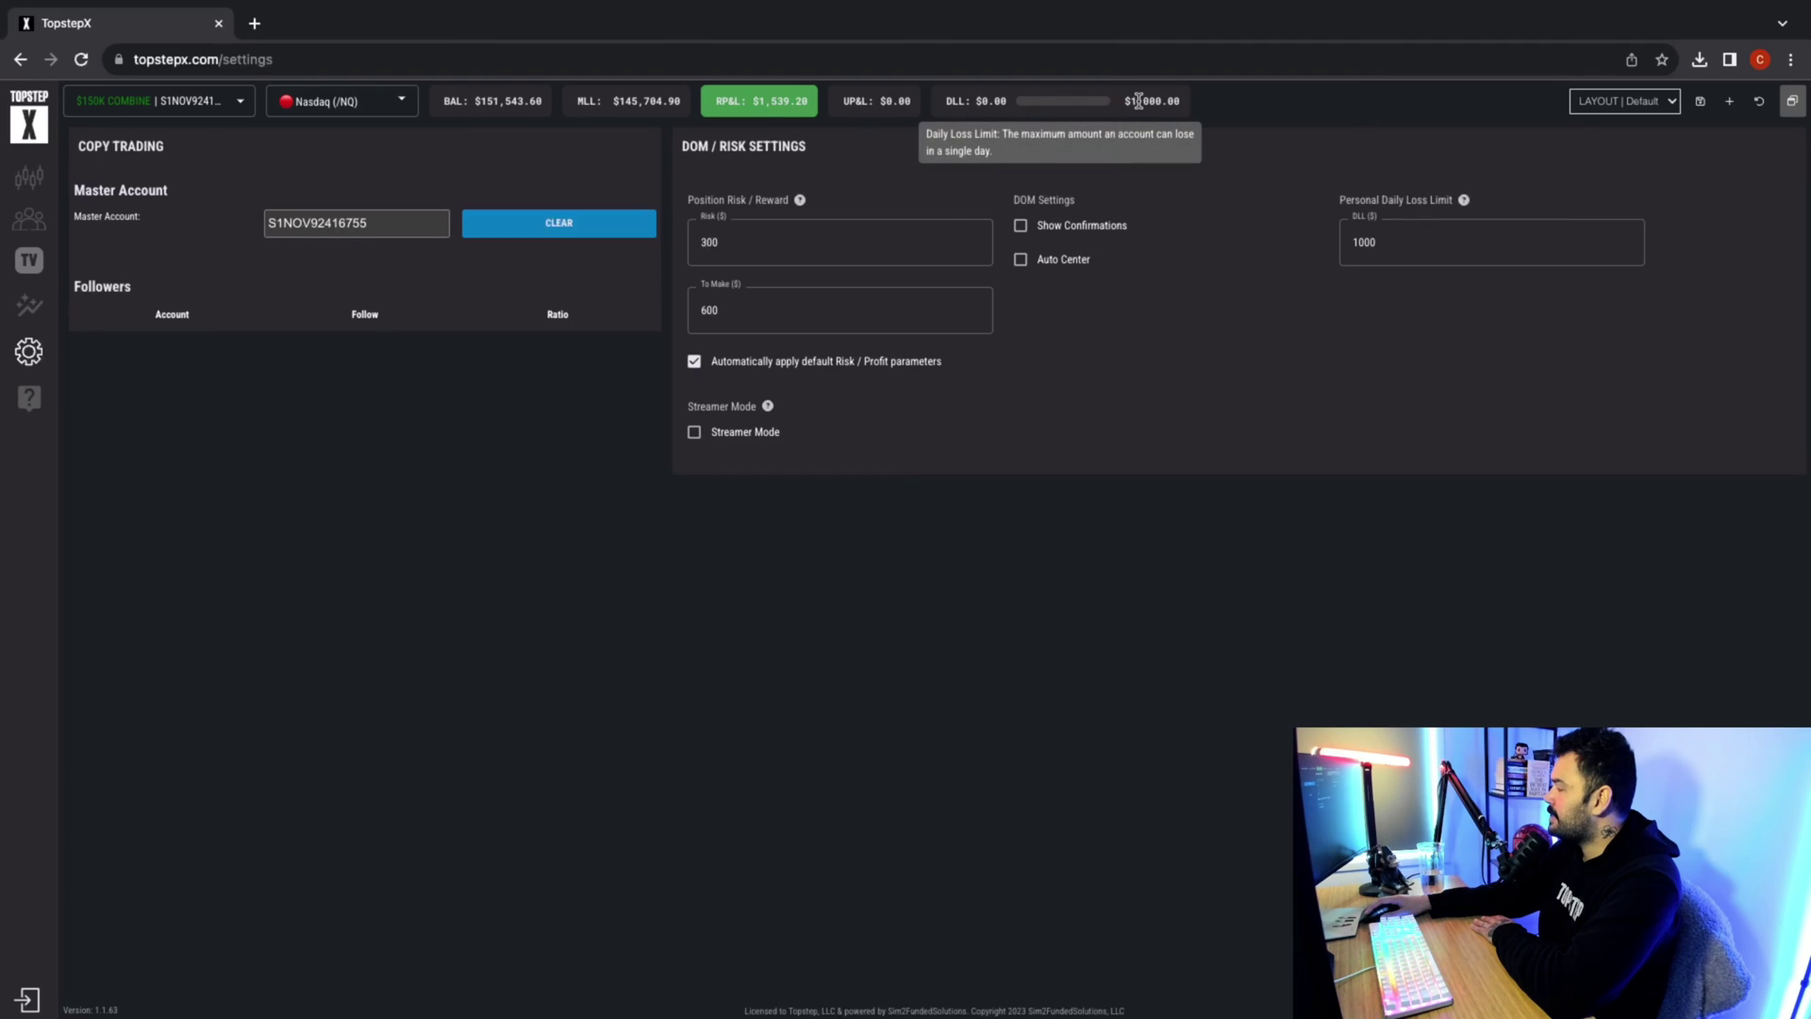
# Check the header's daily loss limit explanation, then change the limit to 3000 and save.
pyautogui.moveTo(1130, 101); pyautogui.dragTo(1193, 104)
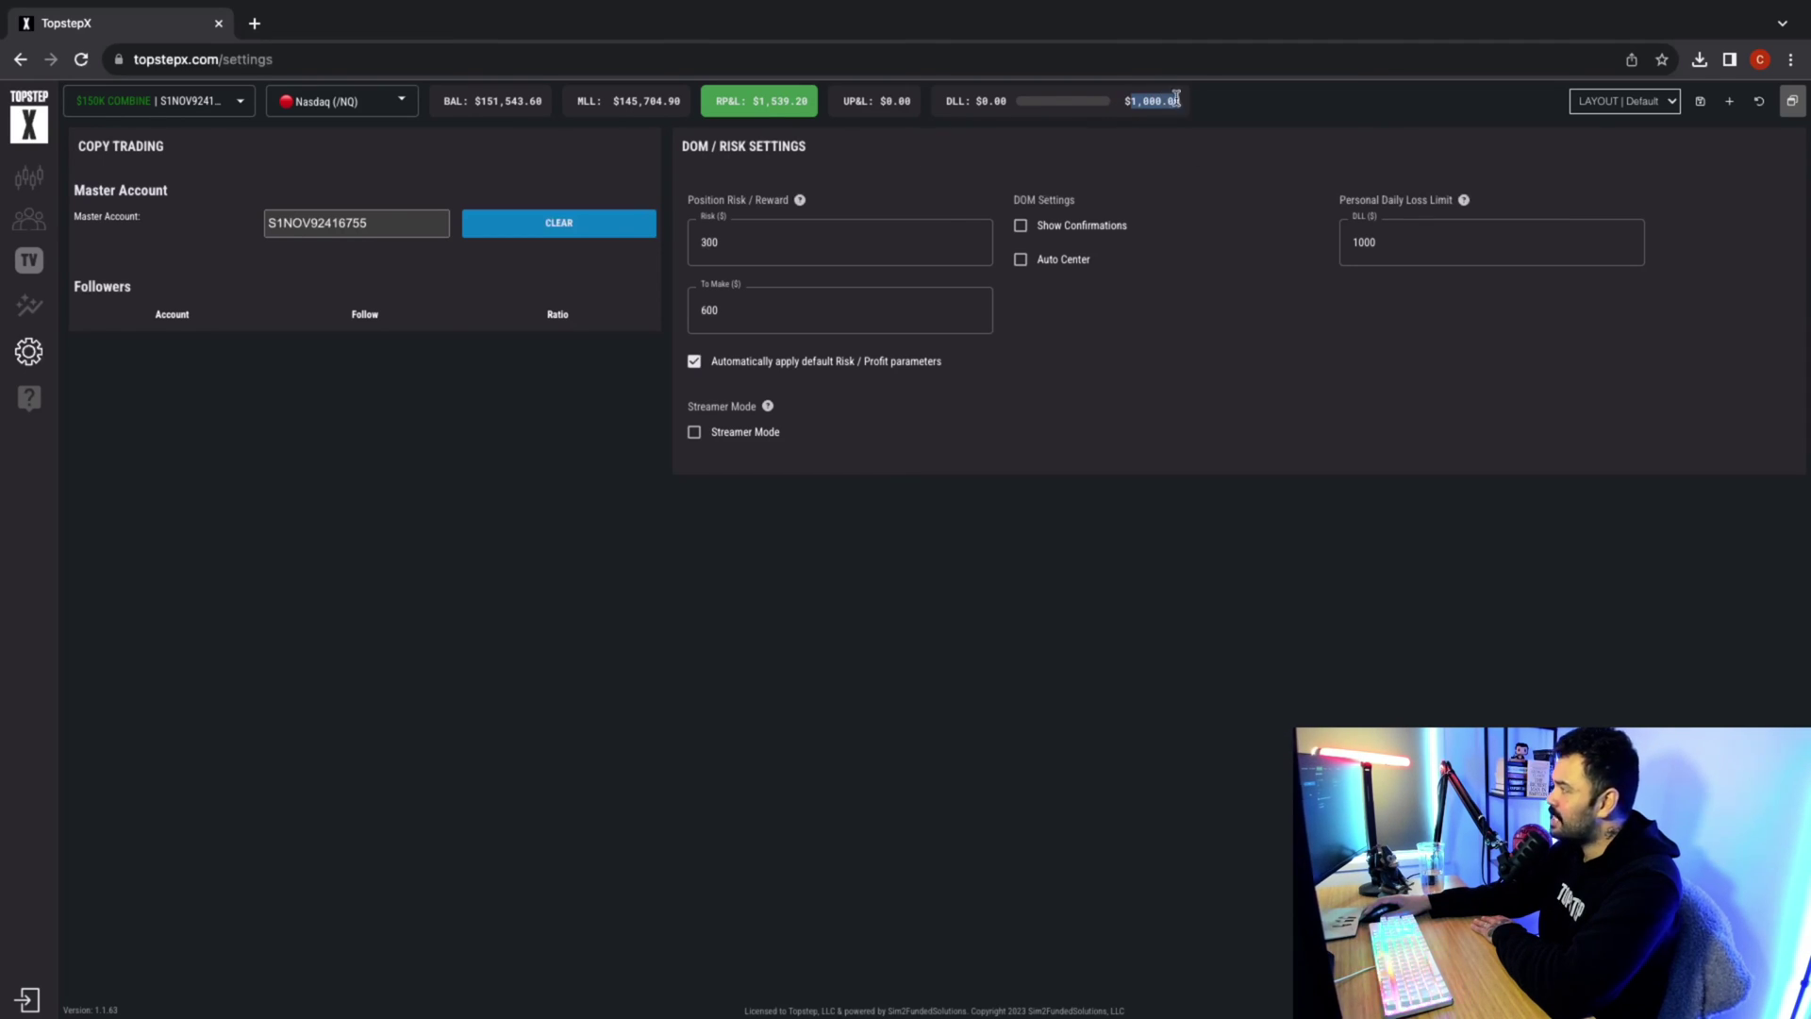
pyautogui.click(1175, 99)
pyautogui.click(1364, 243)
pyautogui.write('3000')
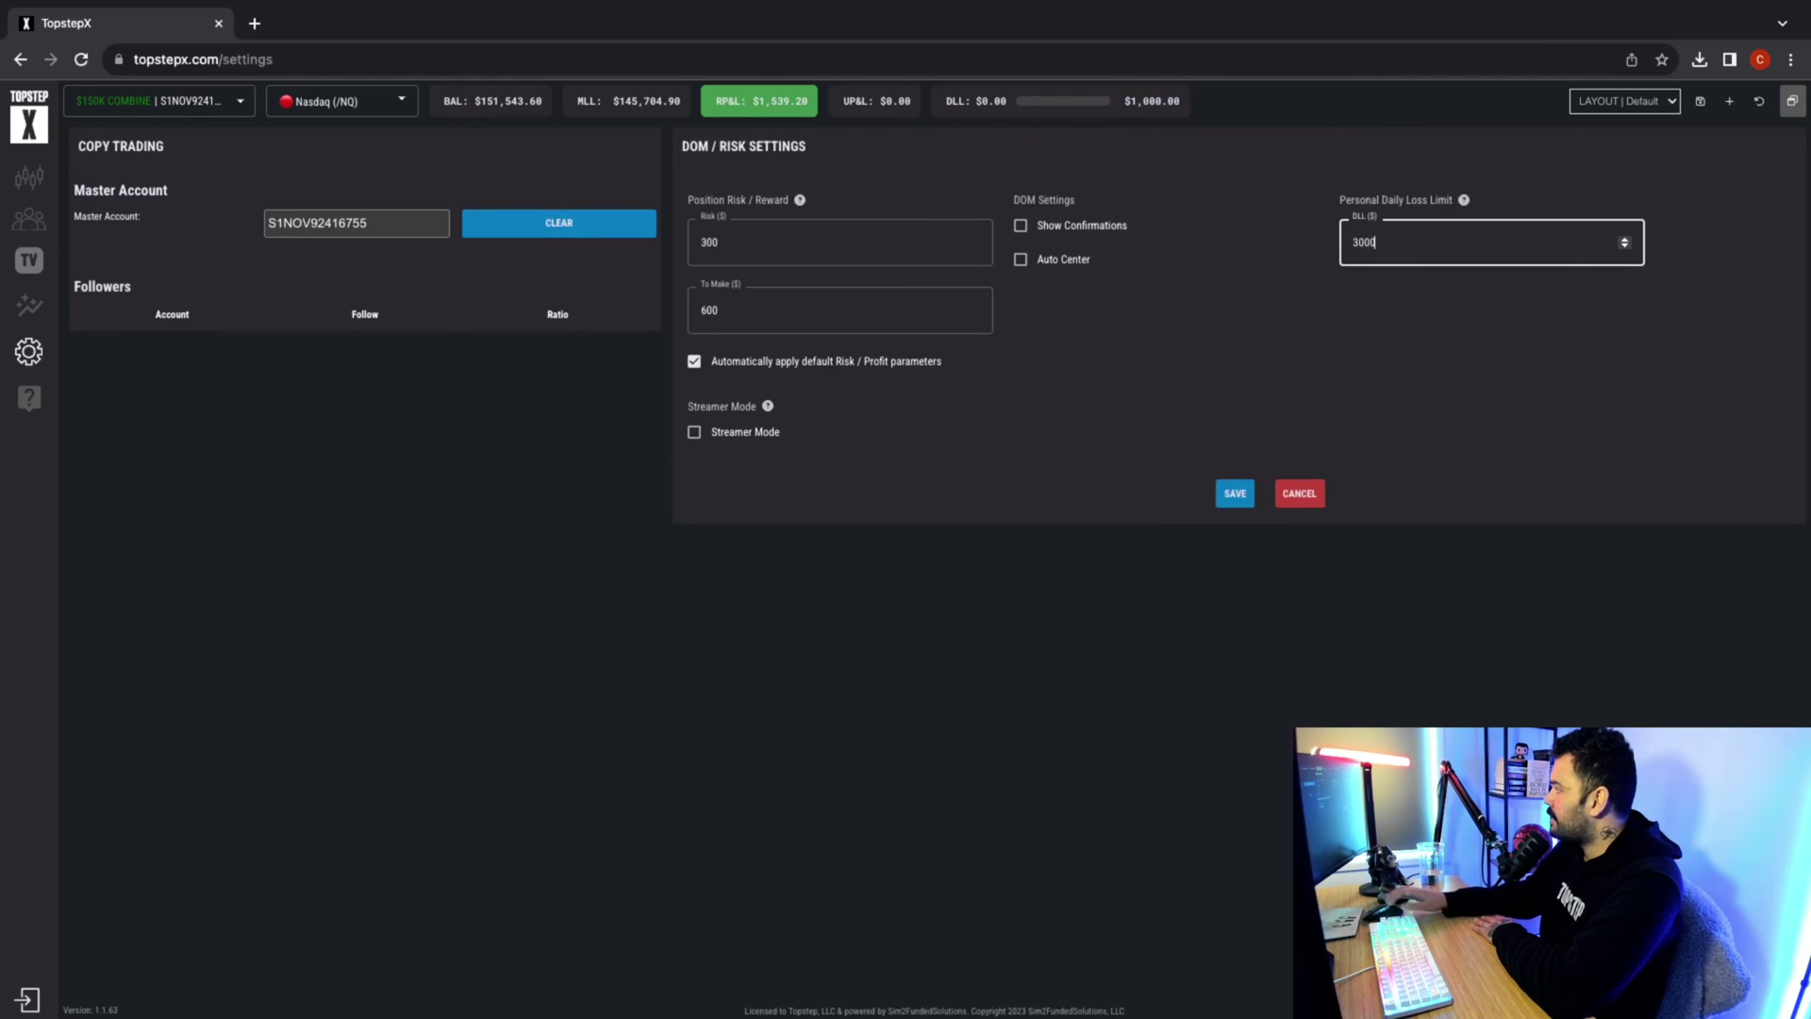
pyautogui.click(1233, 492)
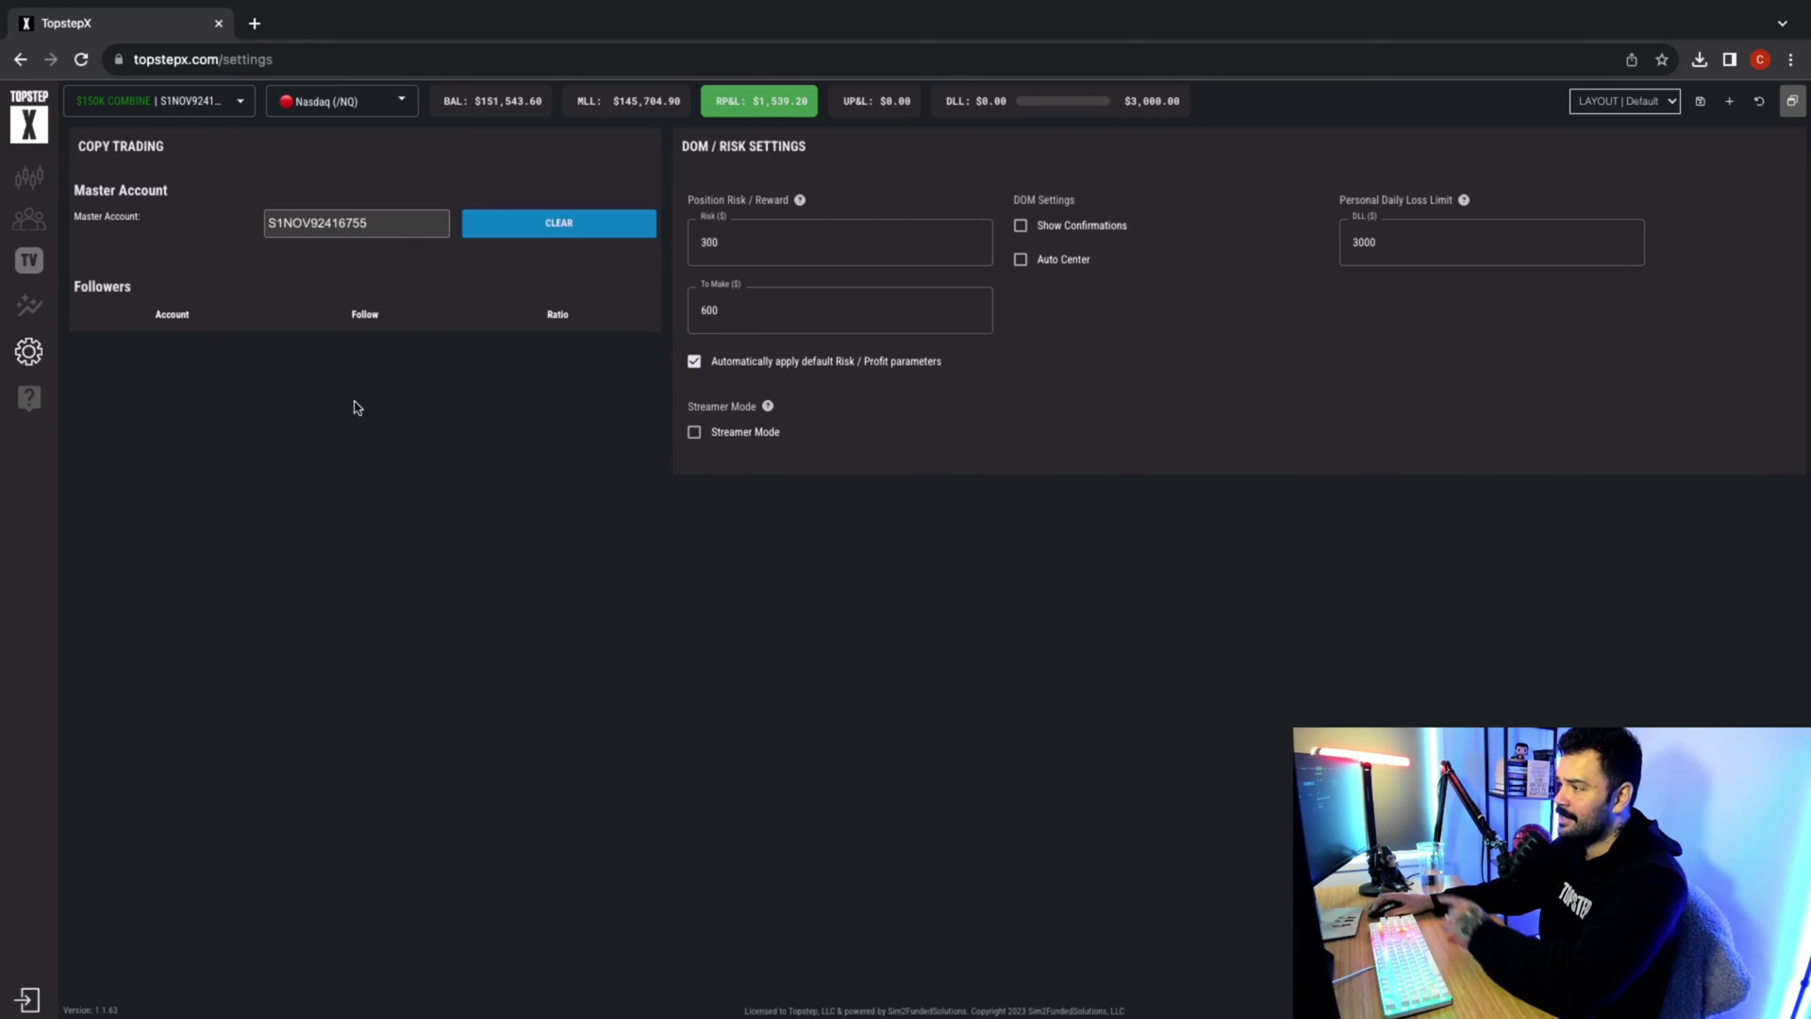
# Open and close the live support chat, then return to the 1-minute Nasdaq chart.
pyautogui.click(28, 397)
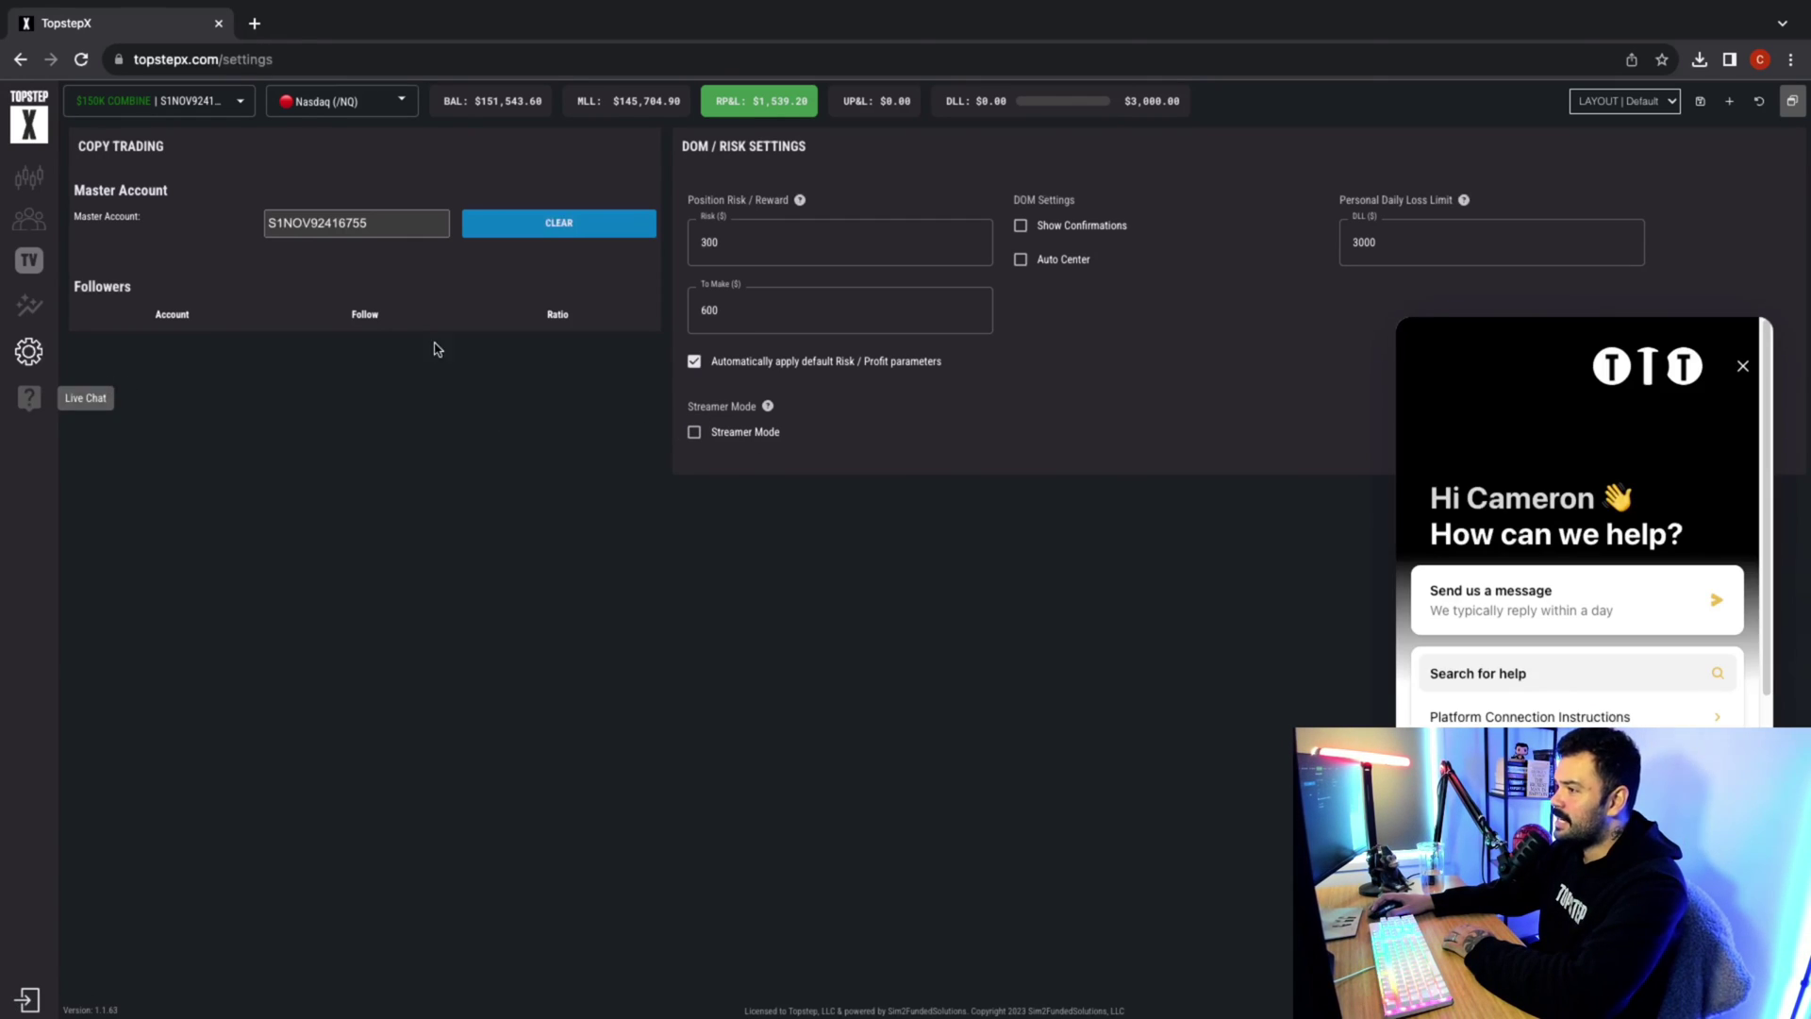
pyautogui.scroll(-3, 1556, 614)
pyautogui.scroll(3, 1577, 657)
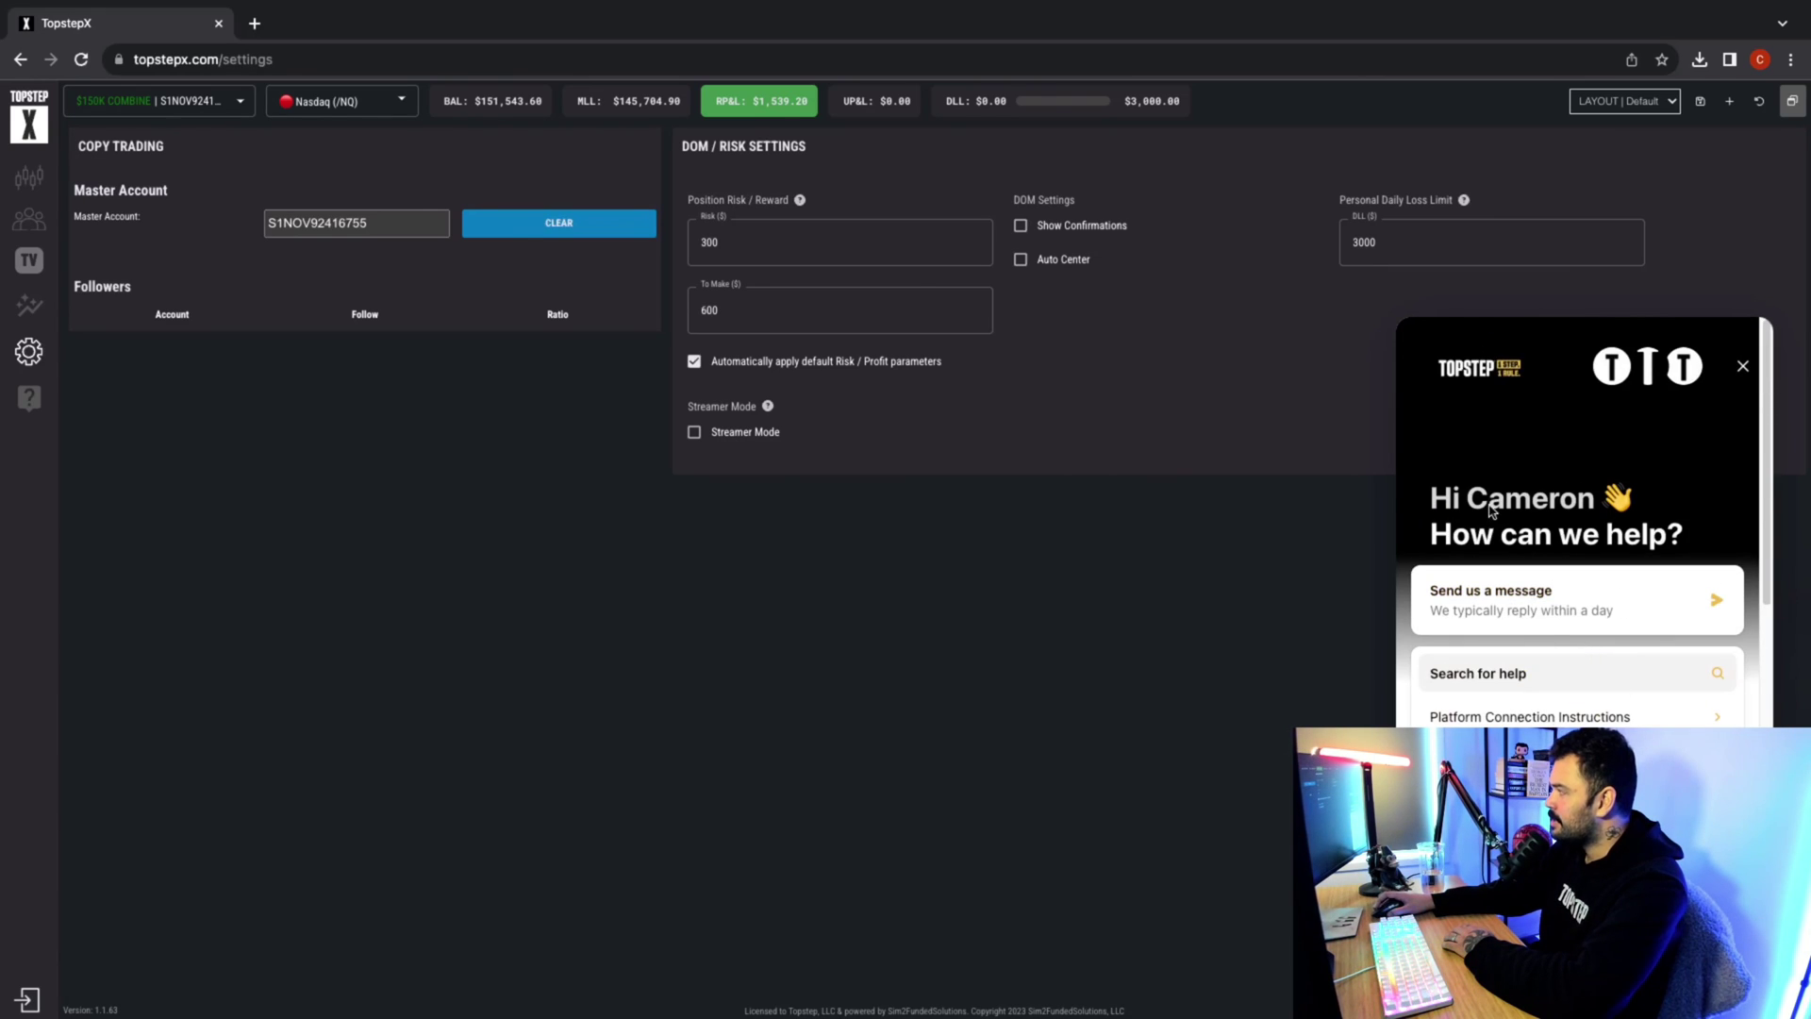
pyautogui.click(1743, 366)
pyautogui.click(29, 177)
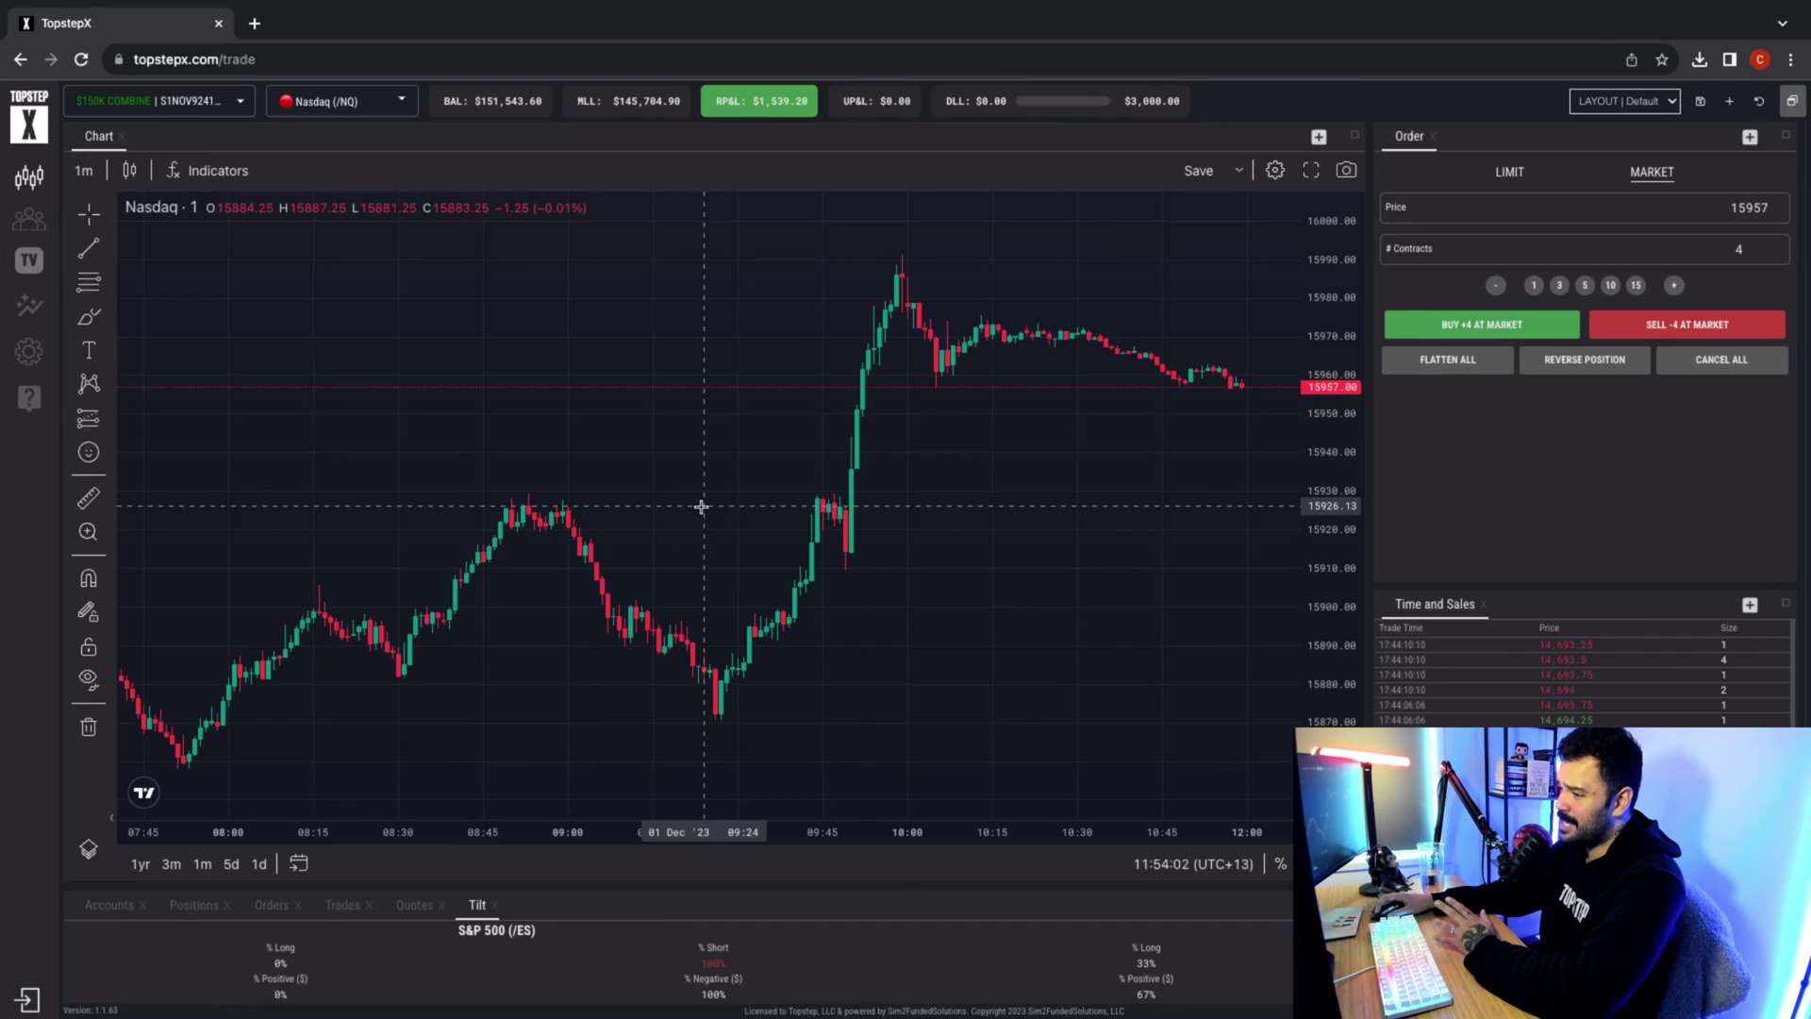
pyautogui.moveTo(707, 497); pyautogui.dragTo(624, 495)
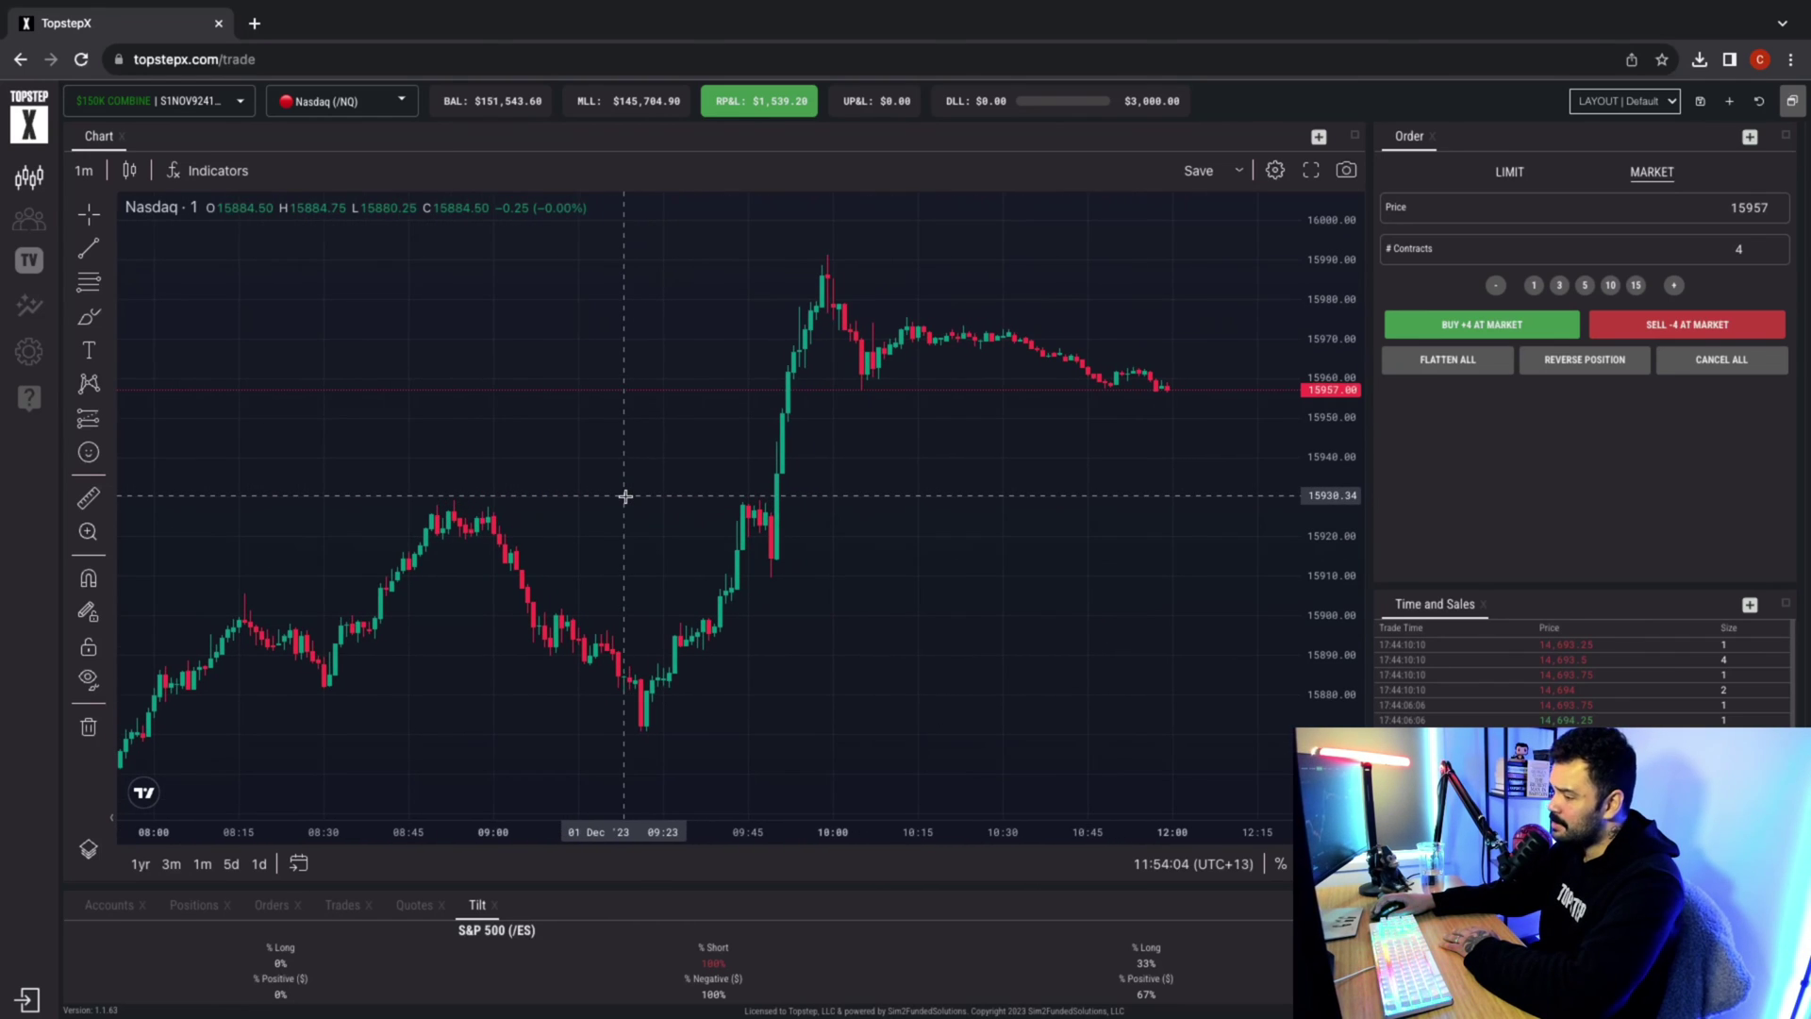